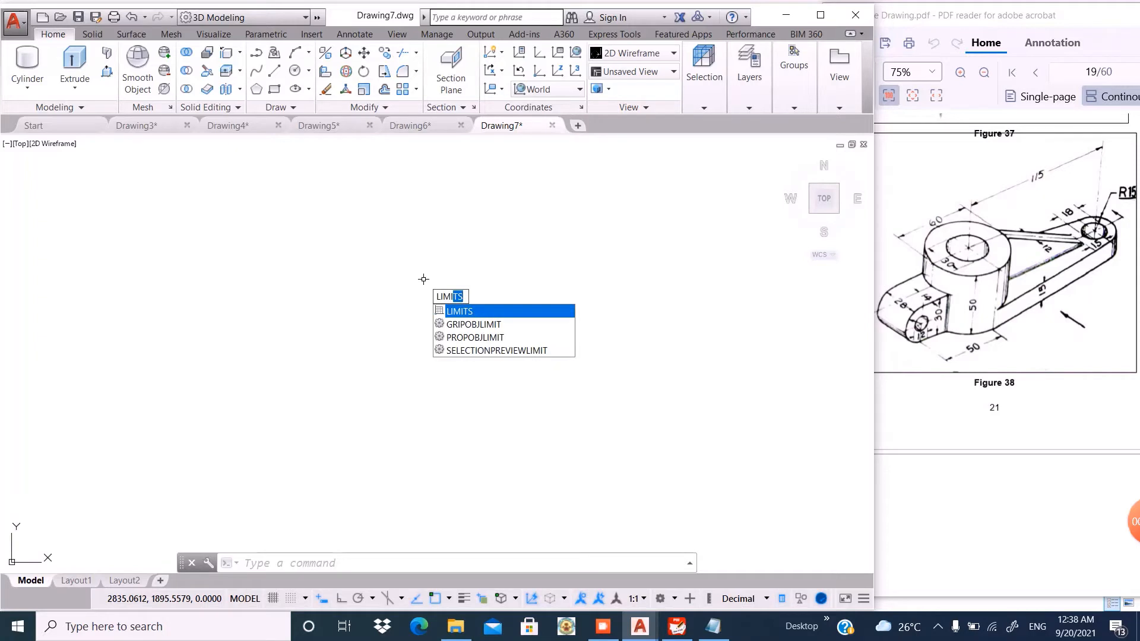
Set the model space limits from lower left corner 0,0 to upper right corner 100,100
key(Return)
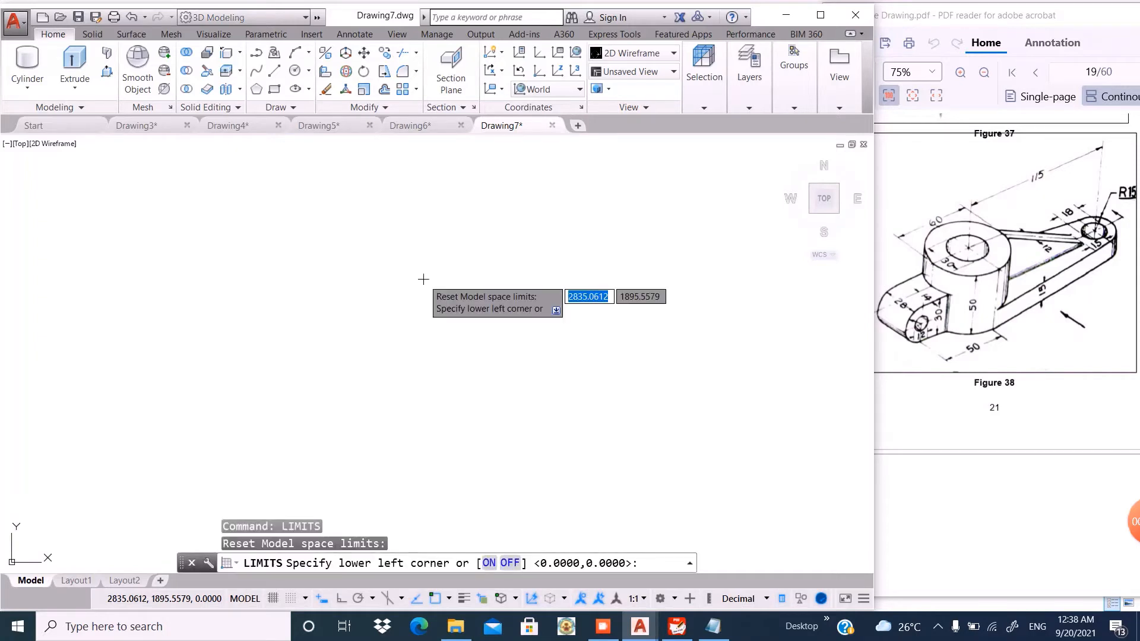
text(0,0)
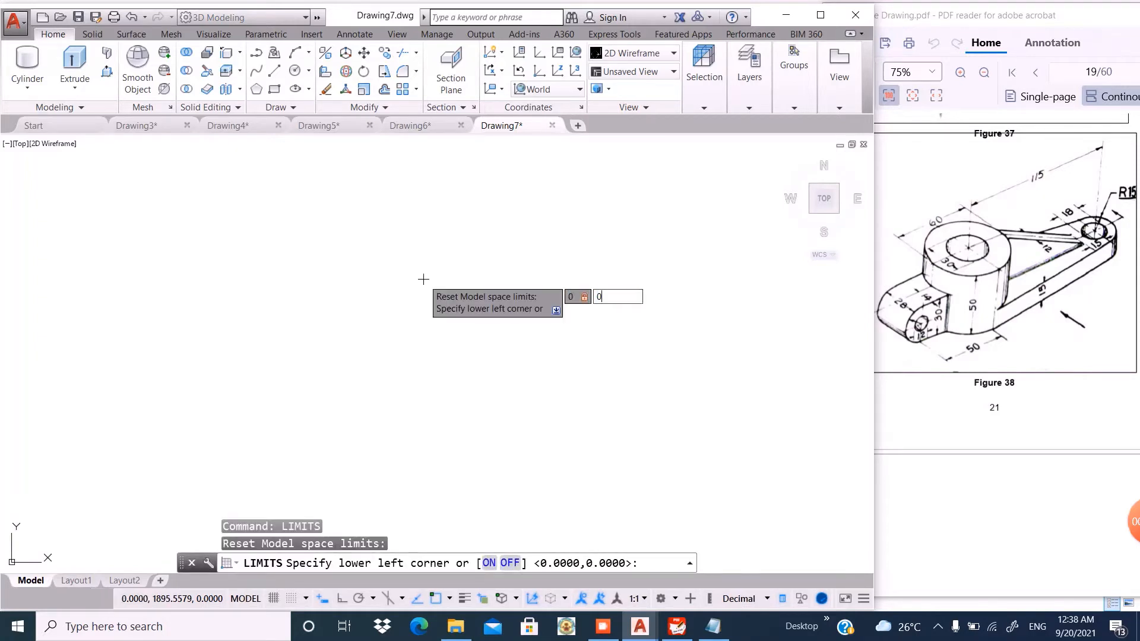
key(Return)
text(100,1)
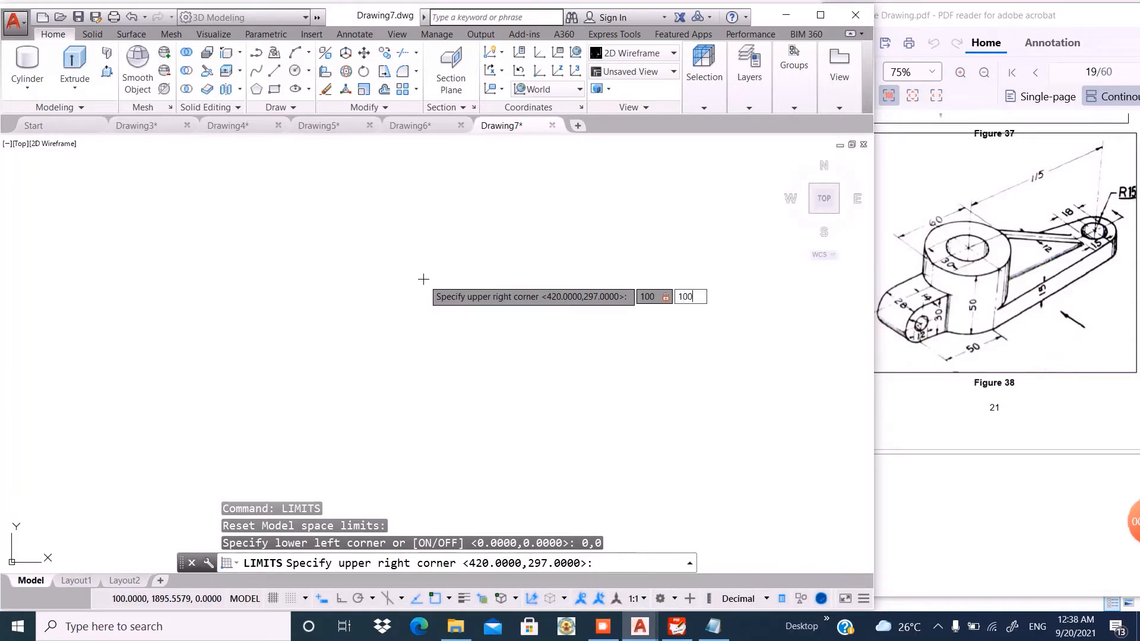
key(Return)
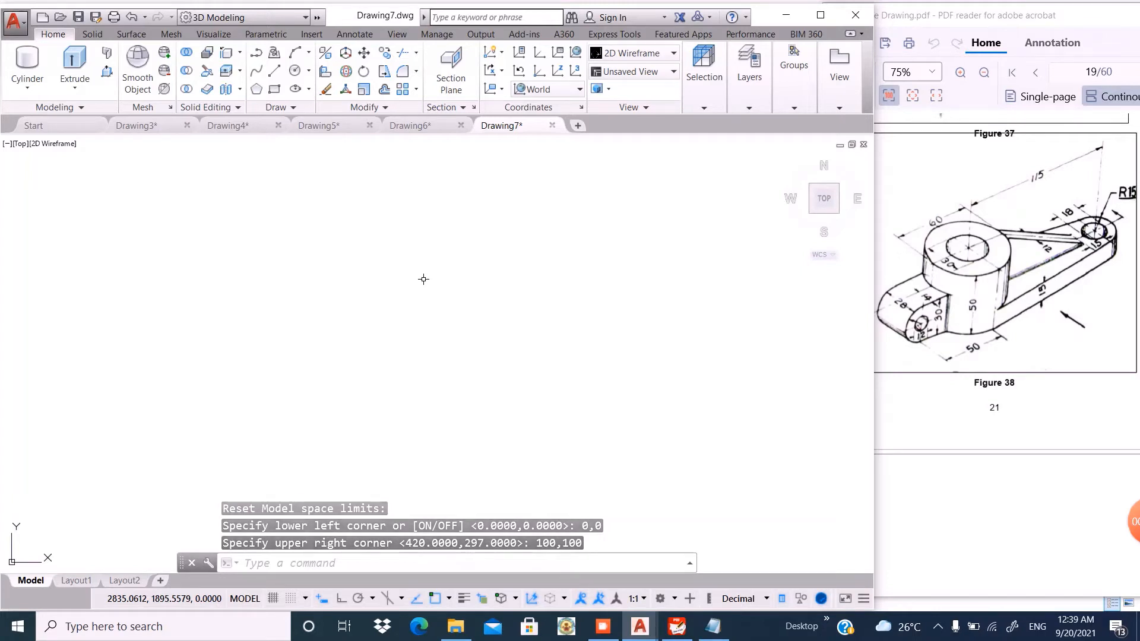
Zoom the drawing to its extents and set the Top view as the working view
text(z)
key(Return)
text(e)
key(Return)
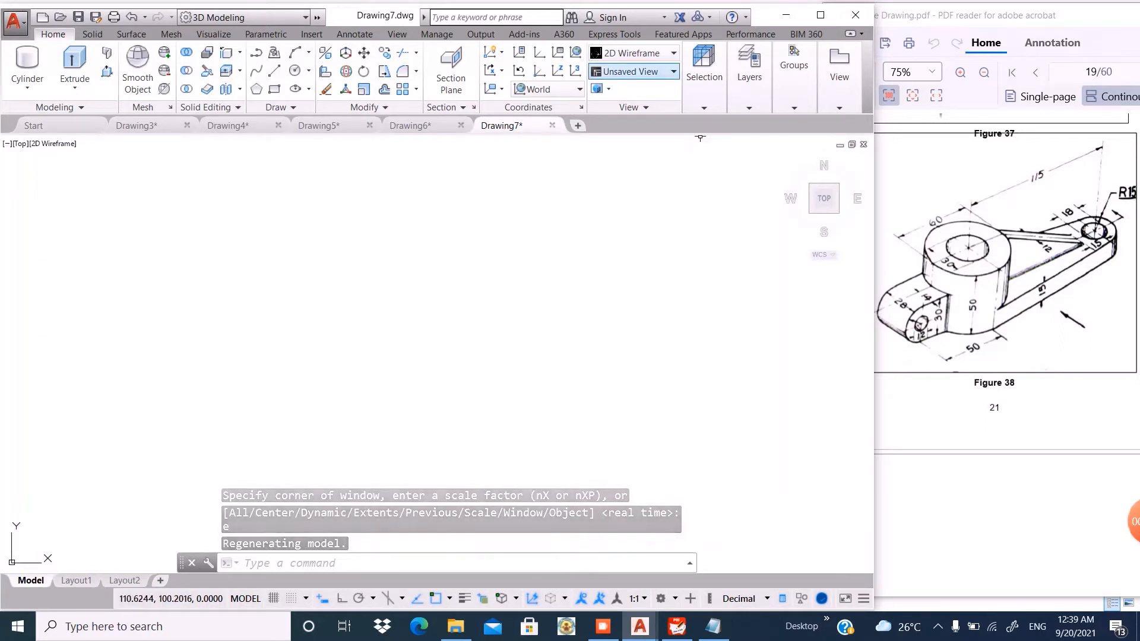
click(673, 71)
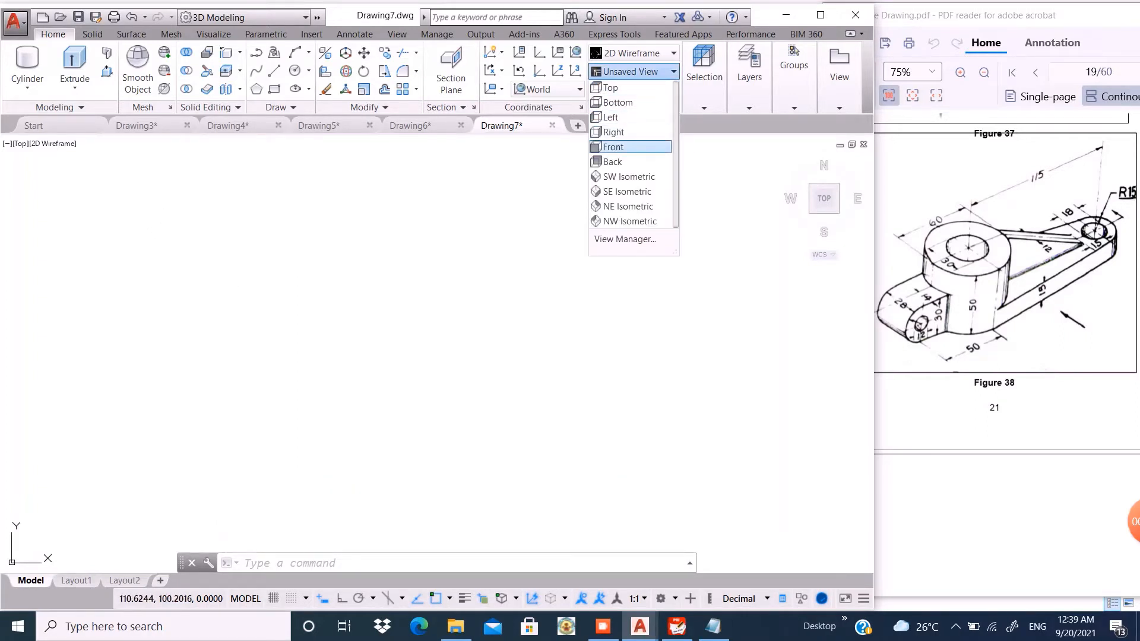
click(611, 87)
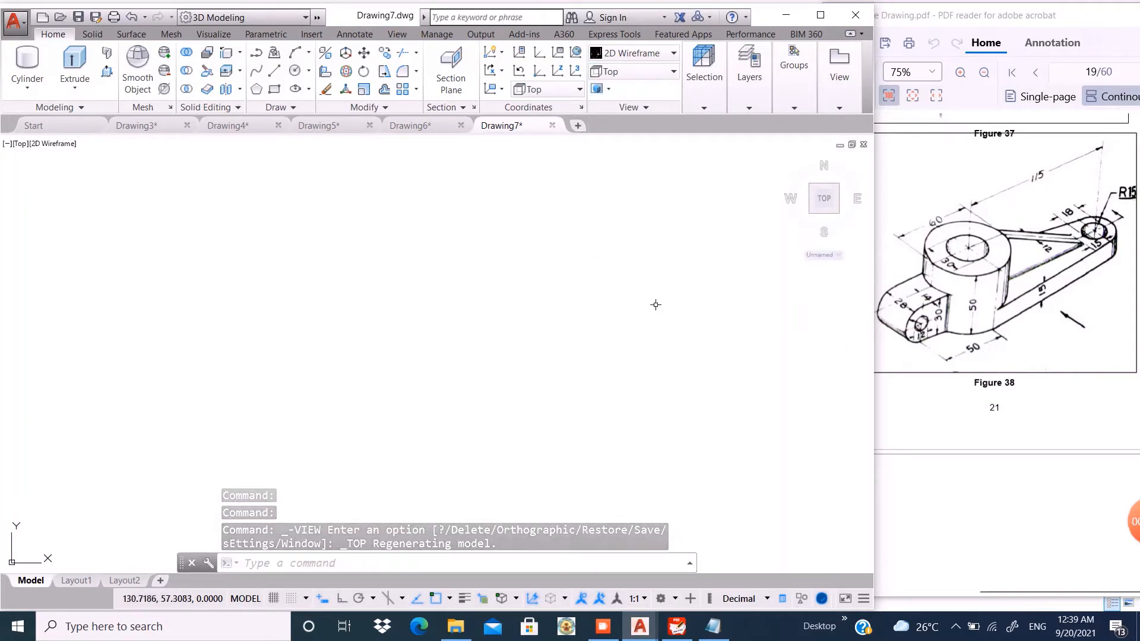
Draw a horizontal line 115 units long to the right with Ortho on as the arm's centre line
click(274, 71)
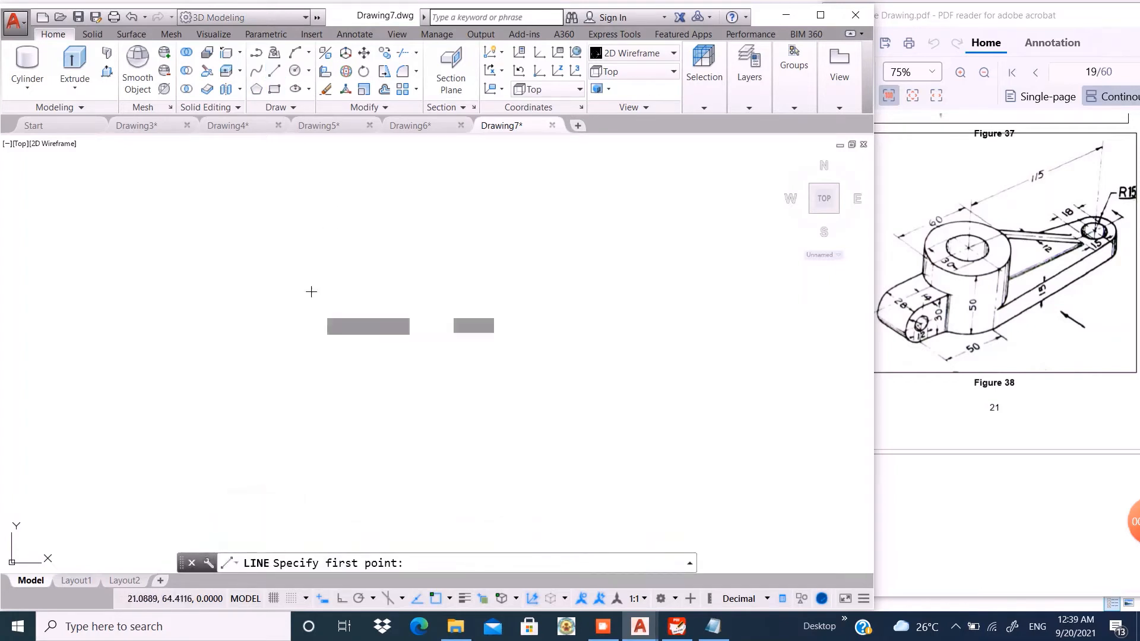
click(354, 323)
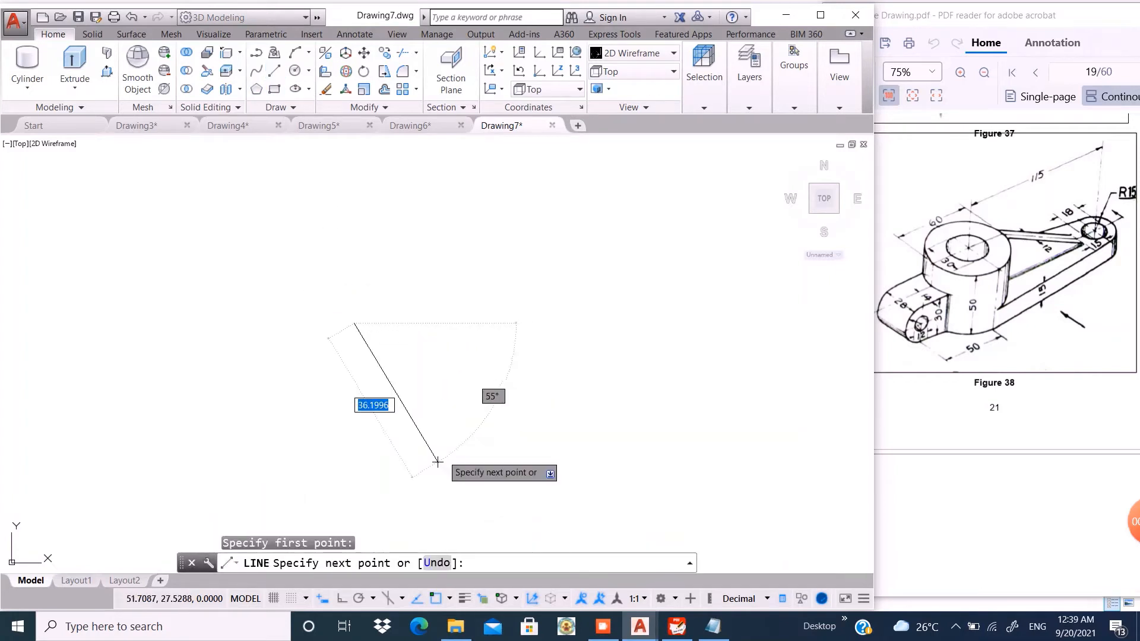
key(F8)
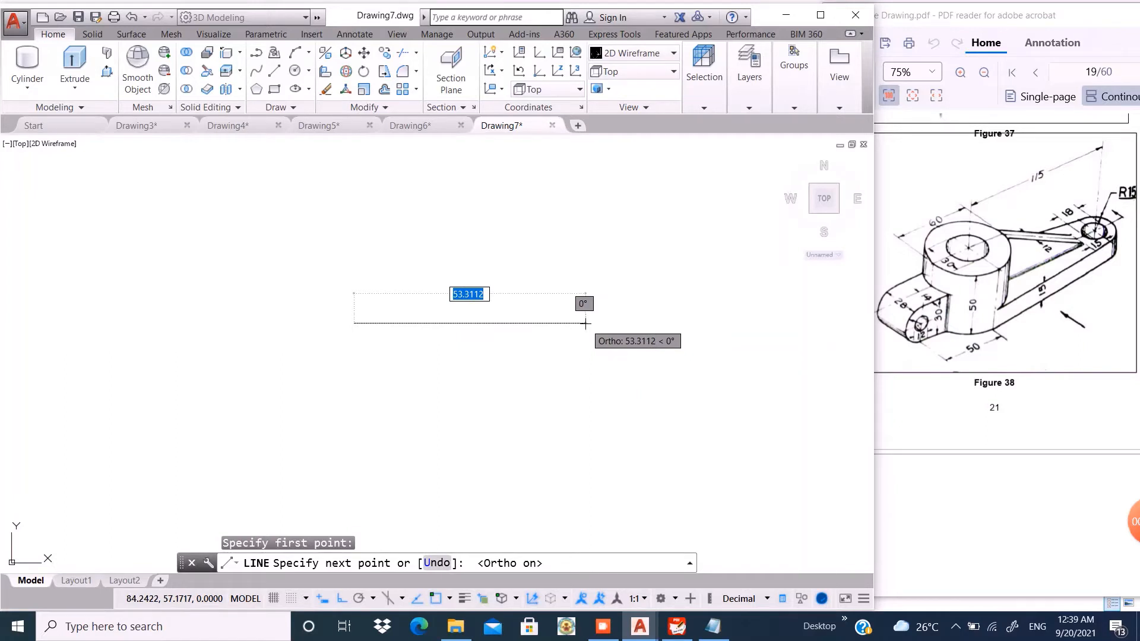
text(115)
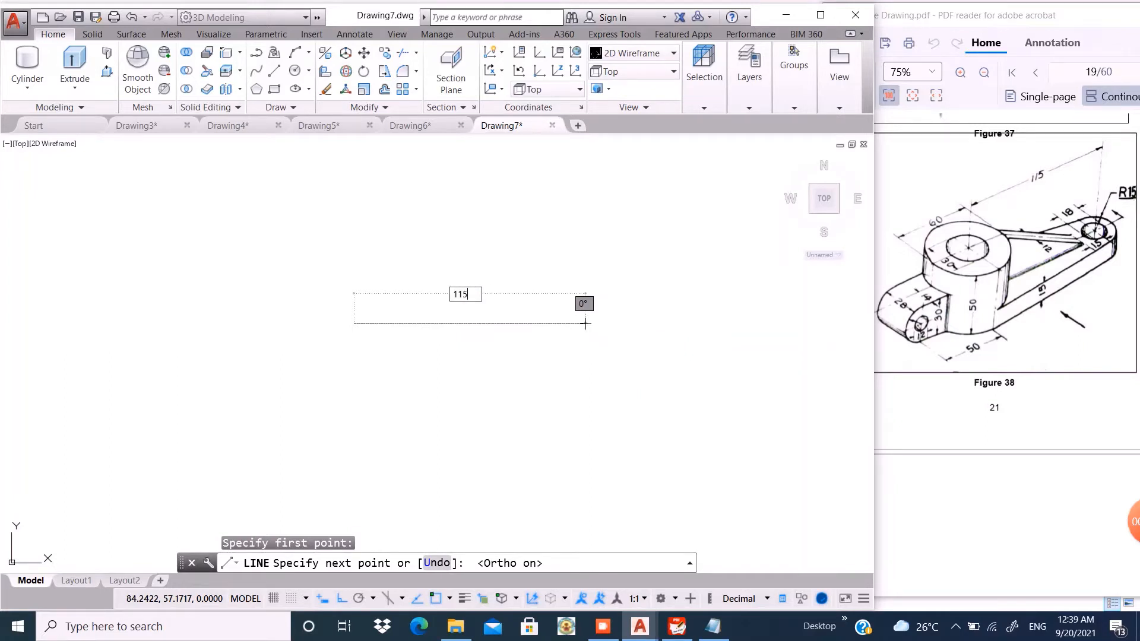
key(Return)
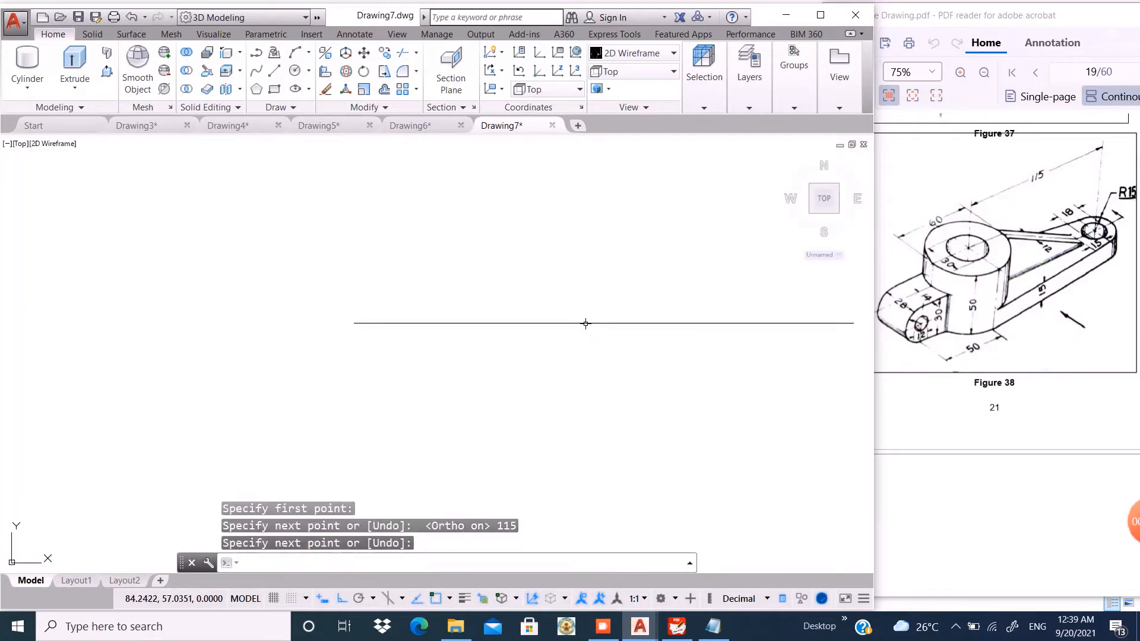
key(Return)
Draw two concentric circles of radius 30 and 15 centred on the left end of the 115-unit line
scroll(492, 348, down, 4)
scroll(460, 346, up, 2)
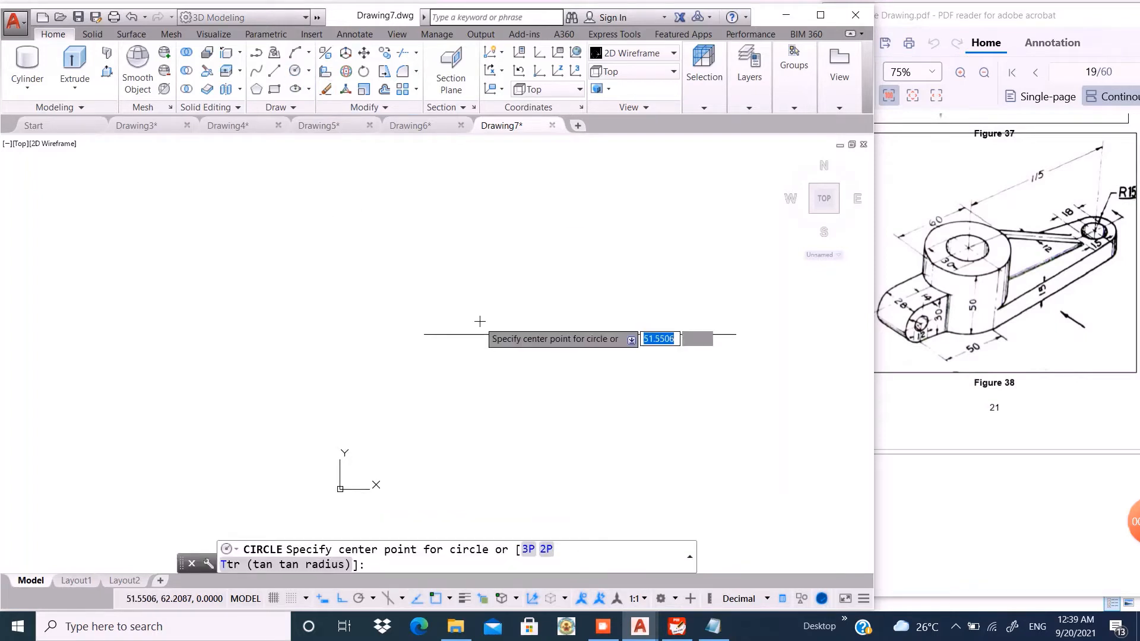
click(424, 335)
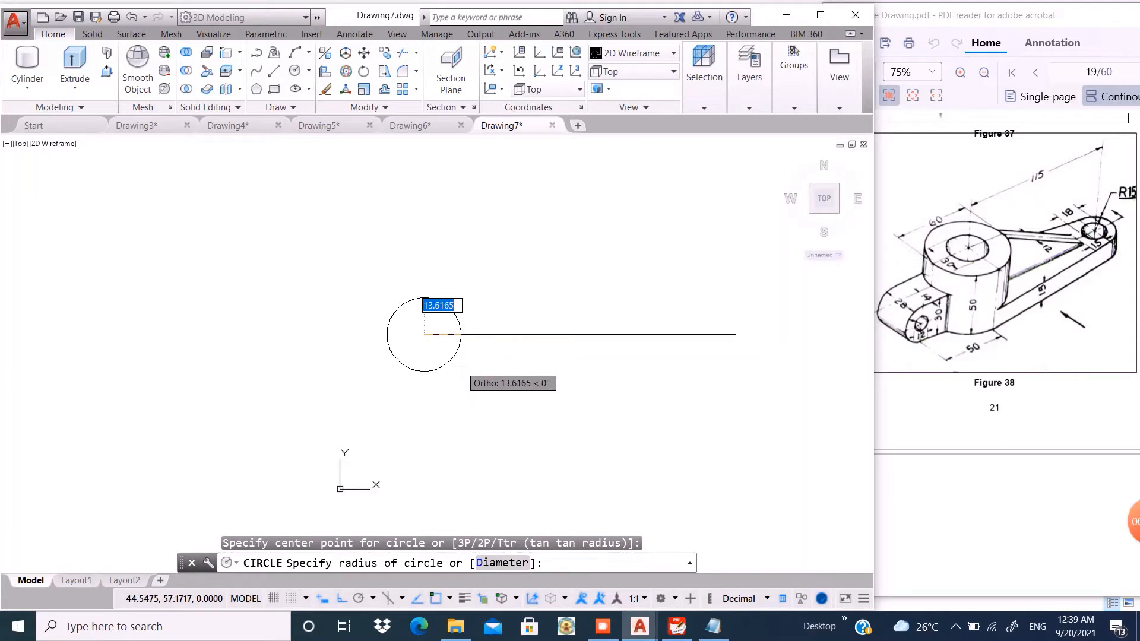
text(30)
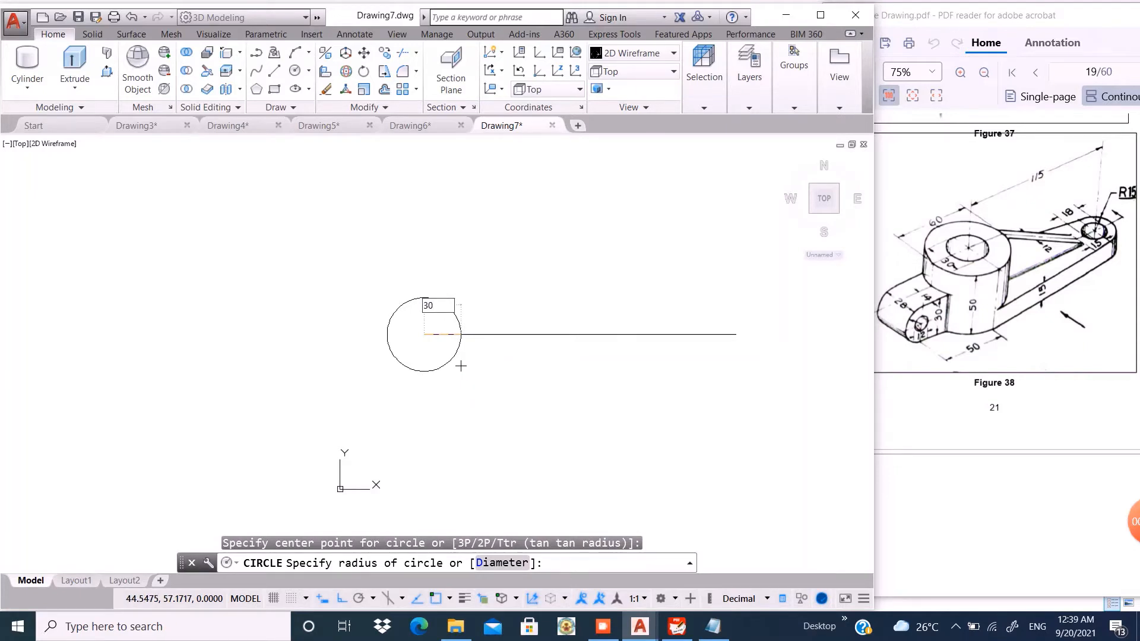
key(Return)
key(Return)
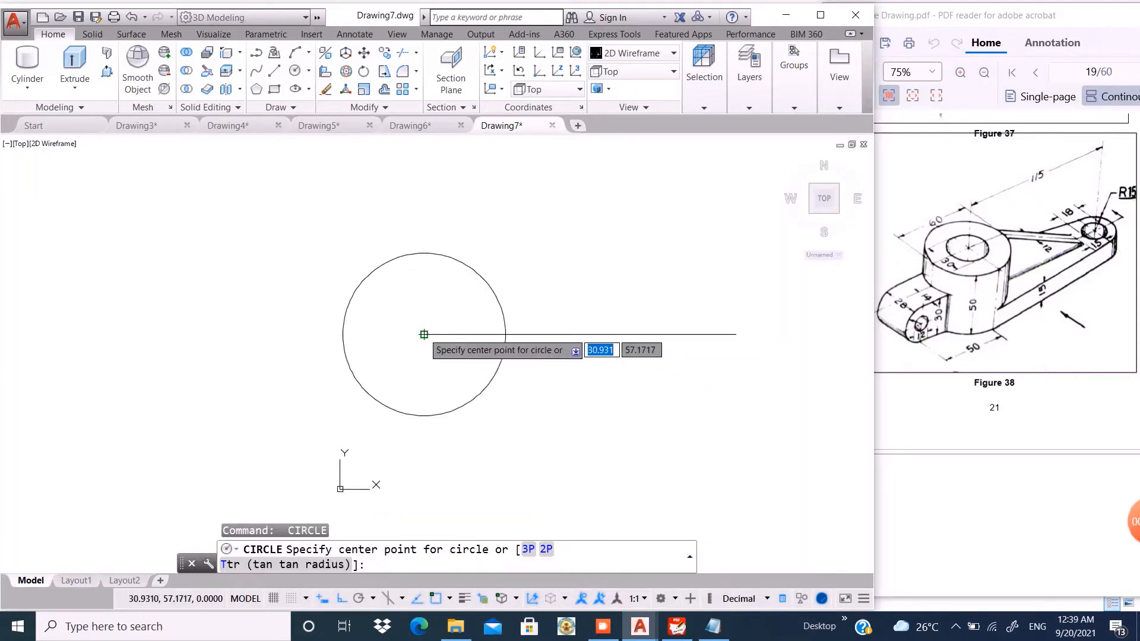
click(423, 334)
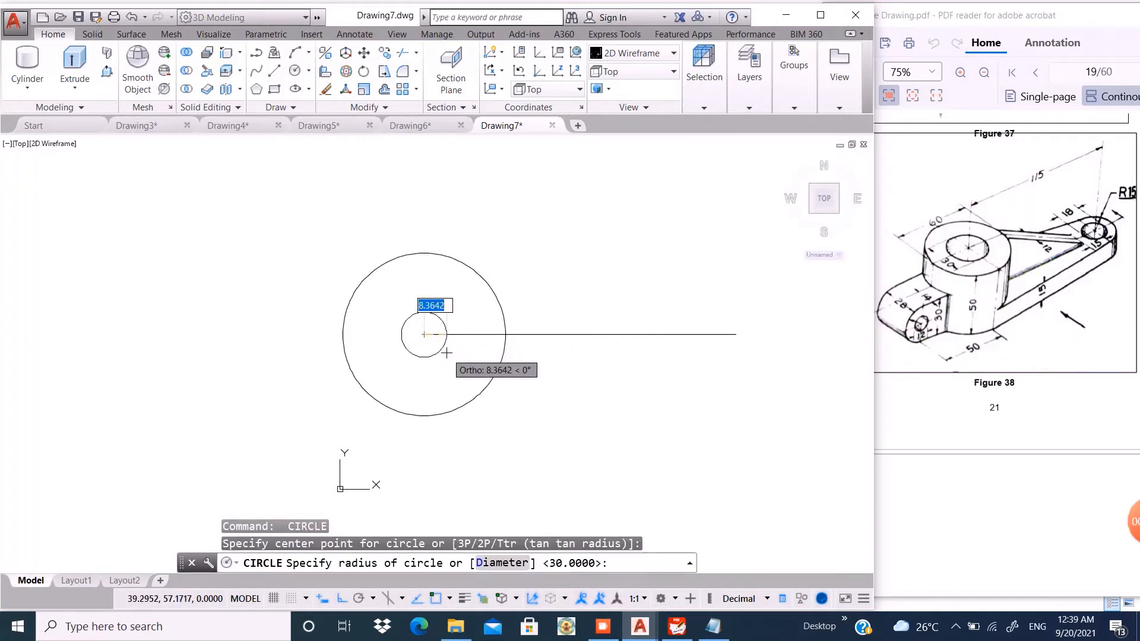
text(15)
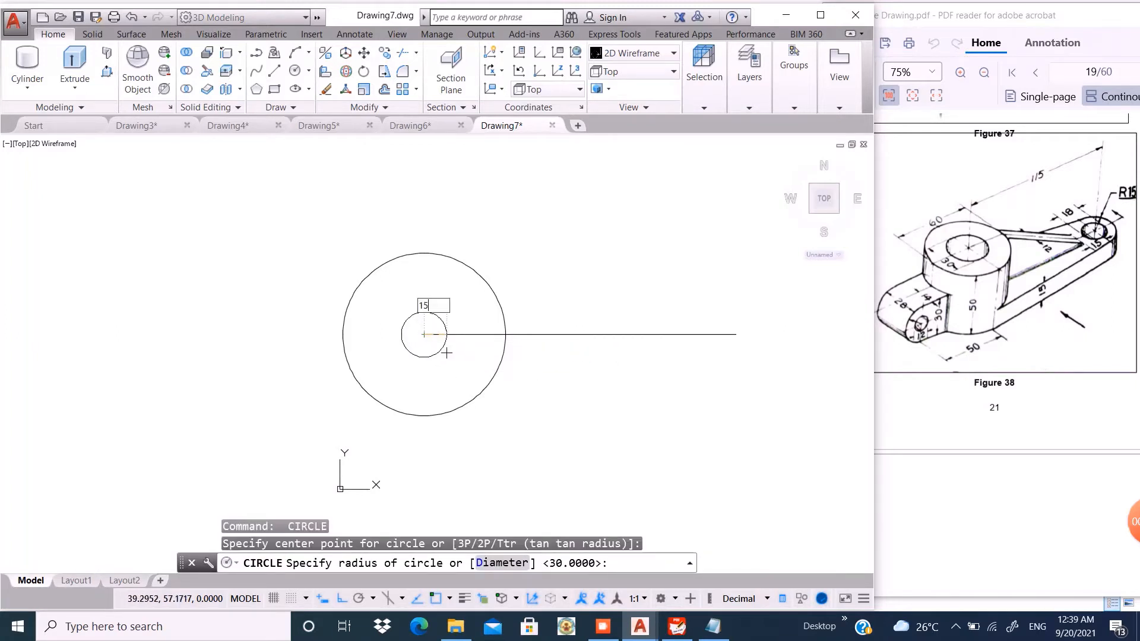
key(Return)
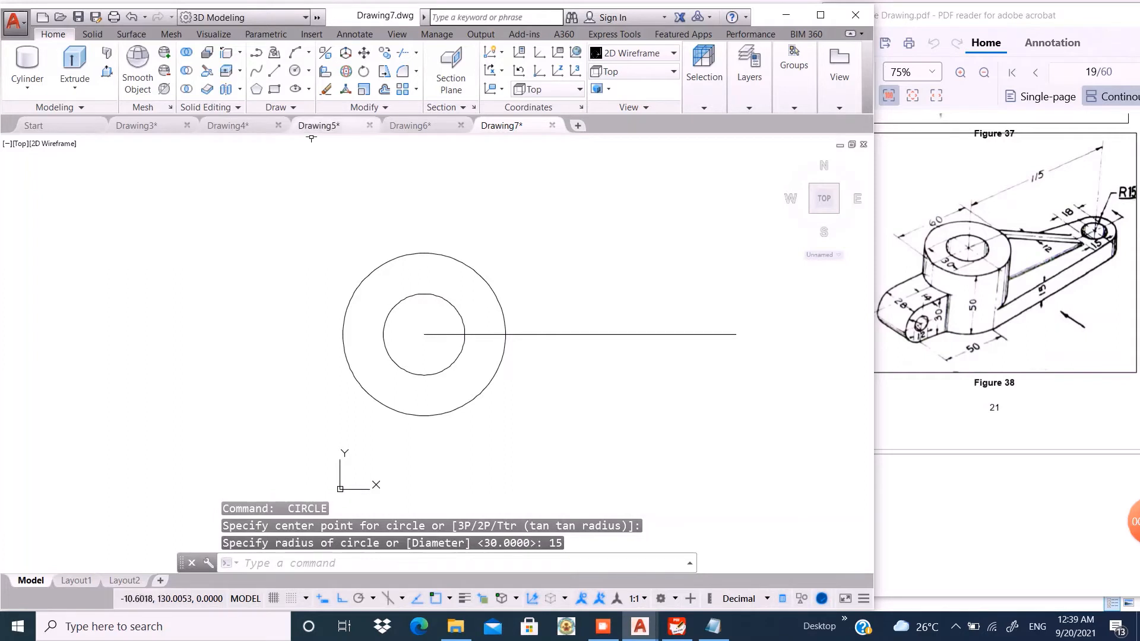
Extend the centre line leftward from the circles' centre with a 50-unit line followed by a 15-unit line
click(424, 335)
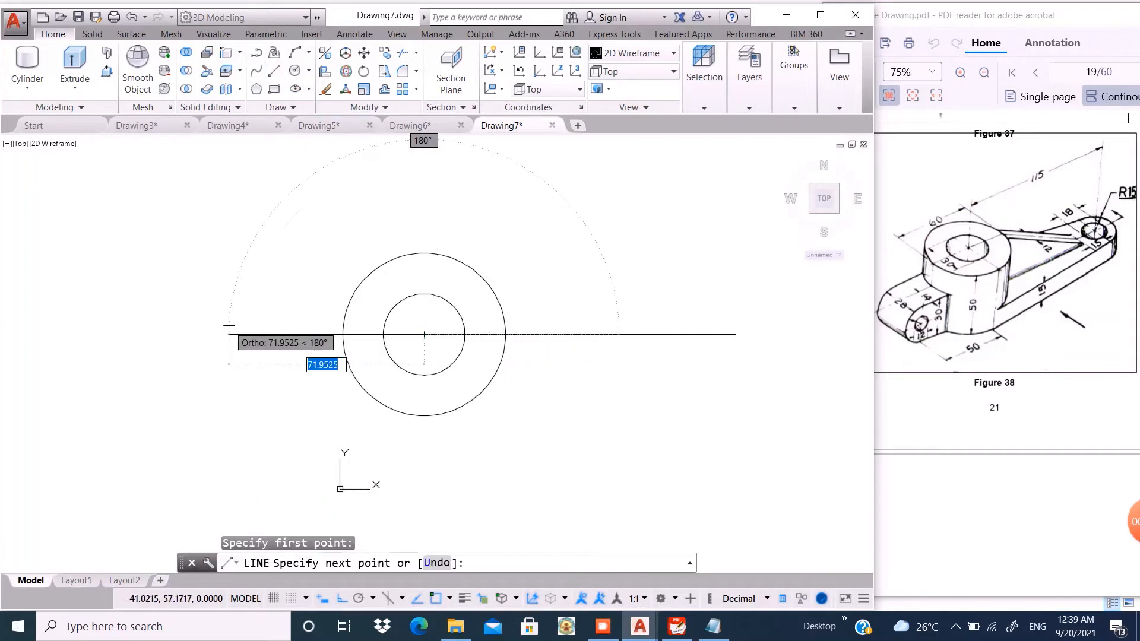
text(50)
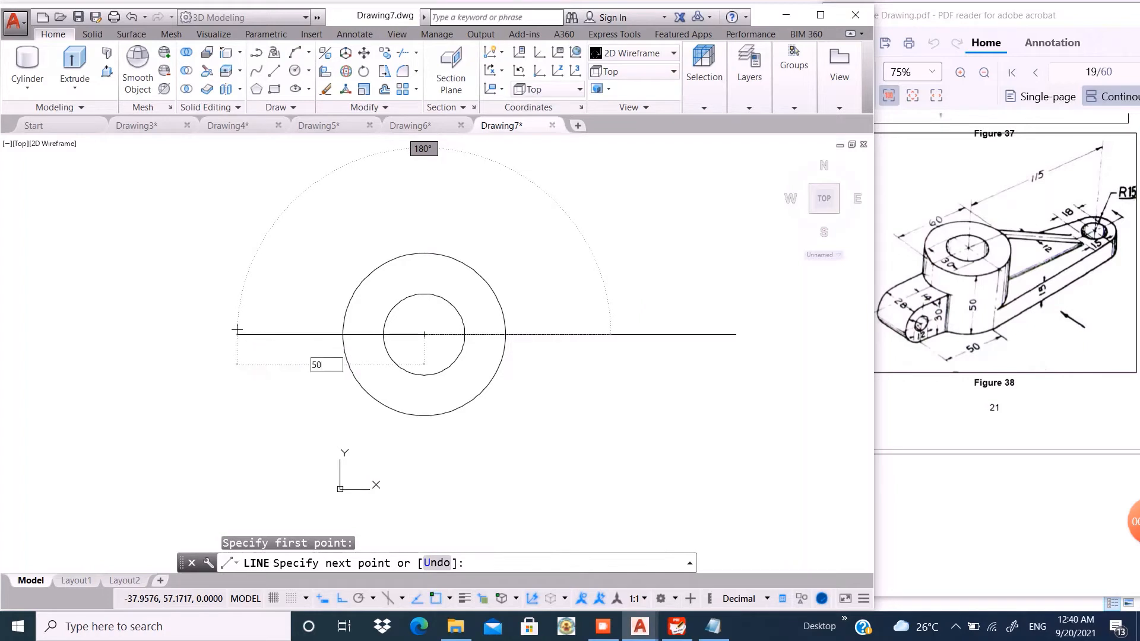
key(Return)
key(Return)
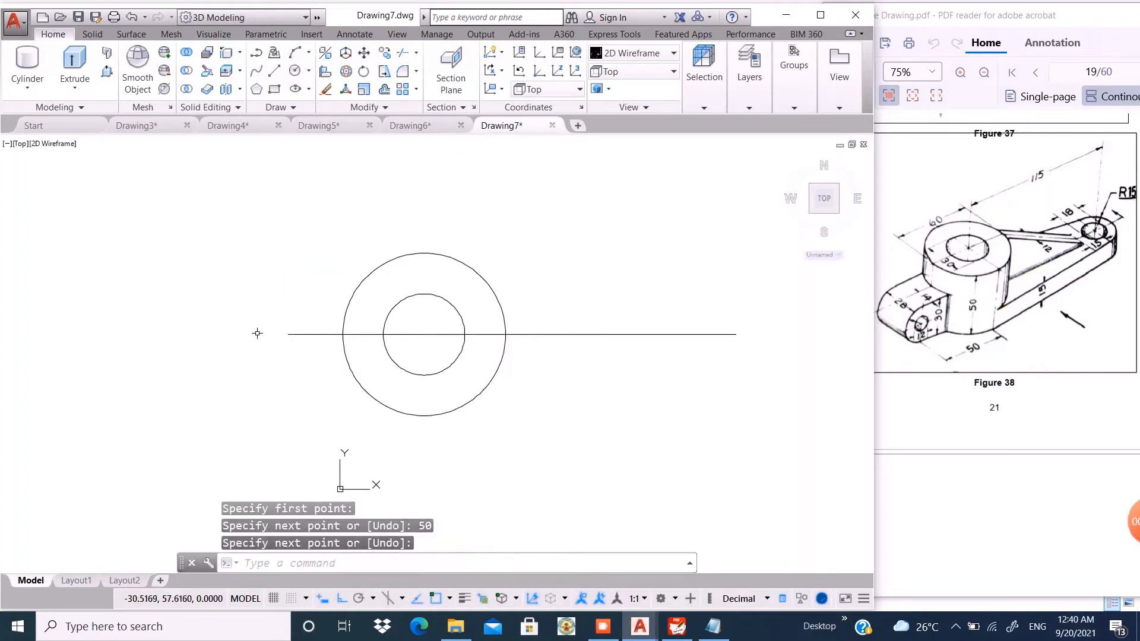
key(Return)
click(288, 334)
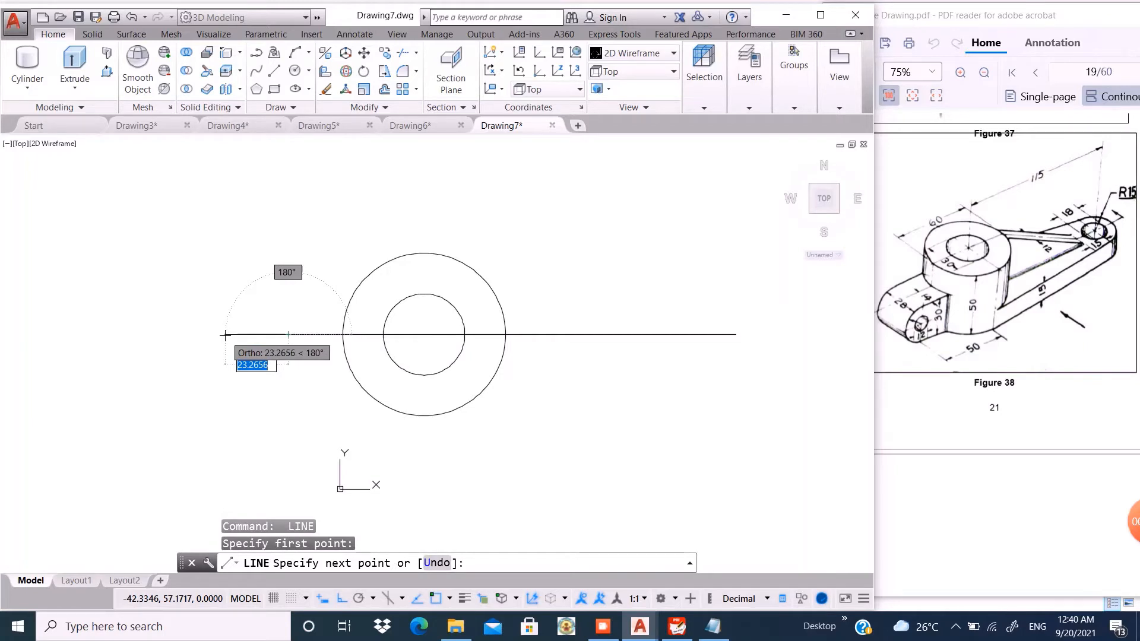
text(15)
key(Return)
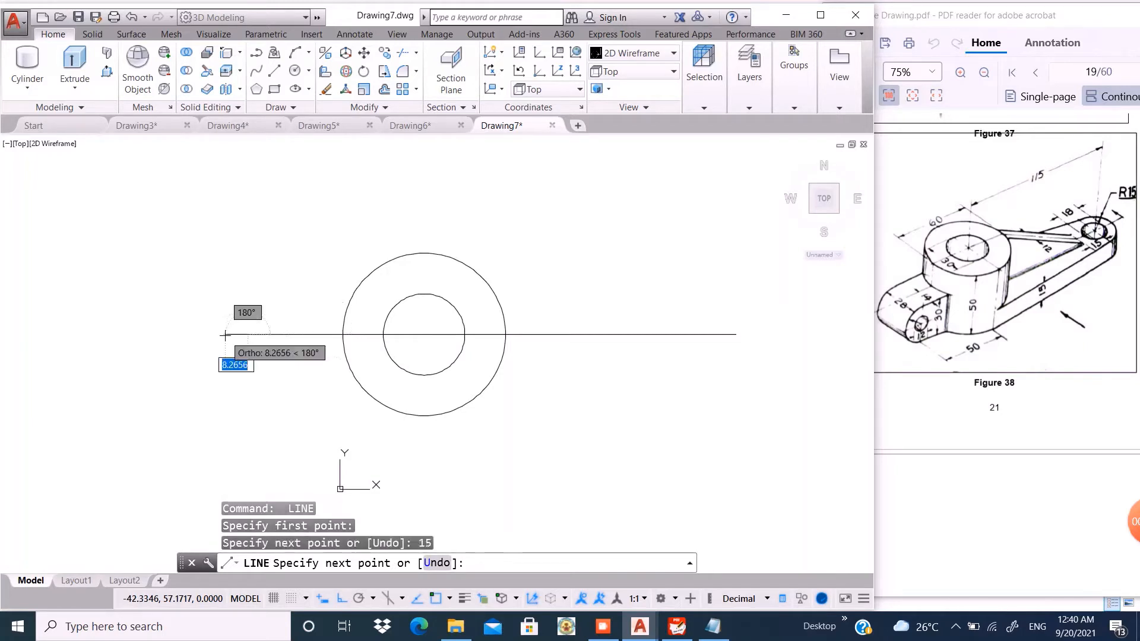
key(Return)
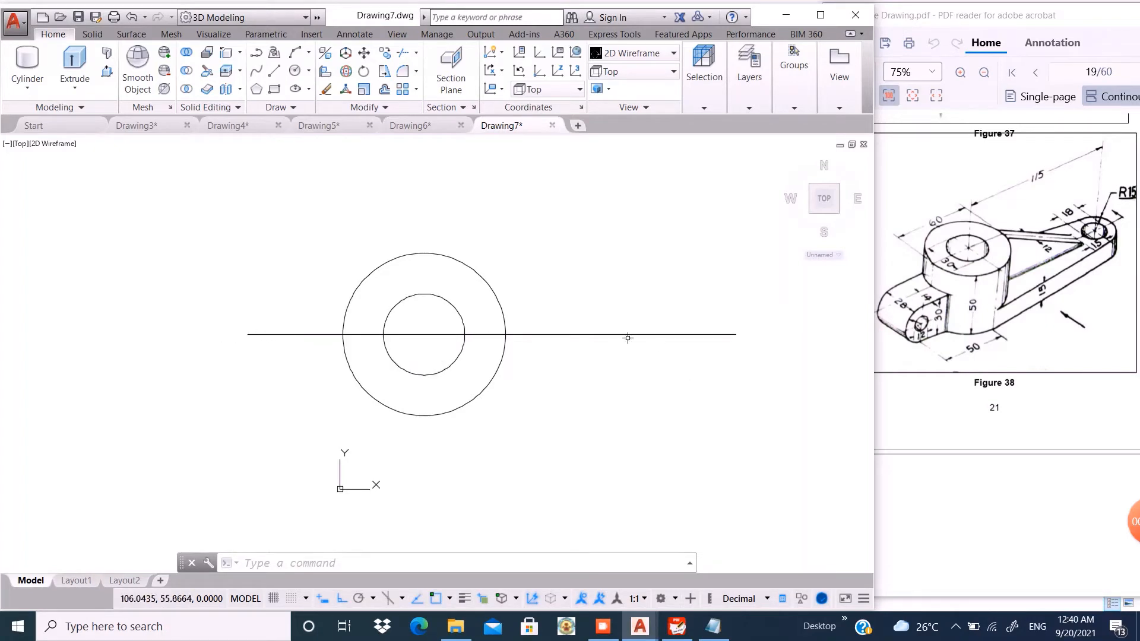
text(l)
key(Return)
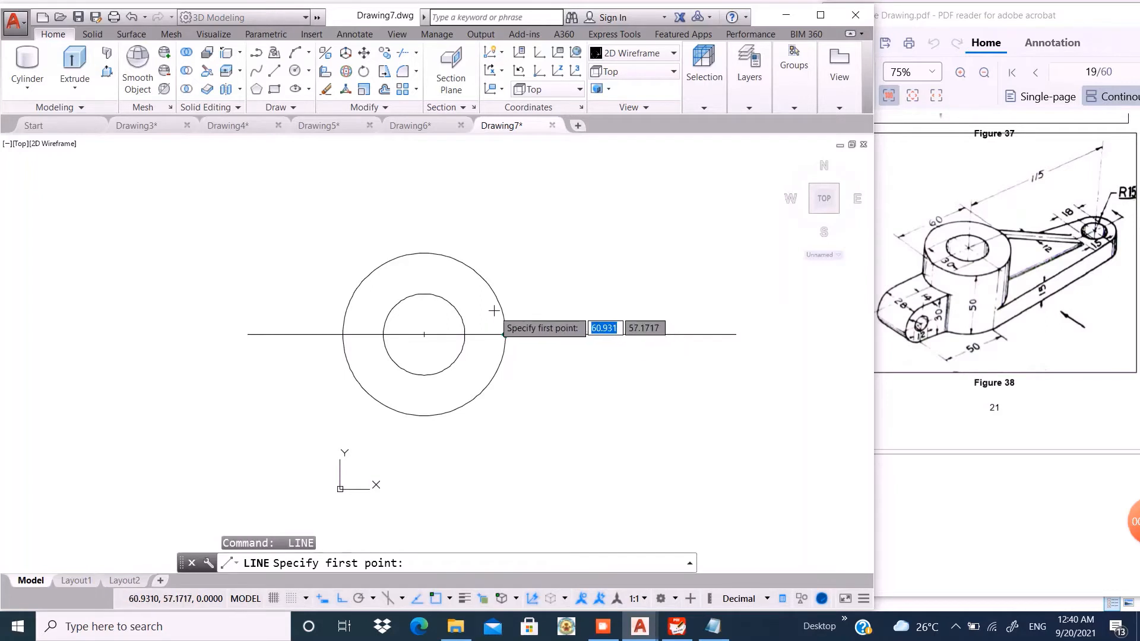
key(Escape)
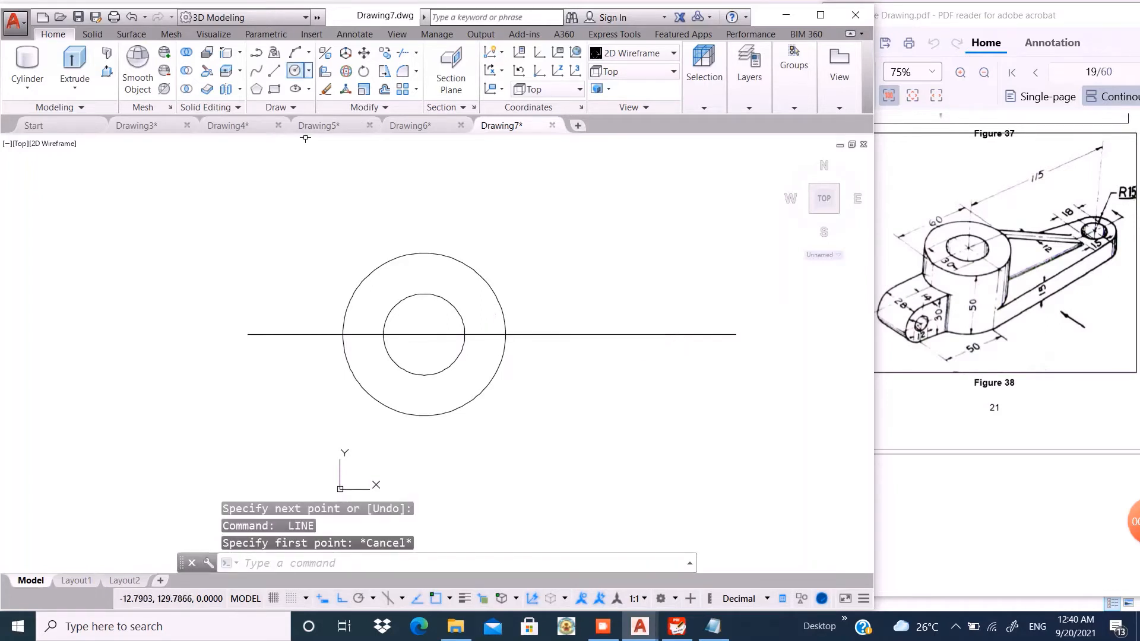
Draw two concentric circles of radius 15 and 9 centred on the right end of the centre line
click(737, 335)
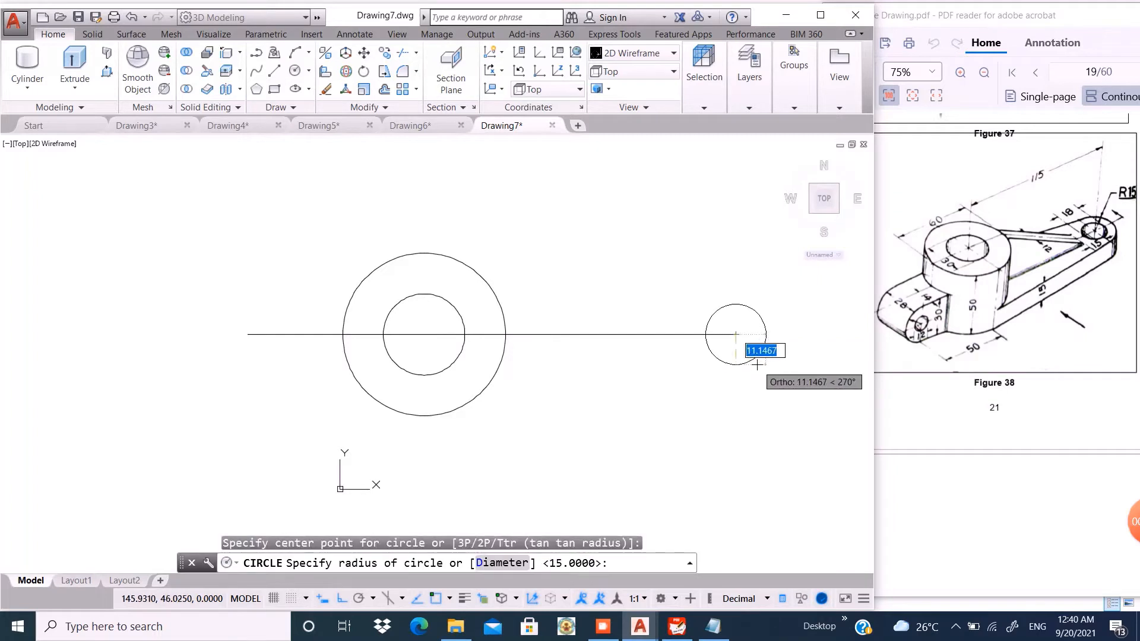
text(15)
key(Return)
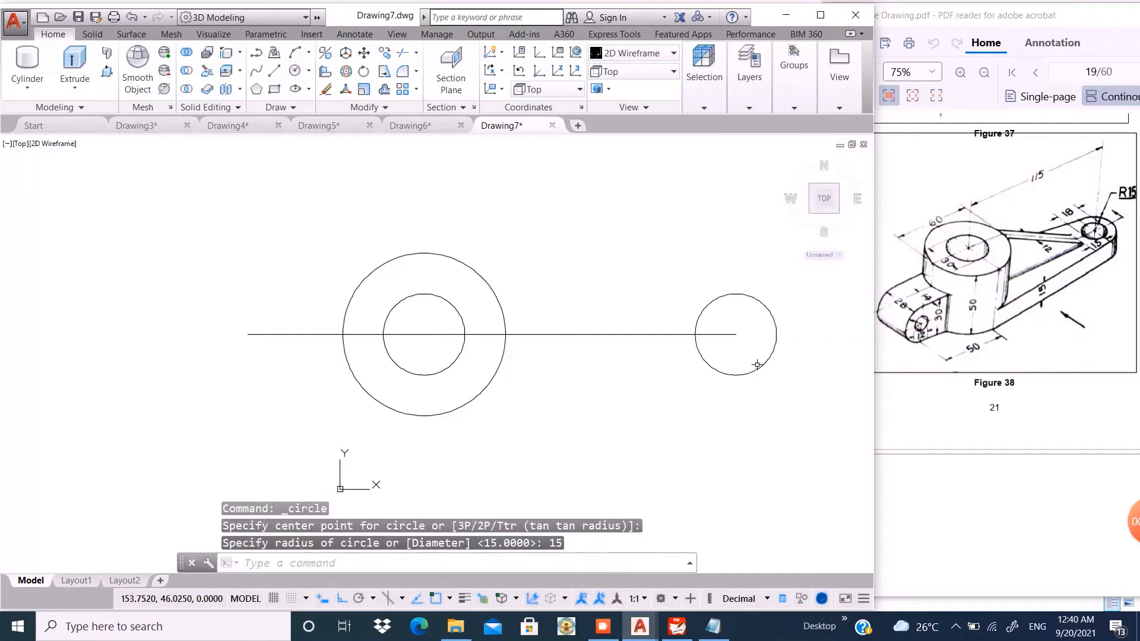
key(Return)
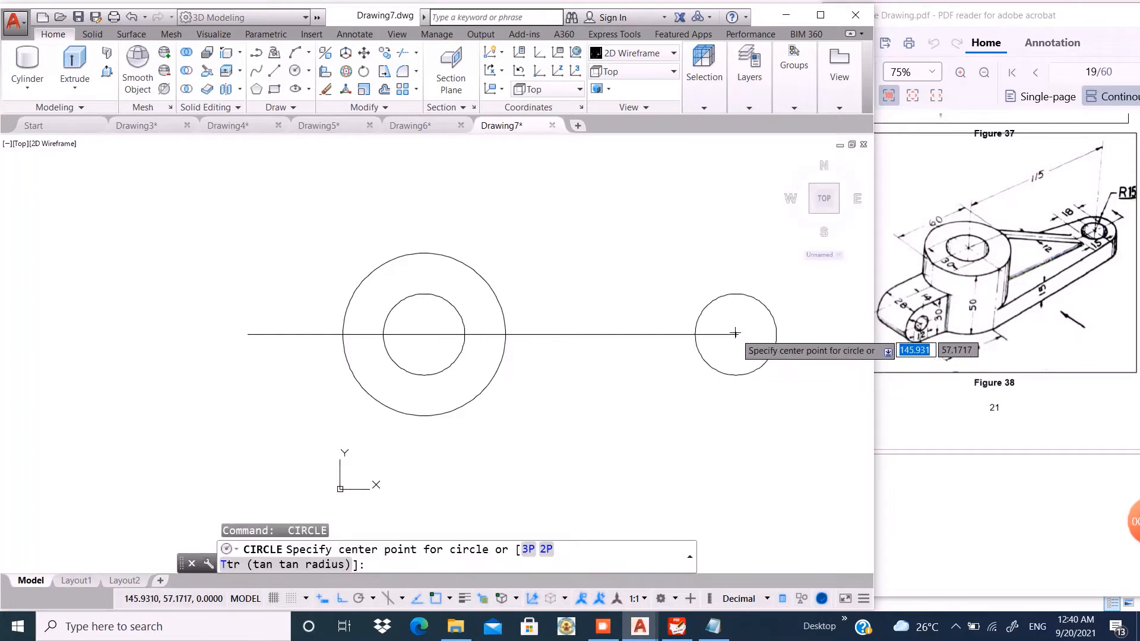
click(736, 335)
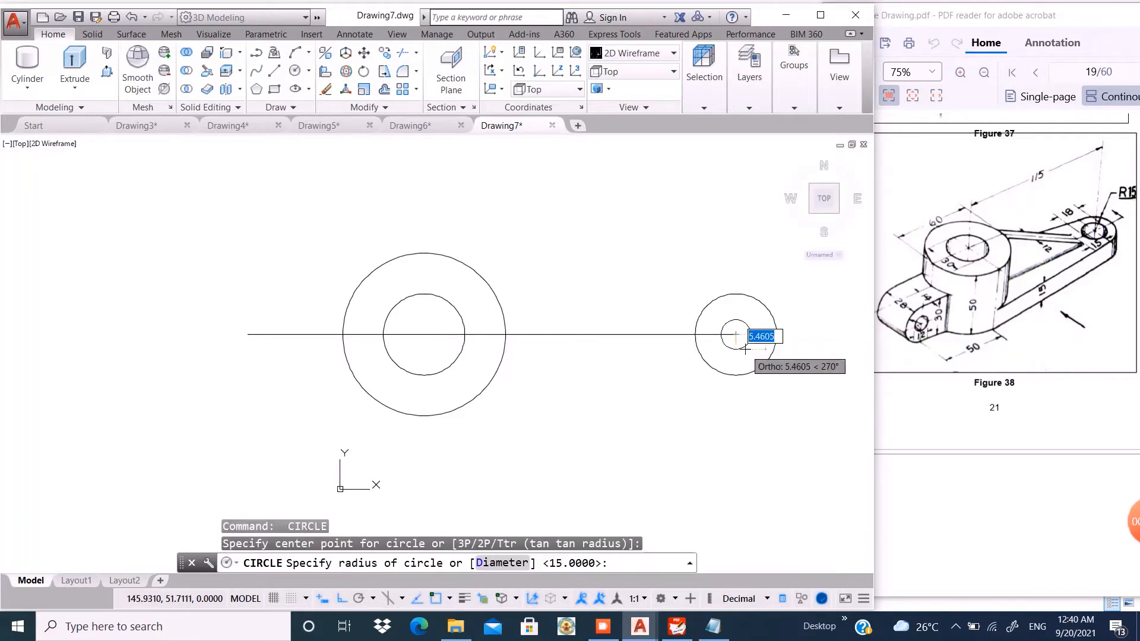
text(9)
key(Return)
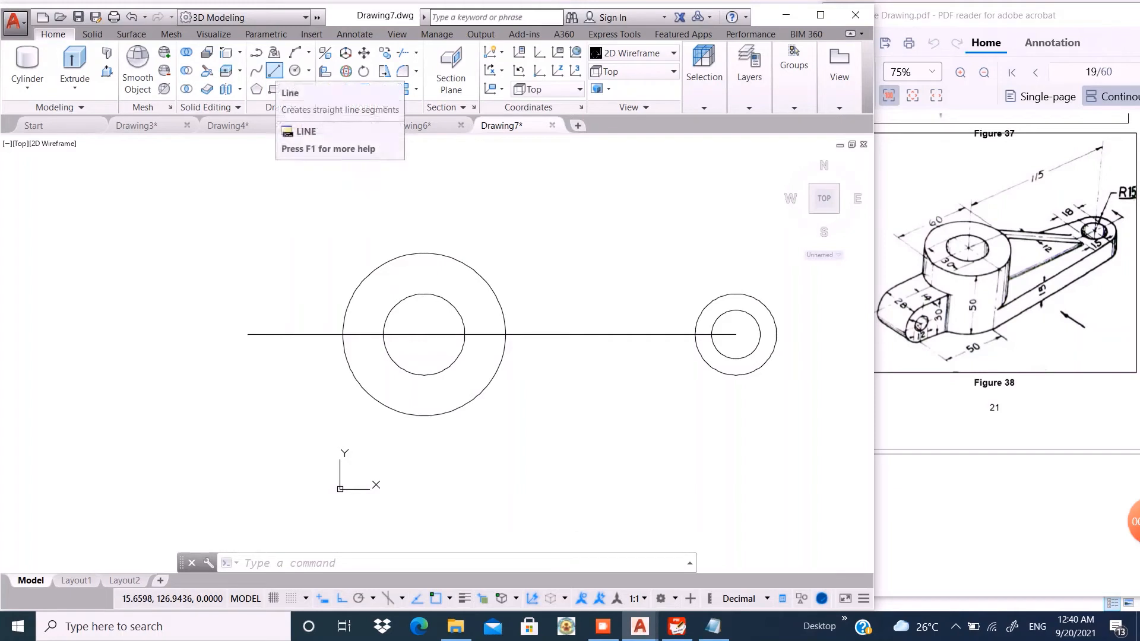
Draw the upper arm edge as a line tangent to the radius 30 circle, ending at the top of the radius 15 end circle
click(275, 71)
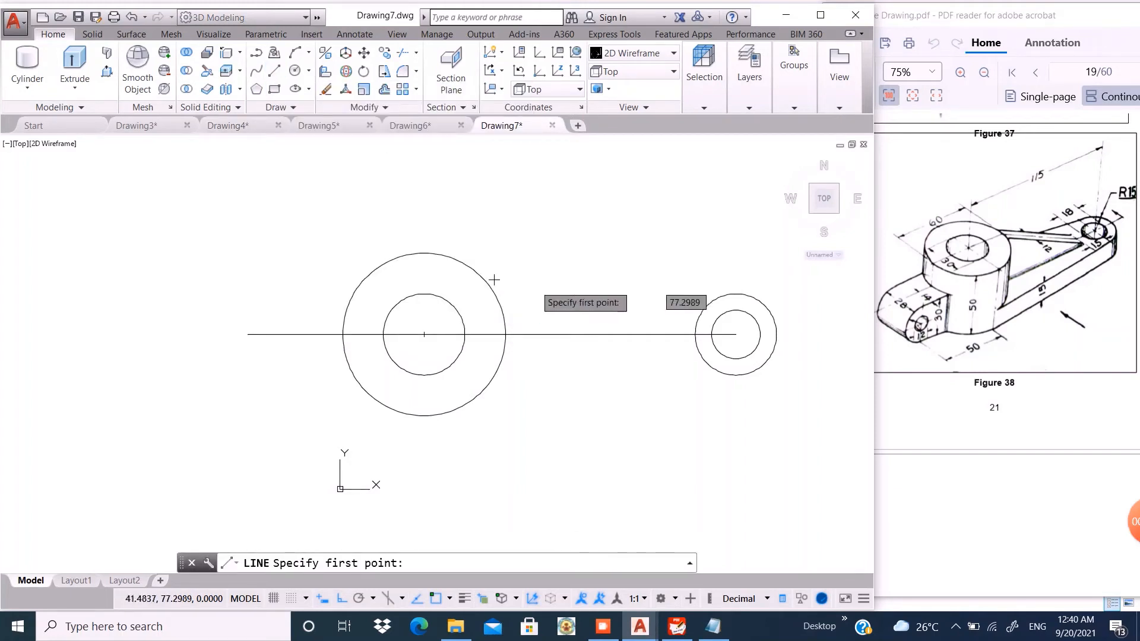
text(ta)
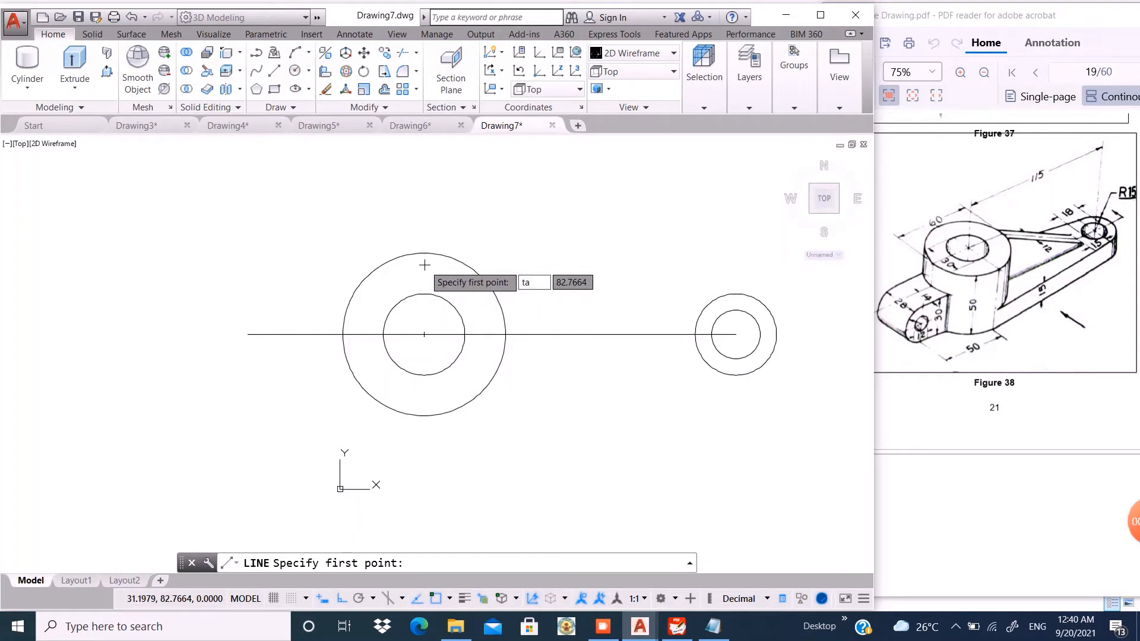
text(nn)
key(Return)
click(425, 257)
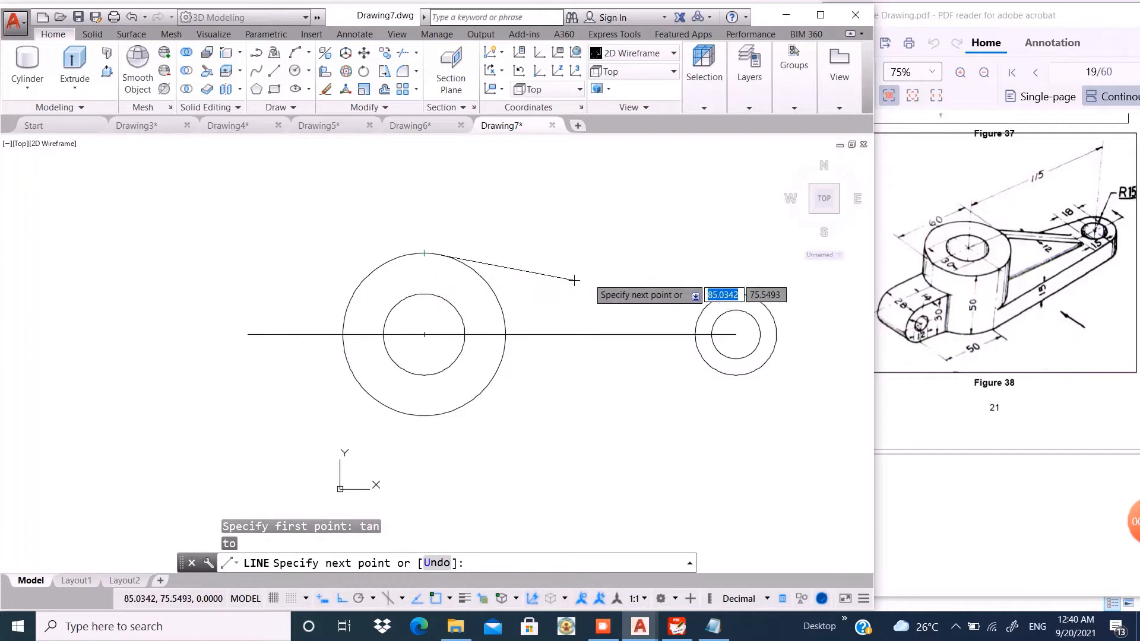
click(736, 293)
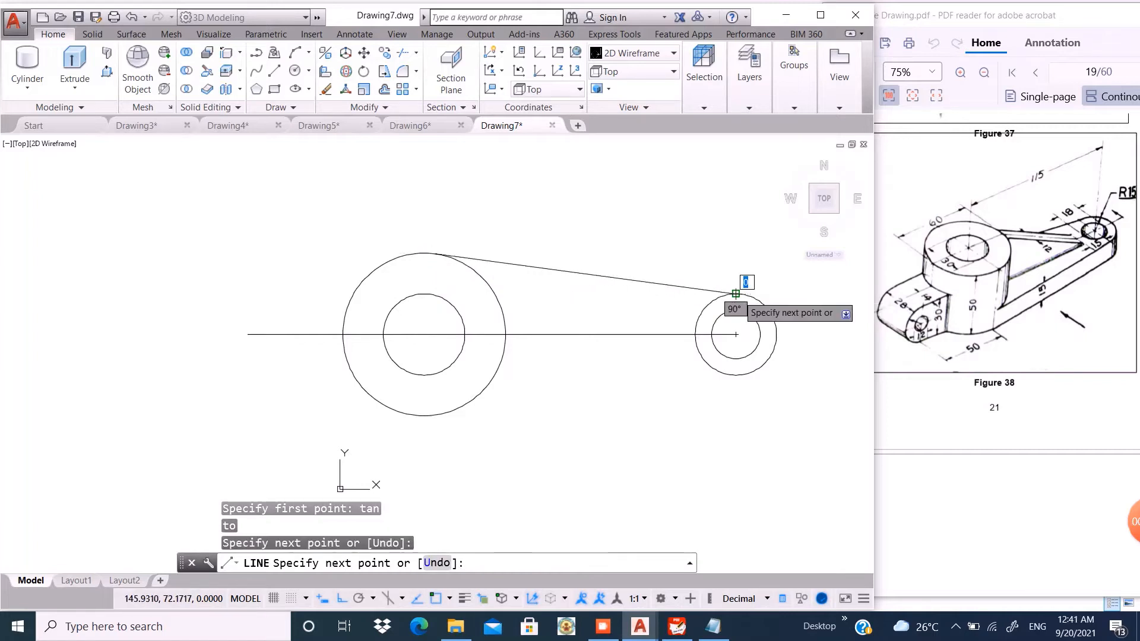
key(Return)
Draw the lower arm edge from the bottom of the radius 30 circle to the lower side of the radius 15 end circle
key(Return)
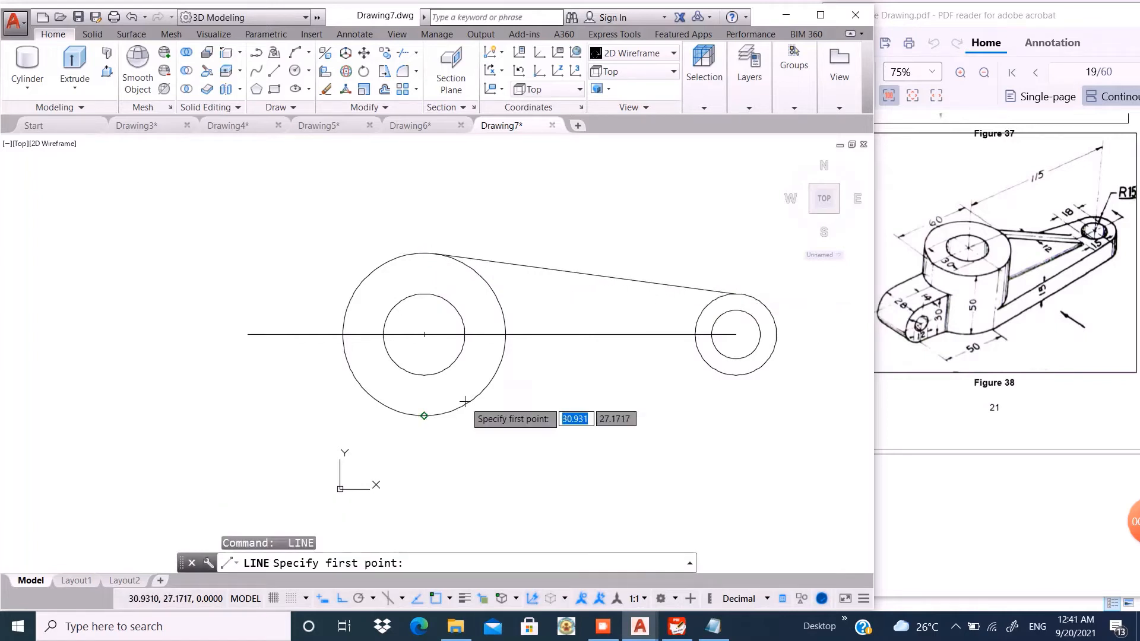
text(ta)
key(Return)
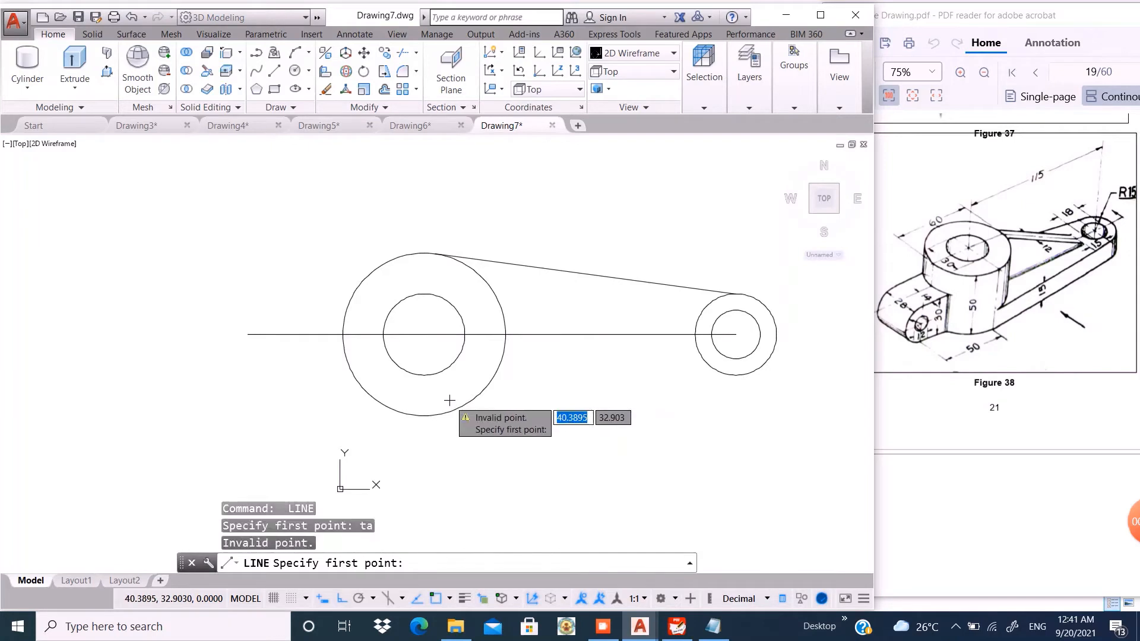
click(424, 416)
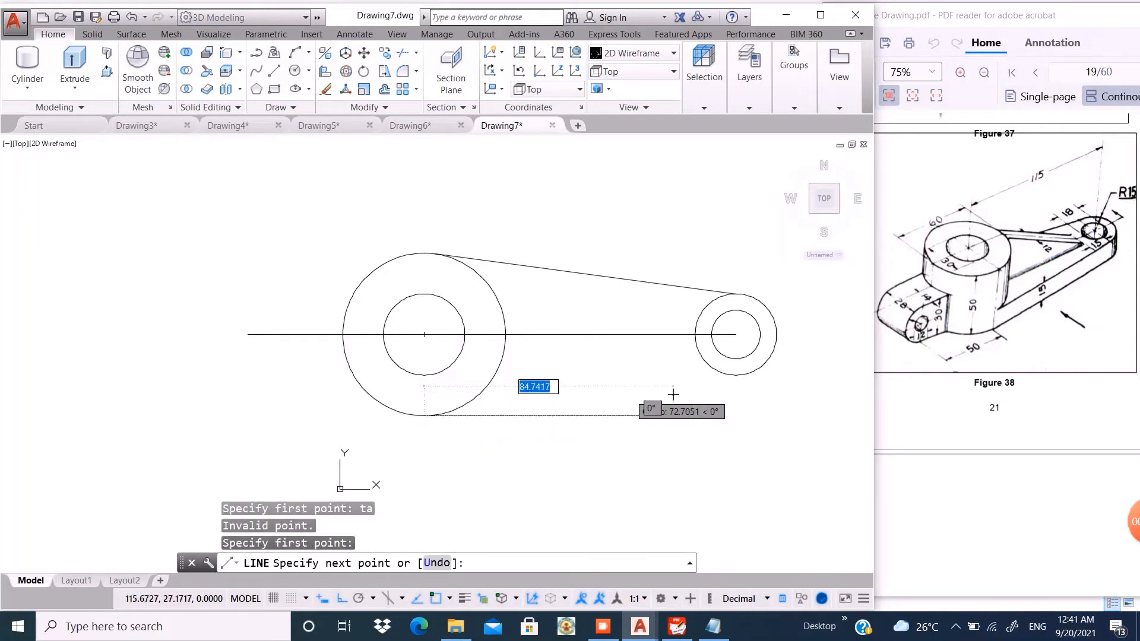
click(742, 375)
key(Return)
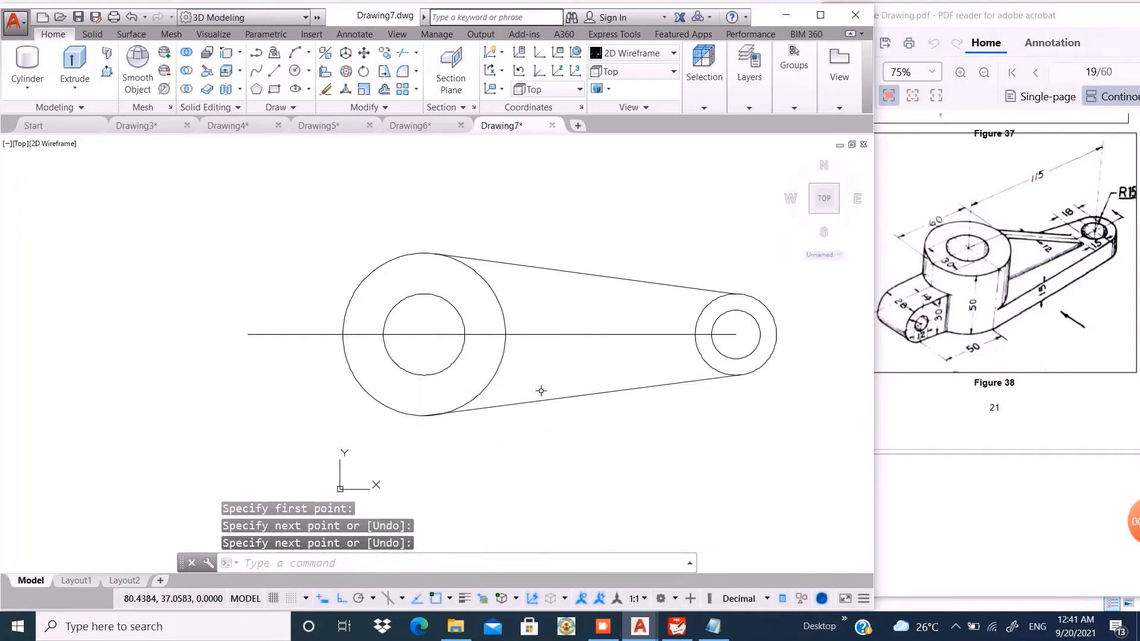
Stretch the lower arm edge's left endpoint about 4 units rightward onto the radius 30 circle near its tangent point
click(484, 409)
click(482, 408)
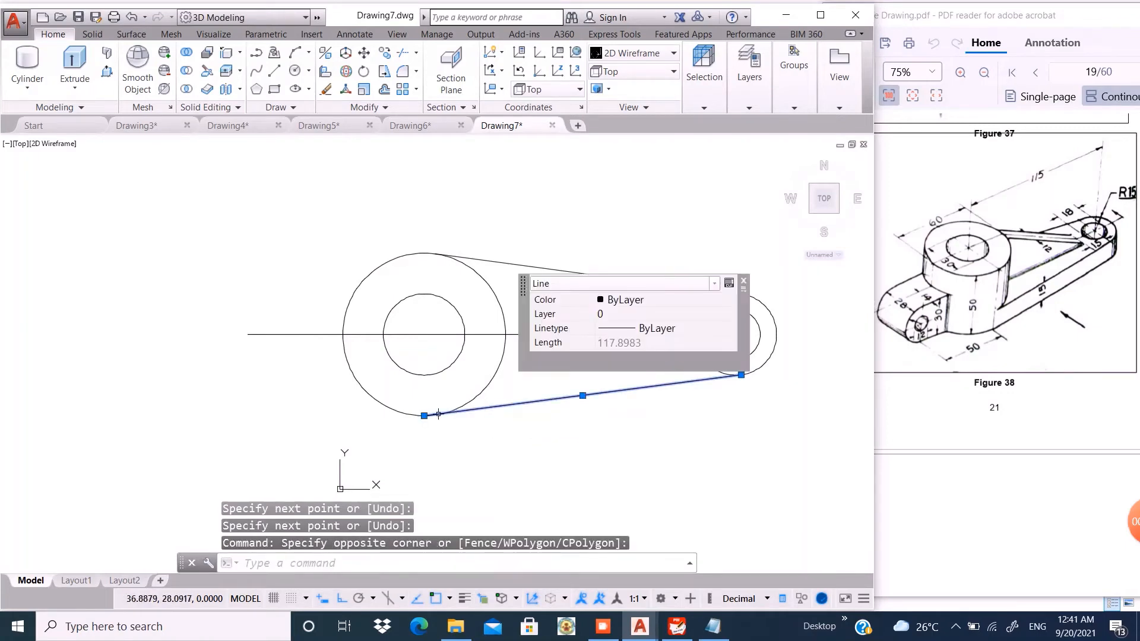
click(424, 415)
scroll(428, 423, up, 4)
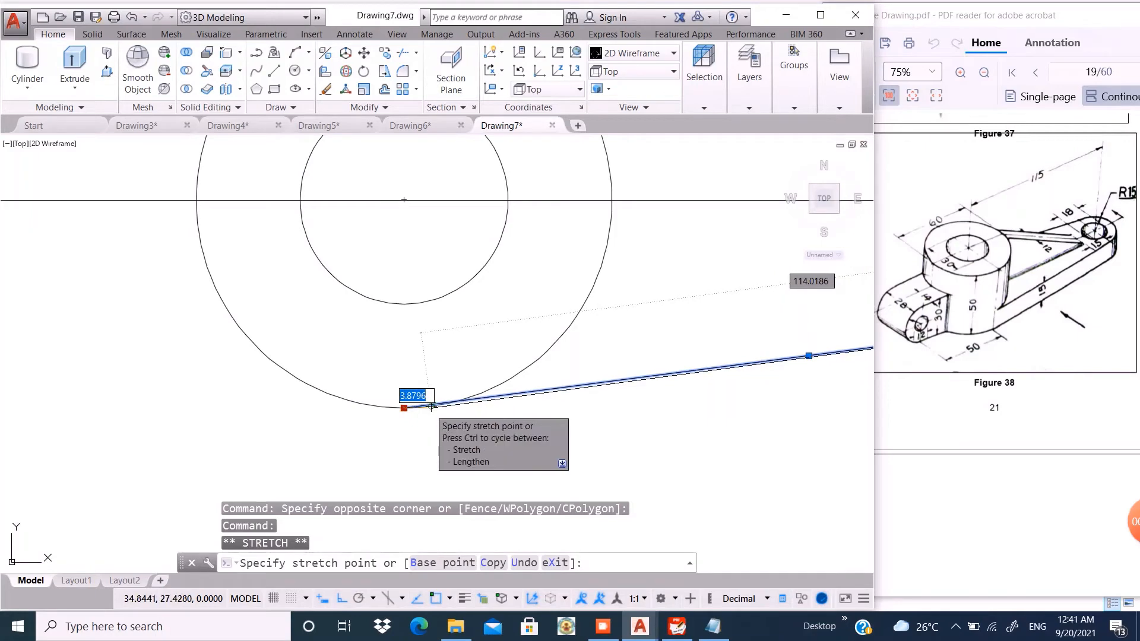
click(431, 406)
key(Escape)
scroll(381, 433, down, 4)
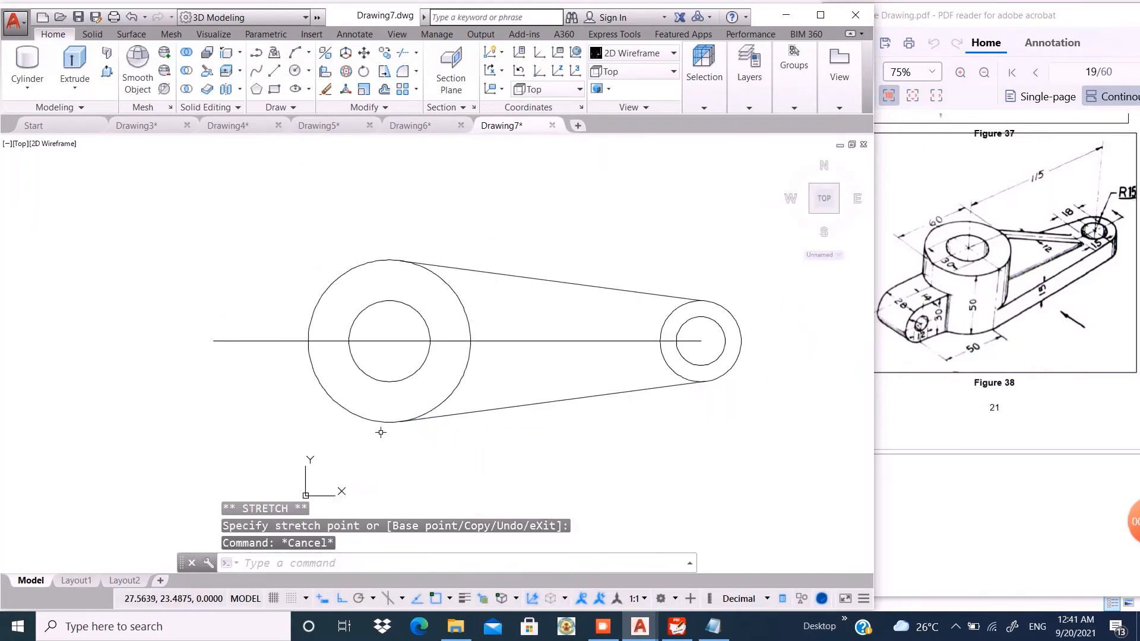
Draw a vertical line across the radius 9 circle from its top quadrant to its bottom quadrant
scroll(531, 413, down, 2)
scroll(646, 376, up, 4)
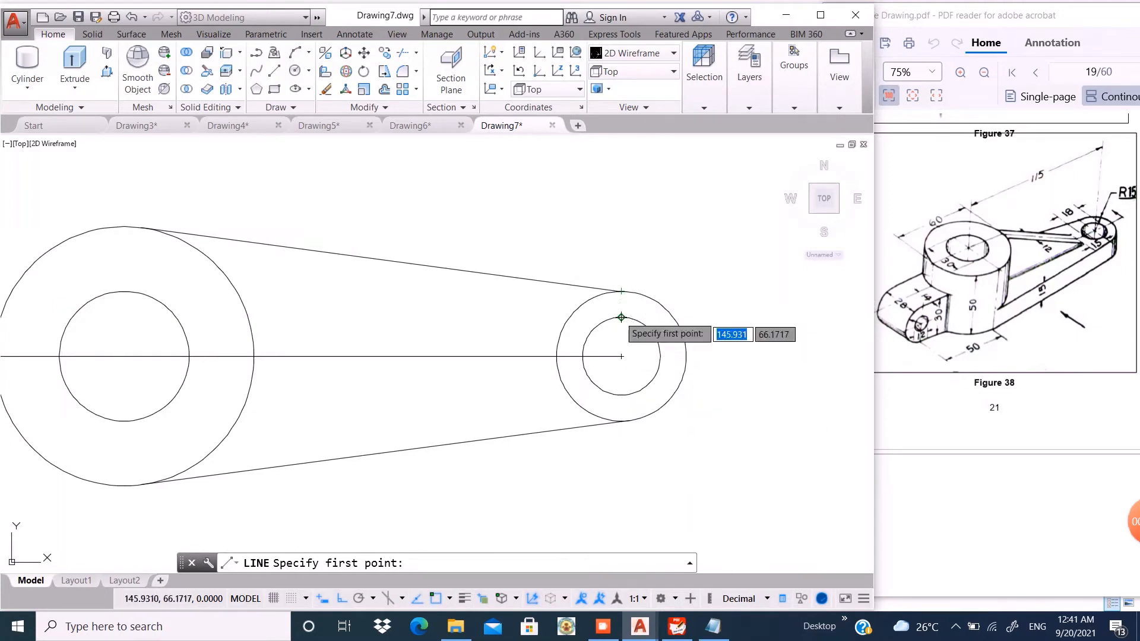
key(Escape)
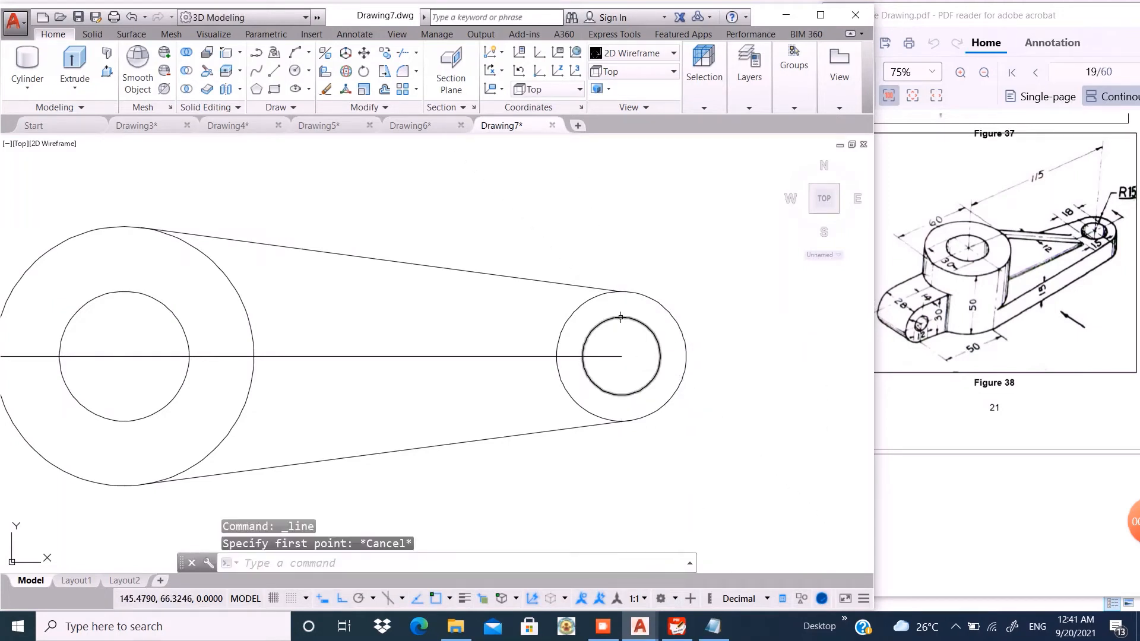
key(space)
click(620, 316)
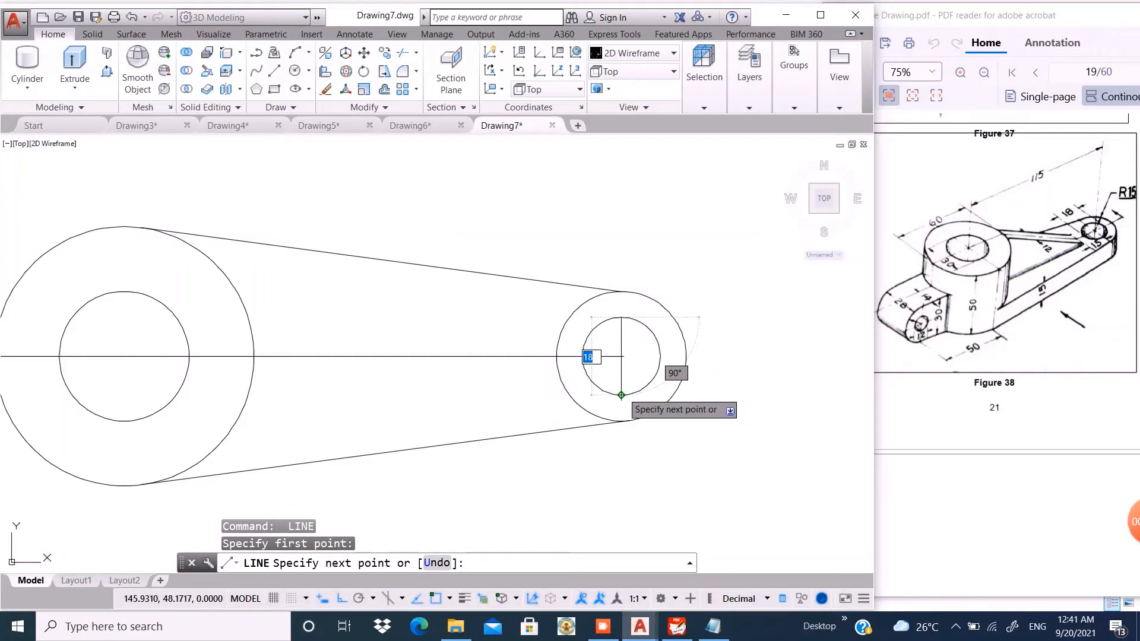
click(630, 393)
key(space)
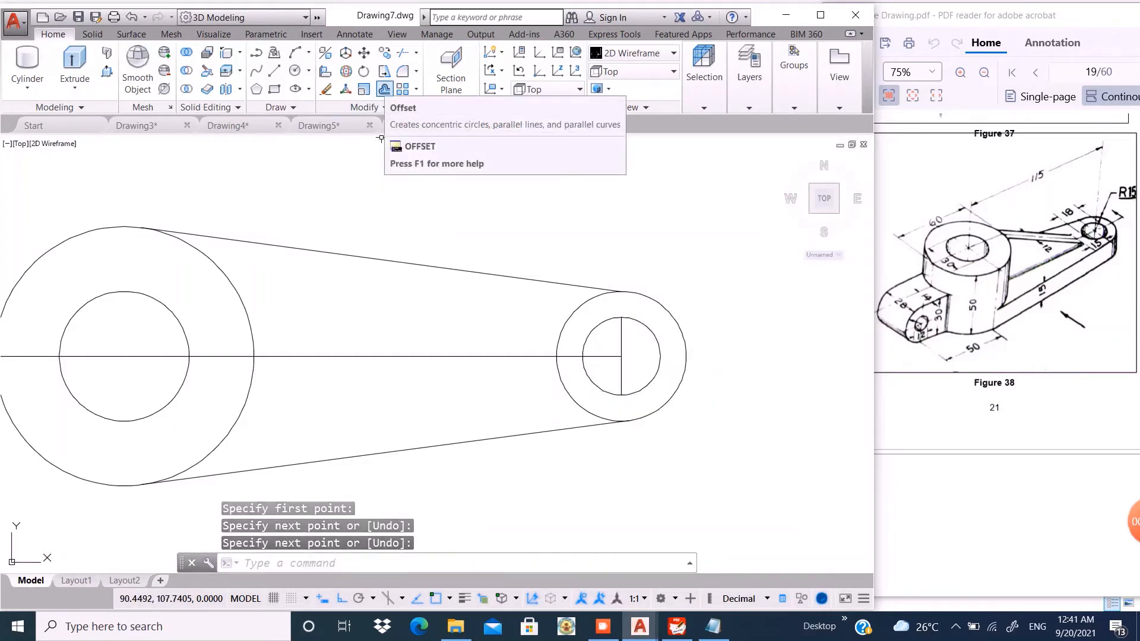
Offset the vertical line in the radius 9 circle by 15 units toward the large circles
click(385, 89)
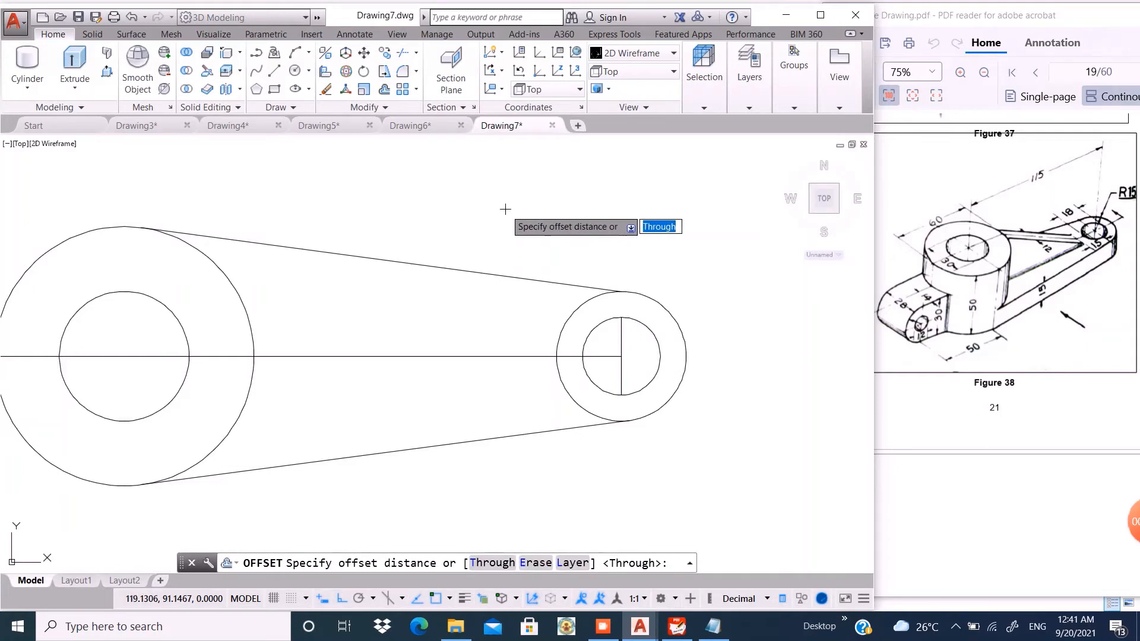
text(15)
key(Return)
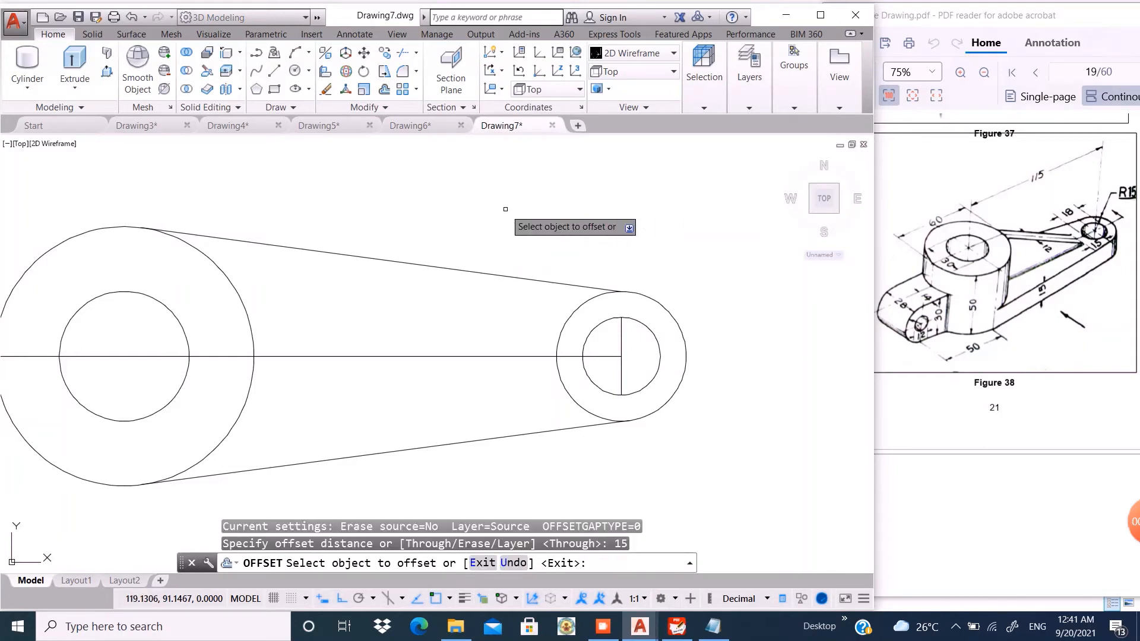
click(621, 377)
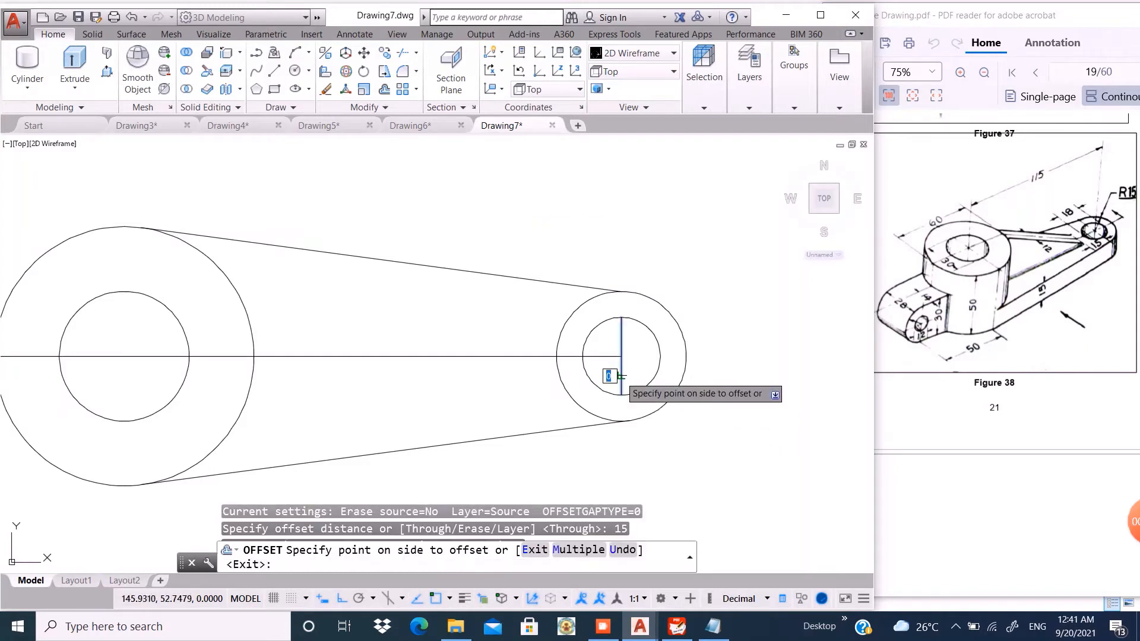
click(531, 379)
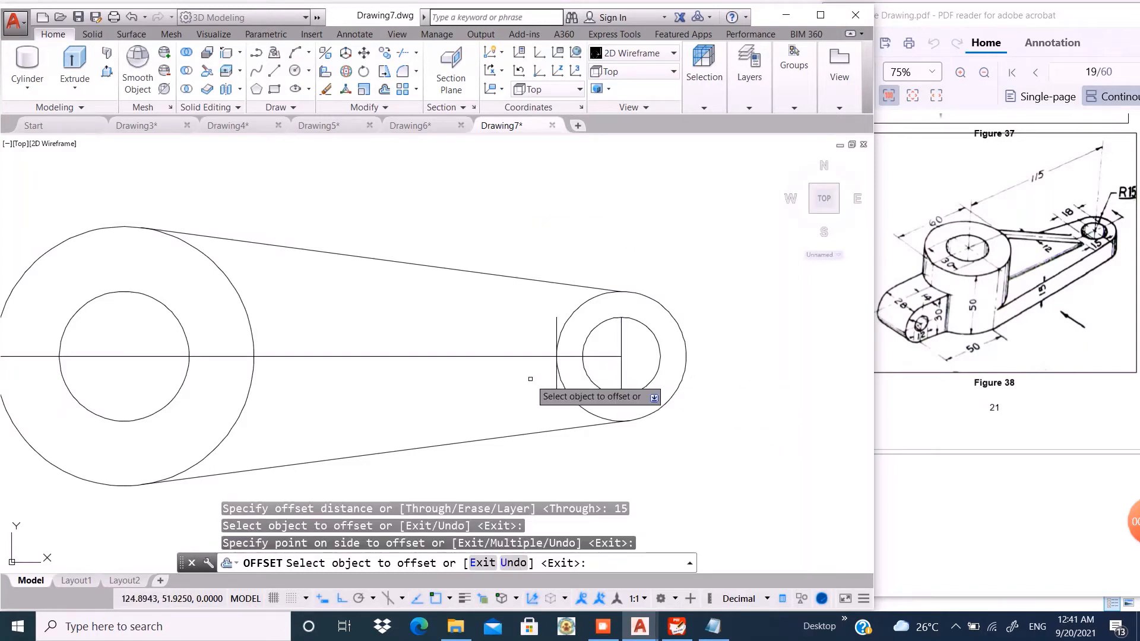
right_click(531, 379)
click(547, 386)
Offset the 15-unit and 50-unit centre-line segments left of the large circles by 14 units to both sides
scroll(648, 350, down, 2)
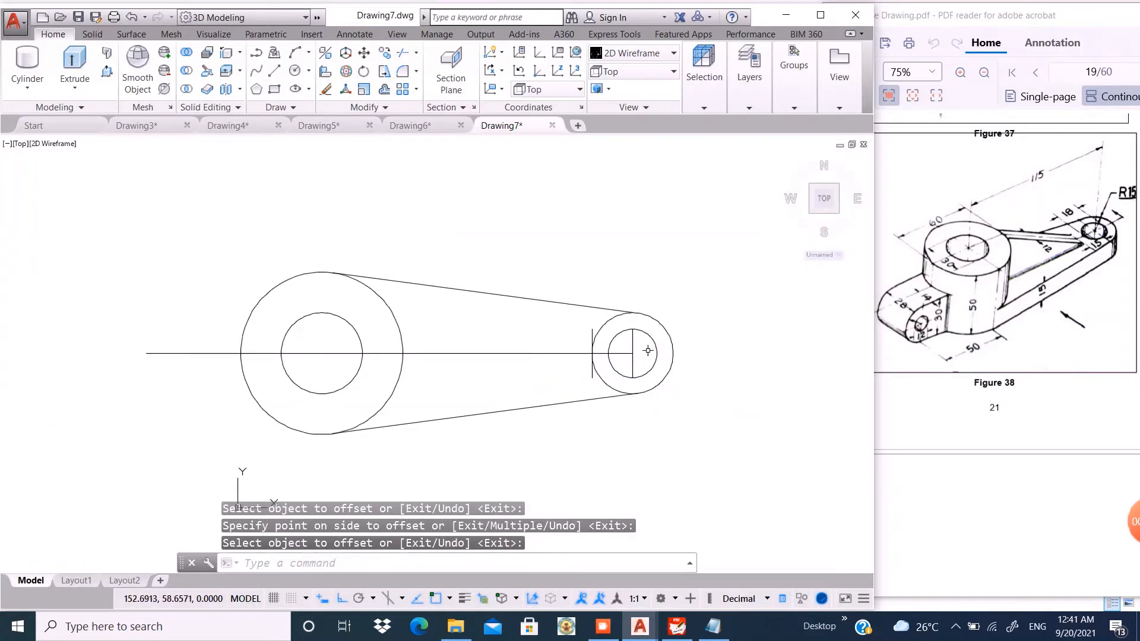
scroll(537, 283, down, 2)
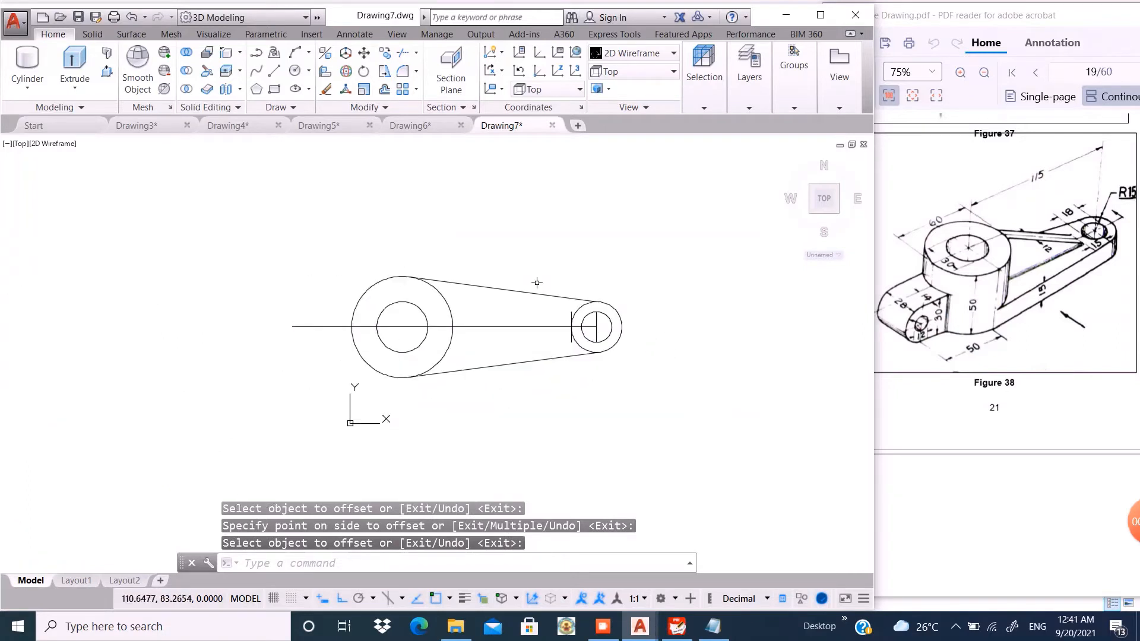
scroll(348, 352, up, 2)
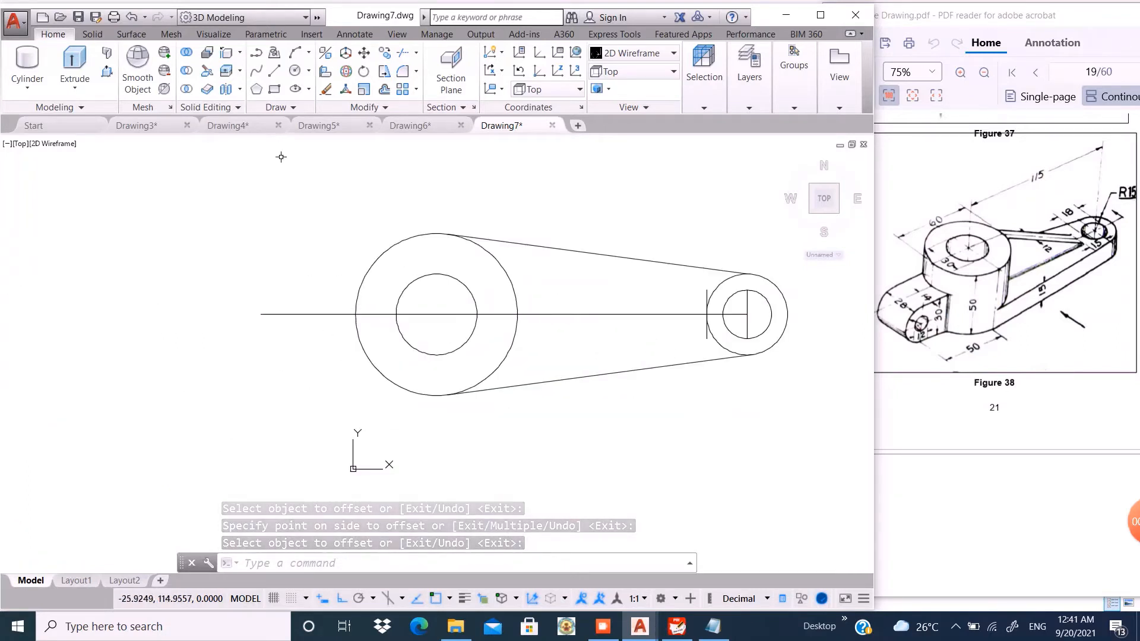
key(Return)
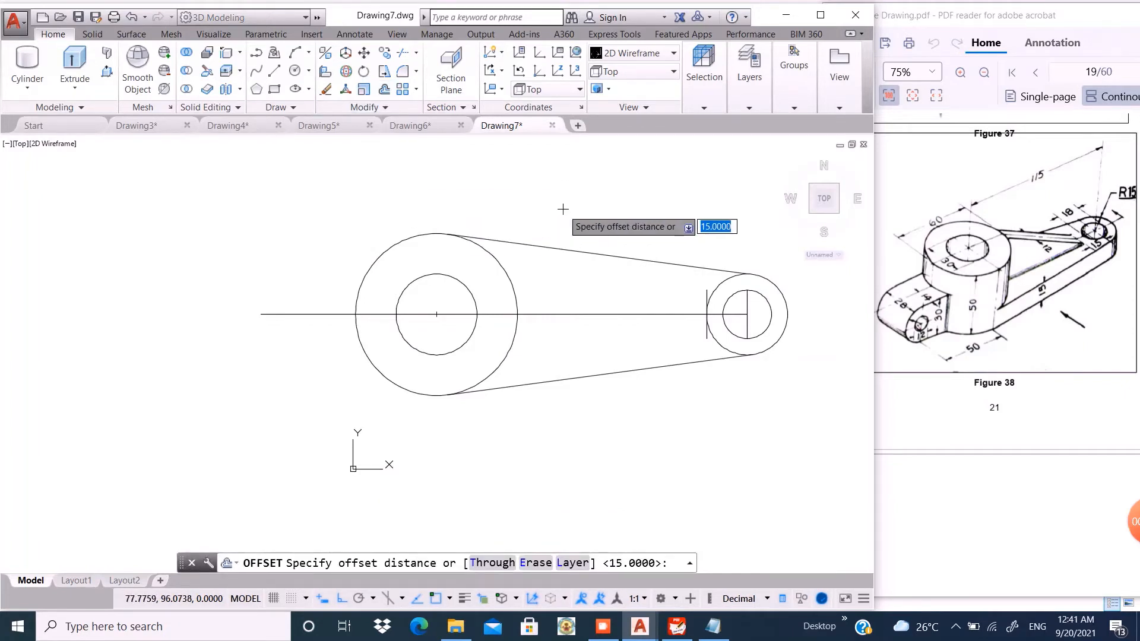
key(Return)
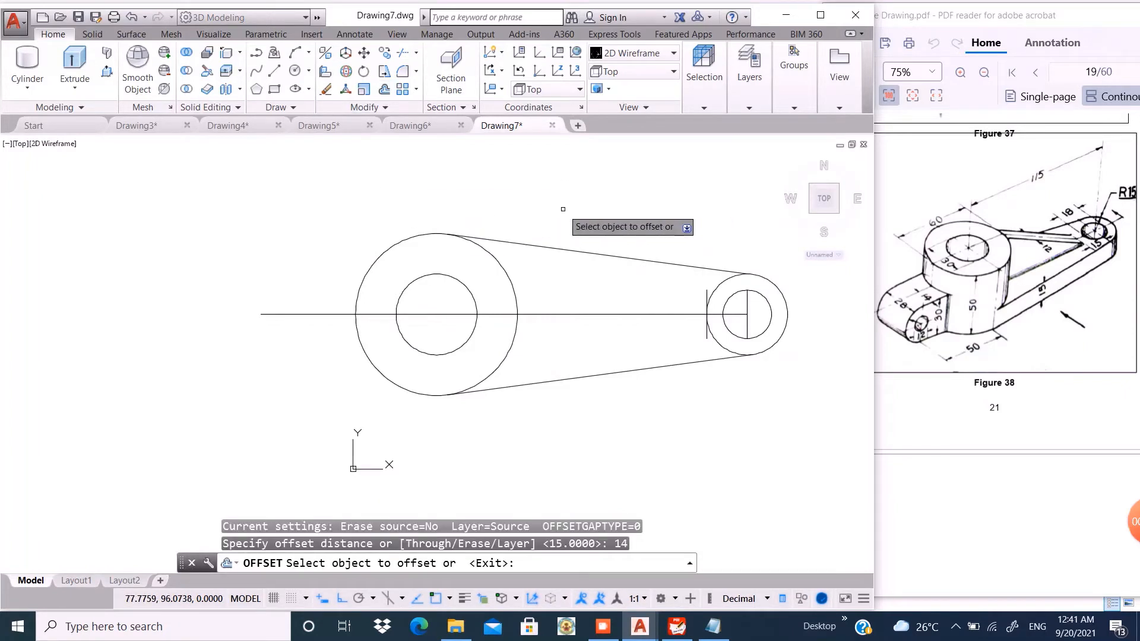
click(280, 314)
click(309, 268)
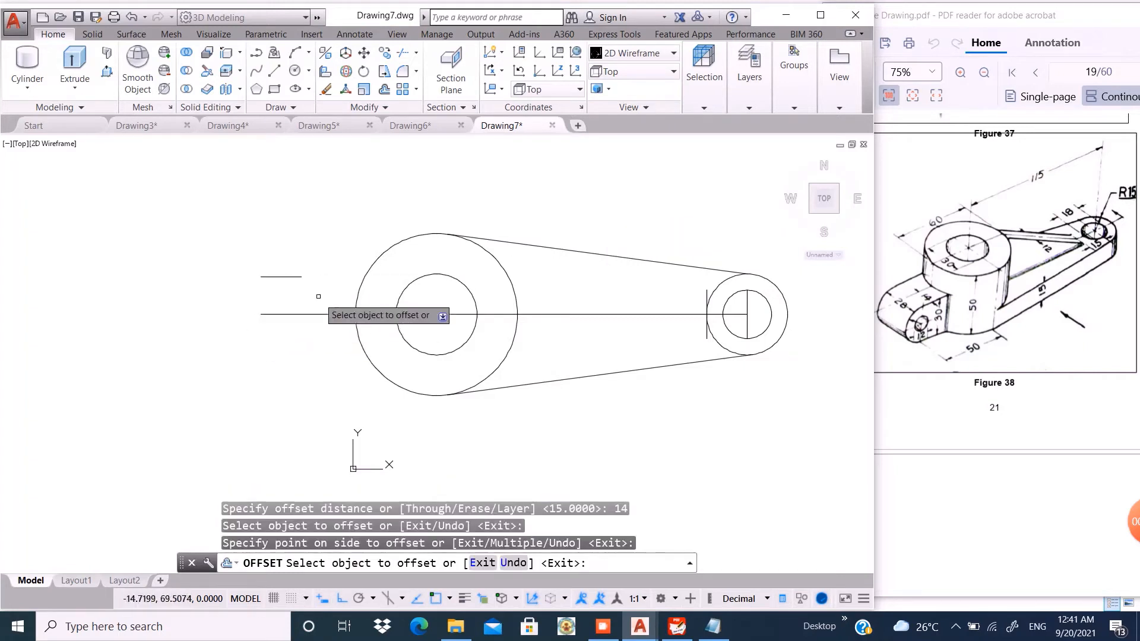
click(321, 314)
click(329, 286)
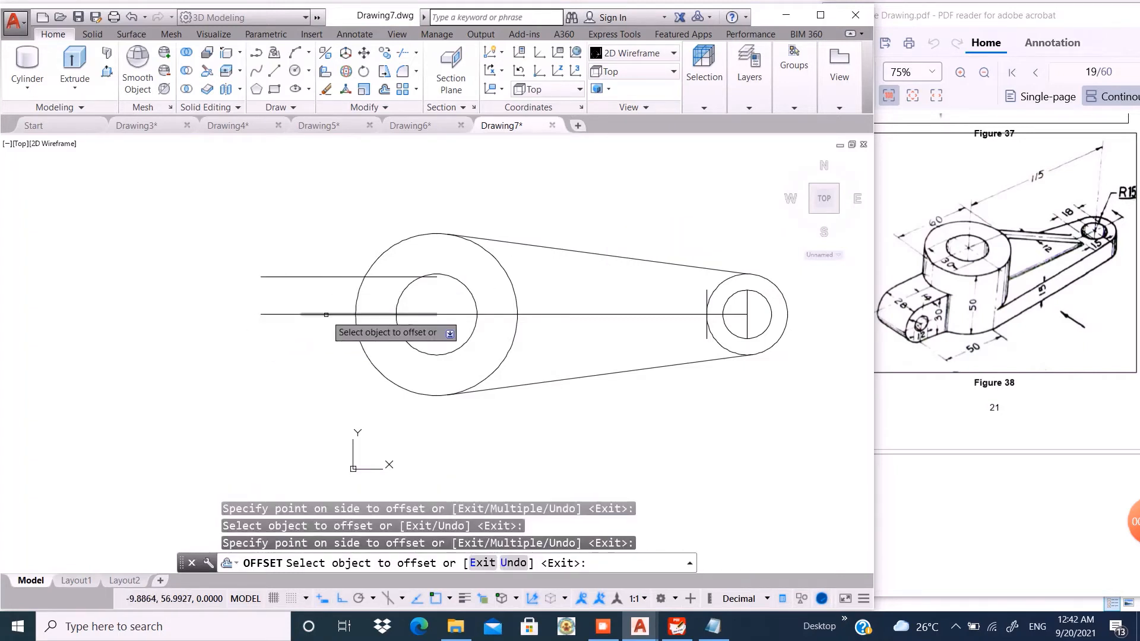
click(325, 314)
click(327, 356)
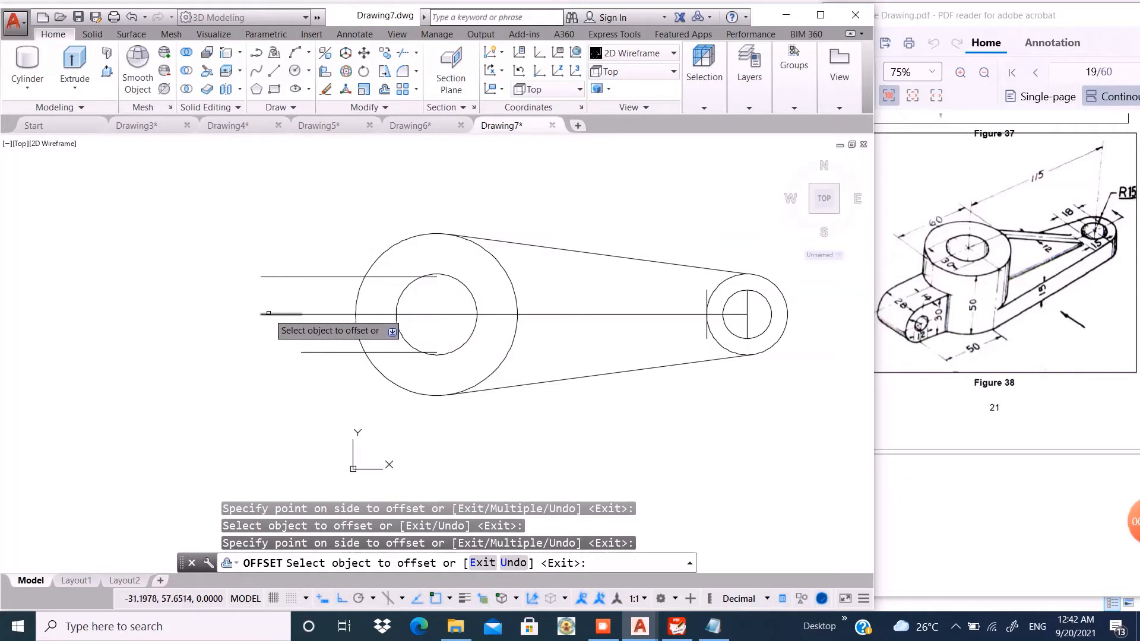
key(Return)
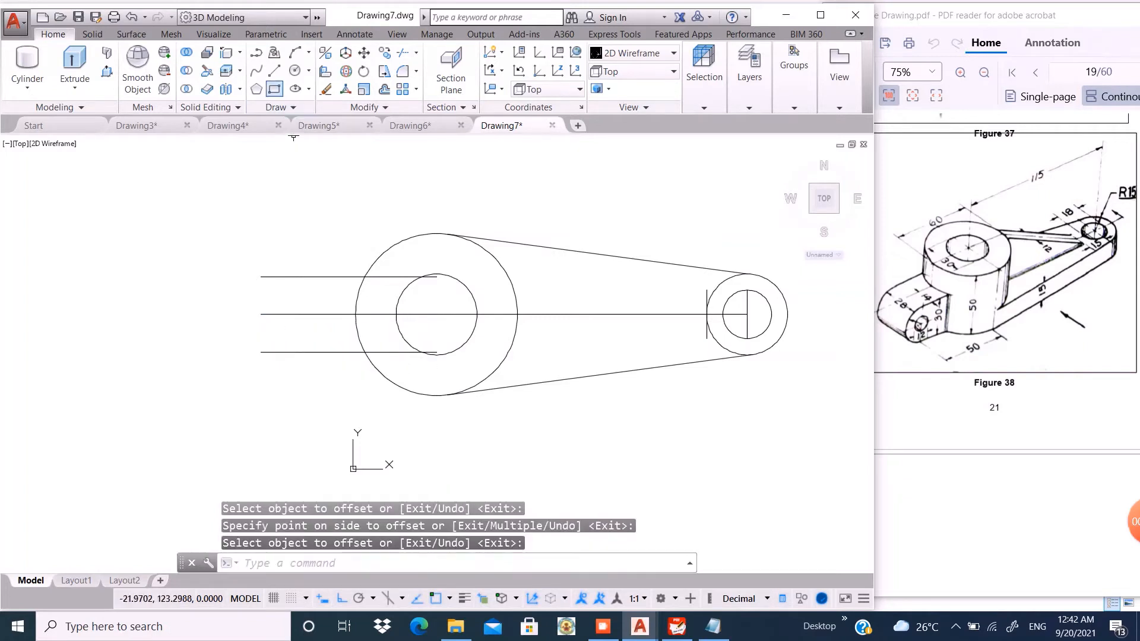
Close the left end of the lug with a vertical line joining the ends of the two offset lines
click(275, 70)
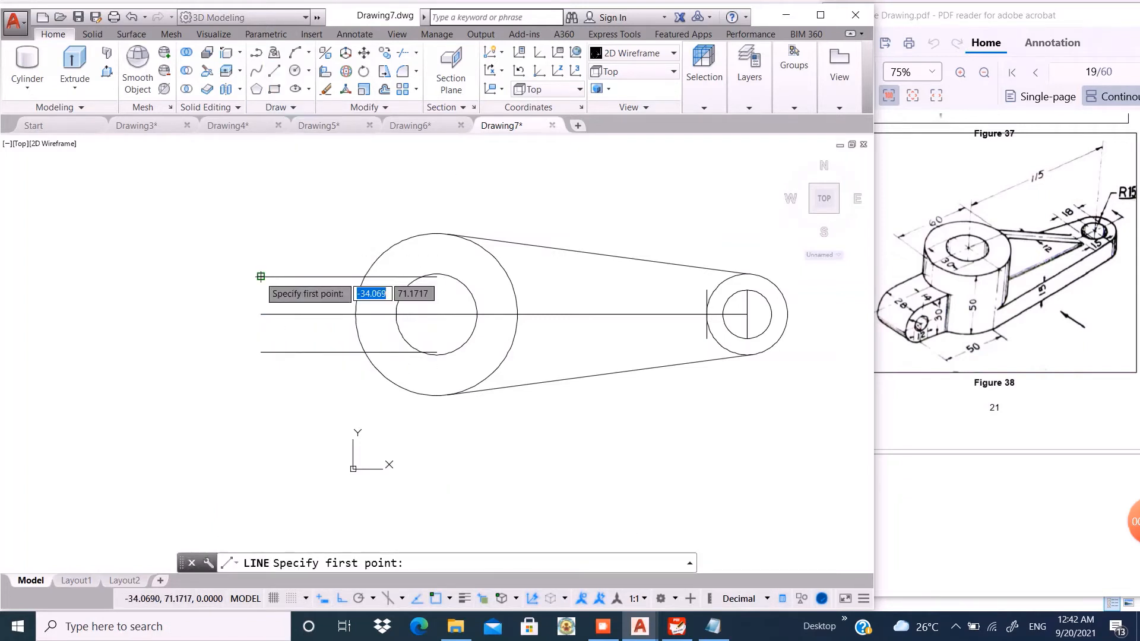
click(260, 277)
click(261, 352)
key(Return)
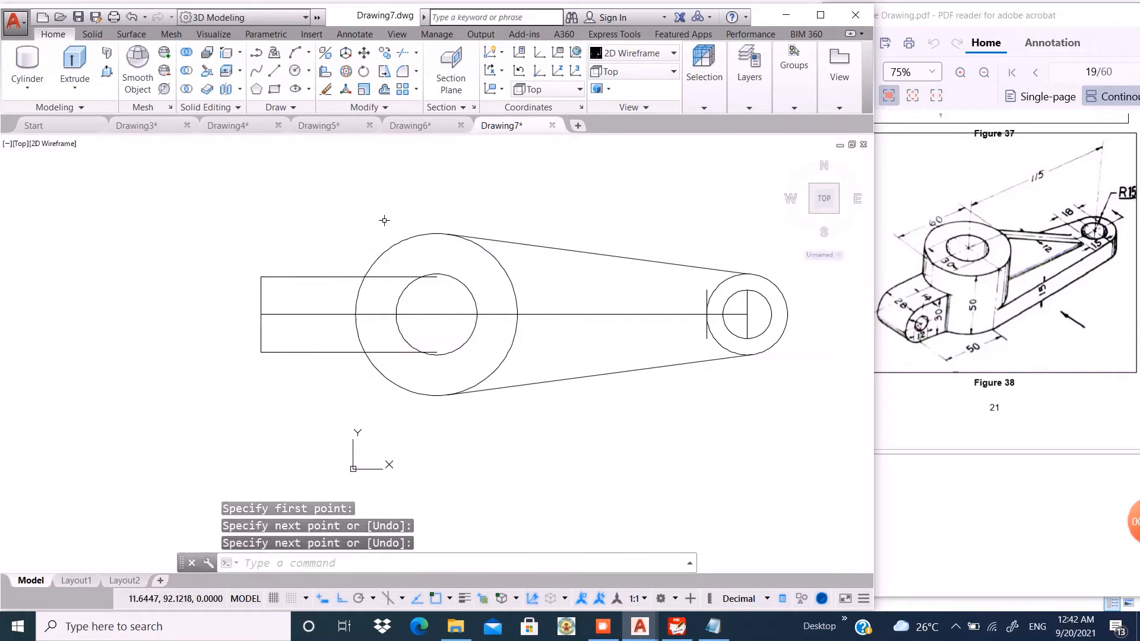
Trim the two lug edges and the lug-side centre line between the large outer circle and its bore
scroll(332, 265, down, 2)
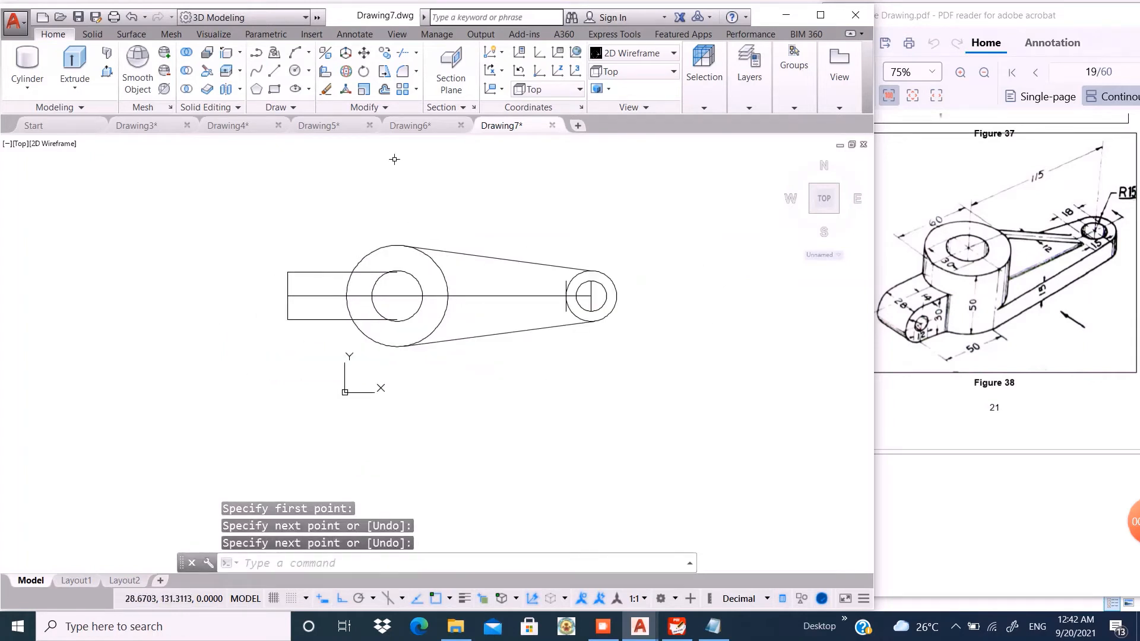
click(403, 52)
click(669, 195)
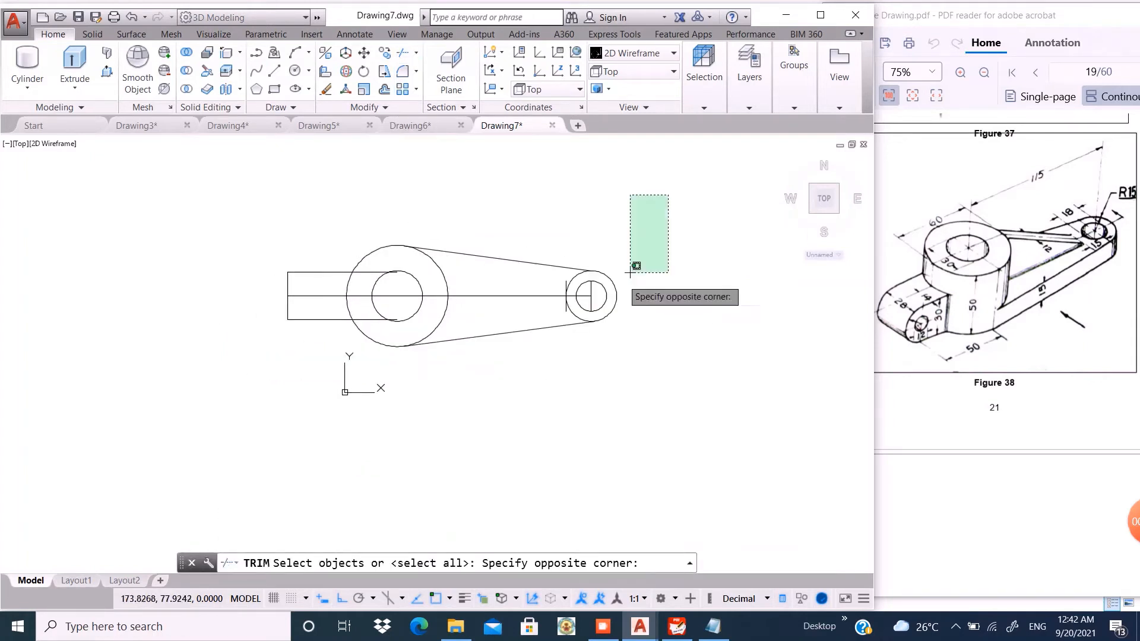
click(322, 378)
key(Return)
scroll(368, 297, up, 3)
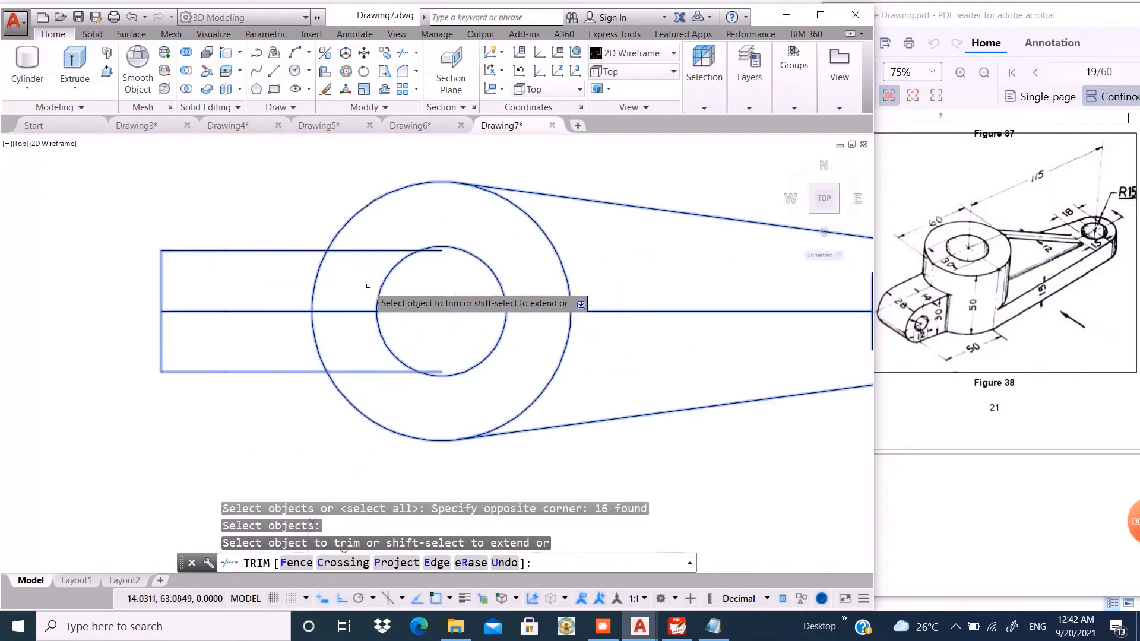
click(356, 249)
click(349, 275)
click(343, 298)
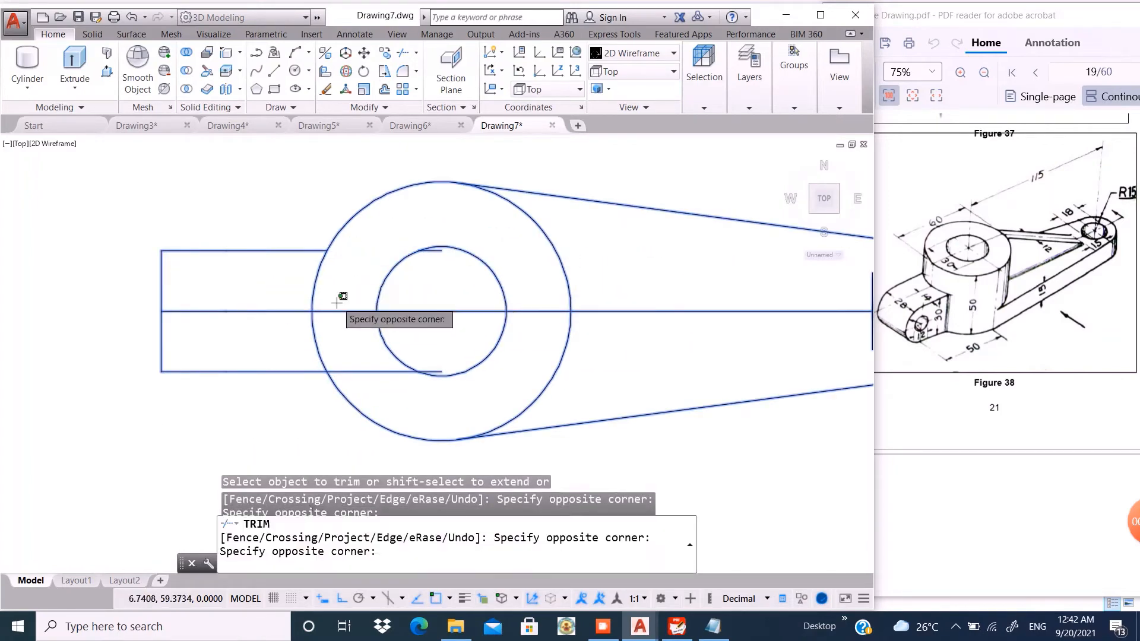
click(327, 323)
click(358, 383)
click(346, 361)
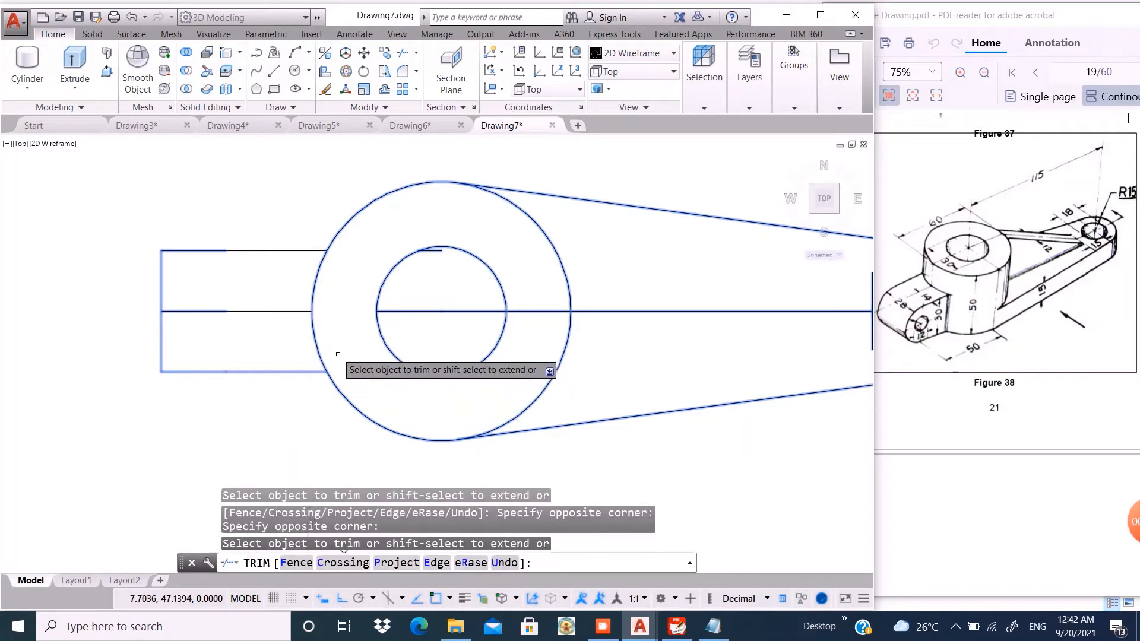
Trim the arm-side centre-line segment between the bore and the large outer circle
scroll(331, 351, down, 2)
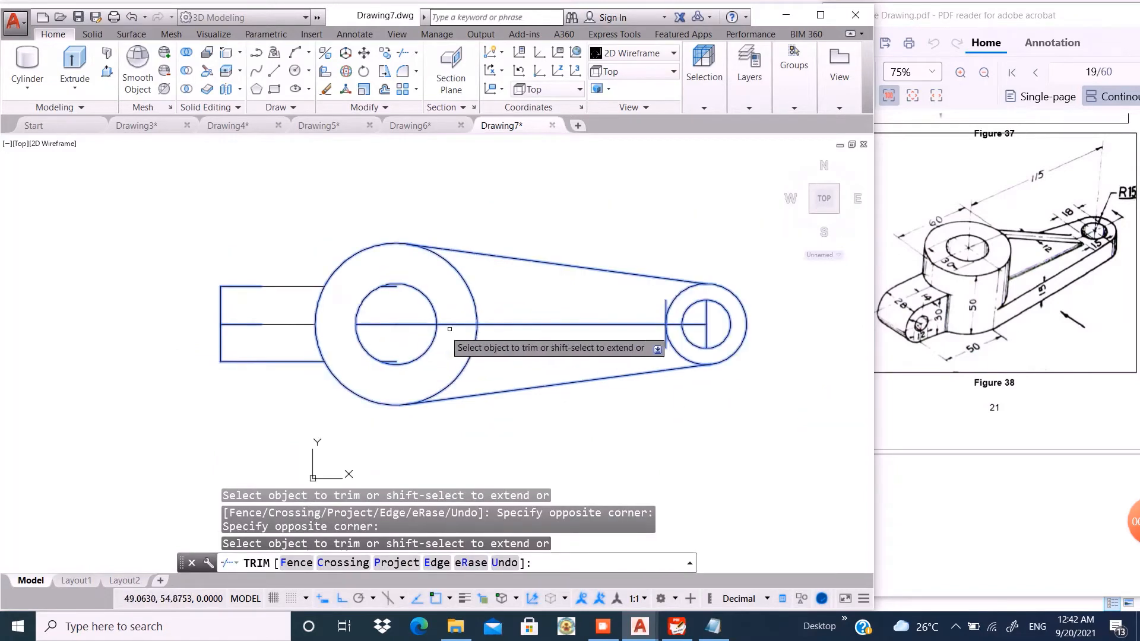
scroll(454, 330, up, 3)
click(483, 296)
click(458, 336)
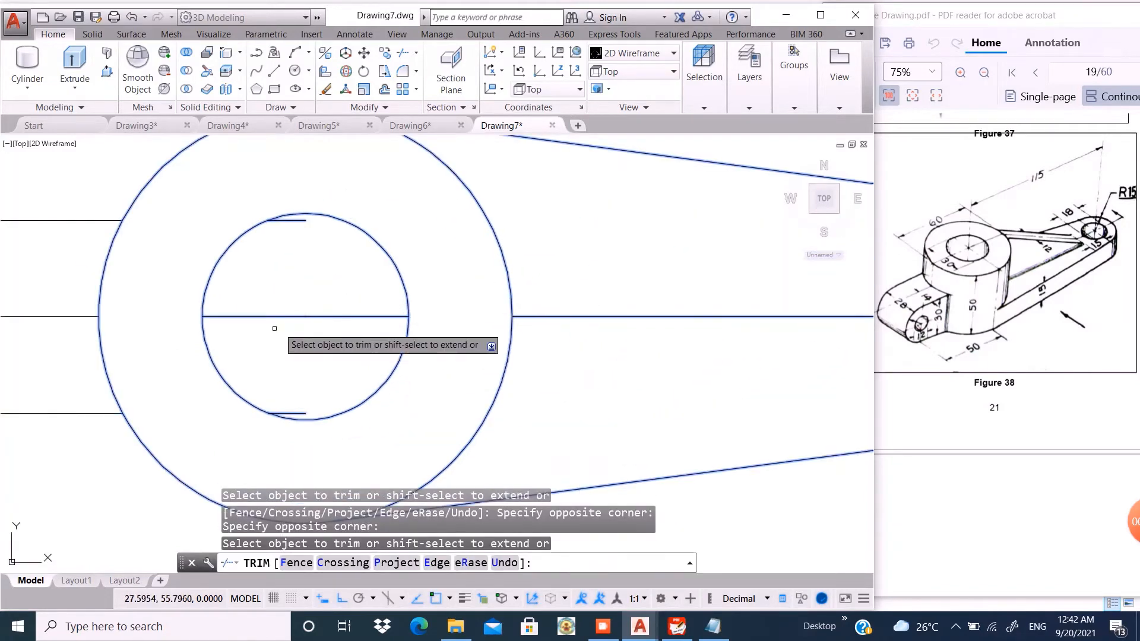
Trim the inner half of the small end's outer circle between the two tangent arm edges
scroll(275, 329, down, 3)
scroll(594, 306, up, 4)
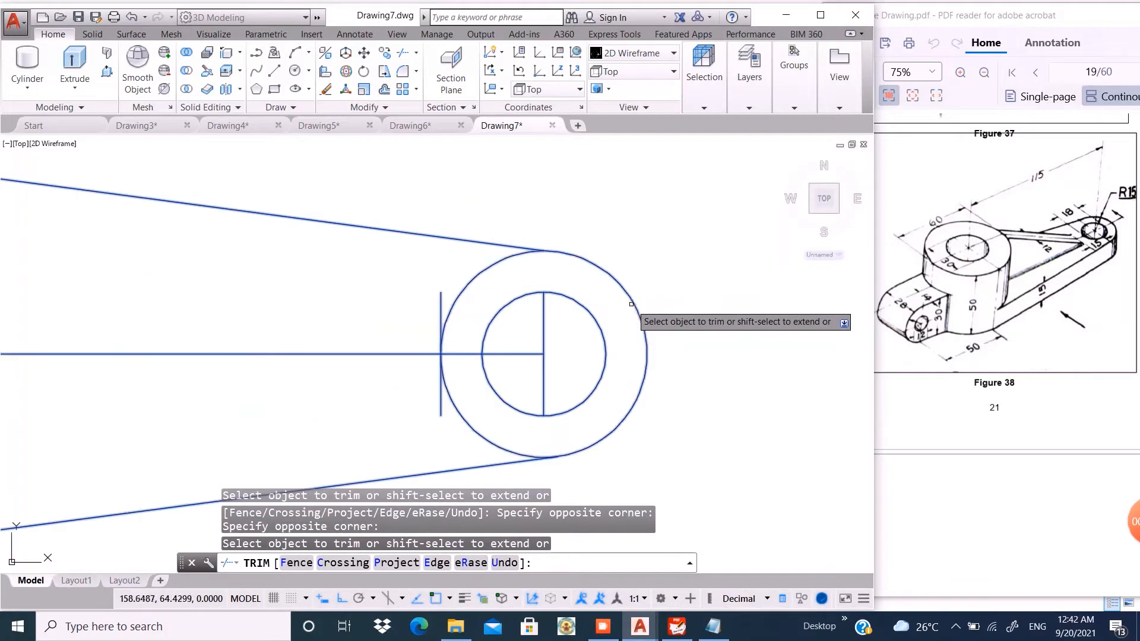
click(479, 273)
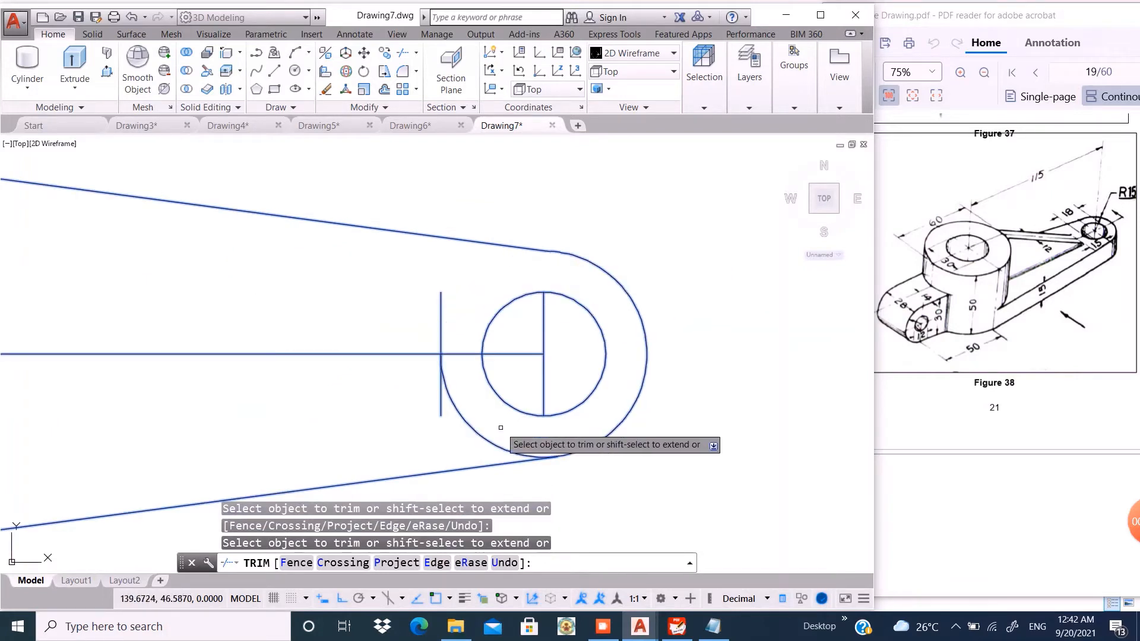
click(499, 449)
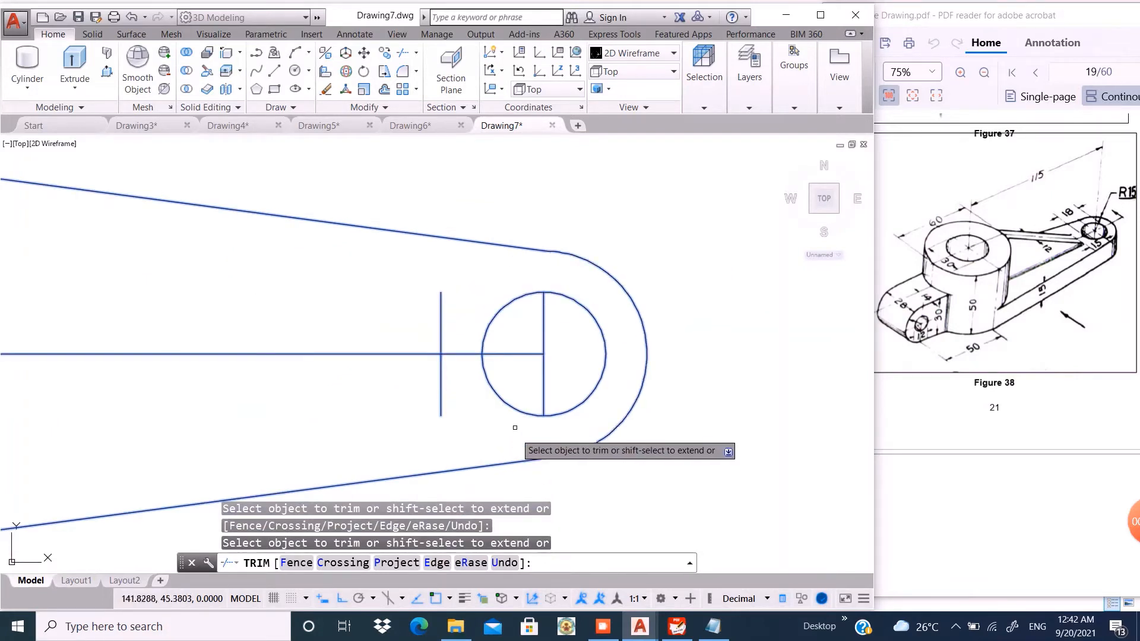
scroll(517, 318, down, 2)
scroll(583, 351, up, 2)
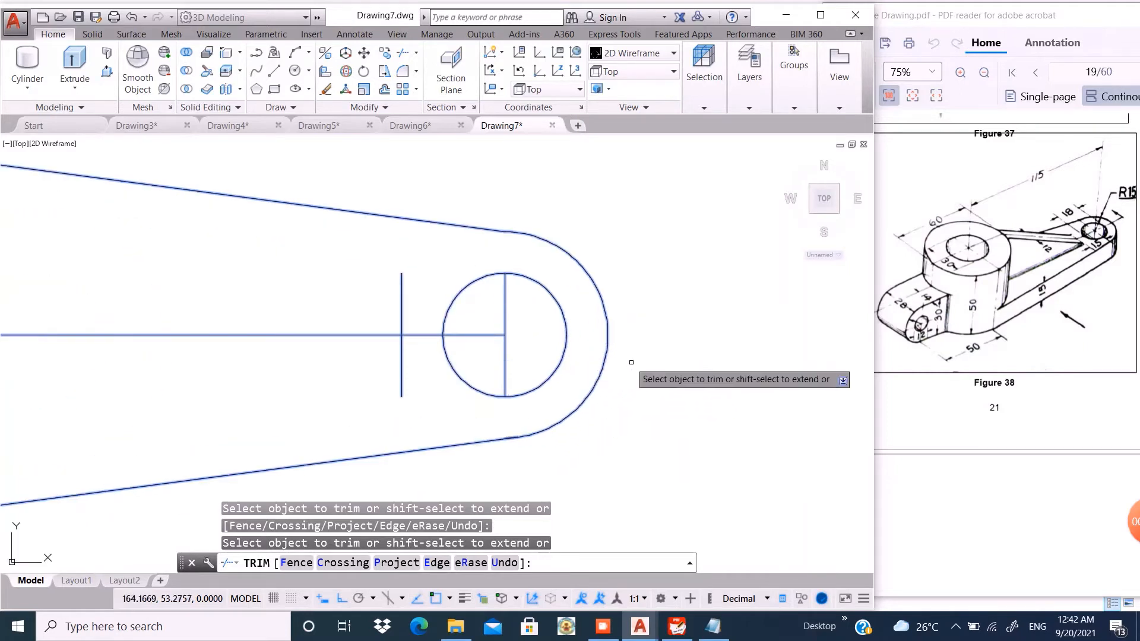
key(Return)
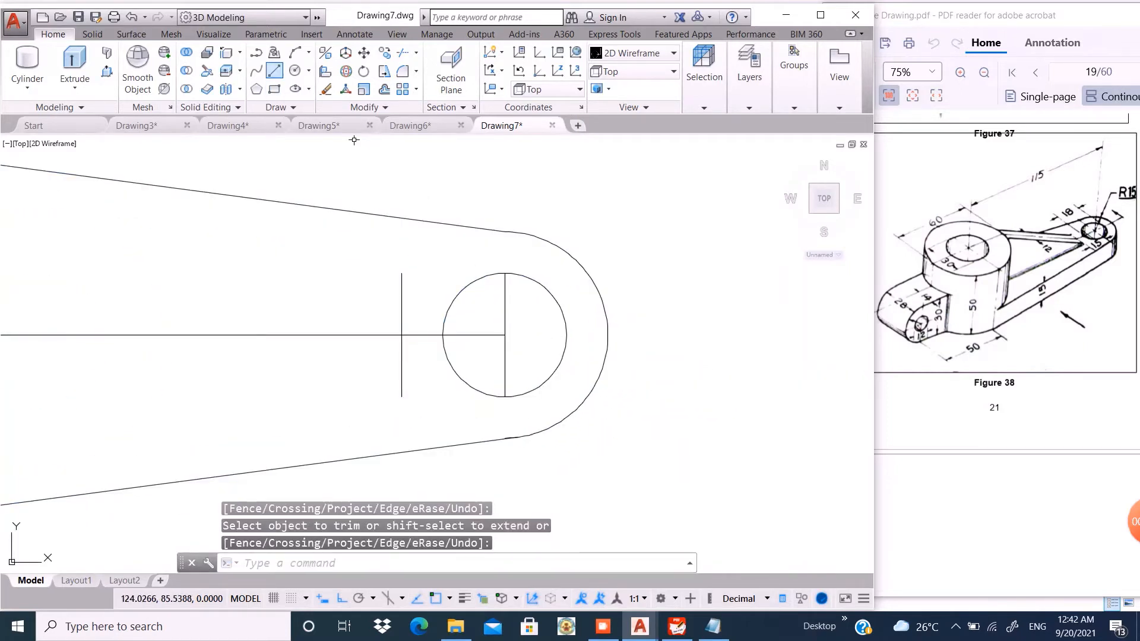
Draw a horizontal line from the small hole's outer quadrant to the rounded arm end
click(567, 336)
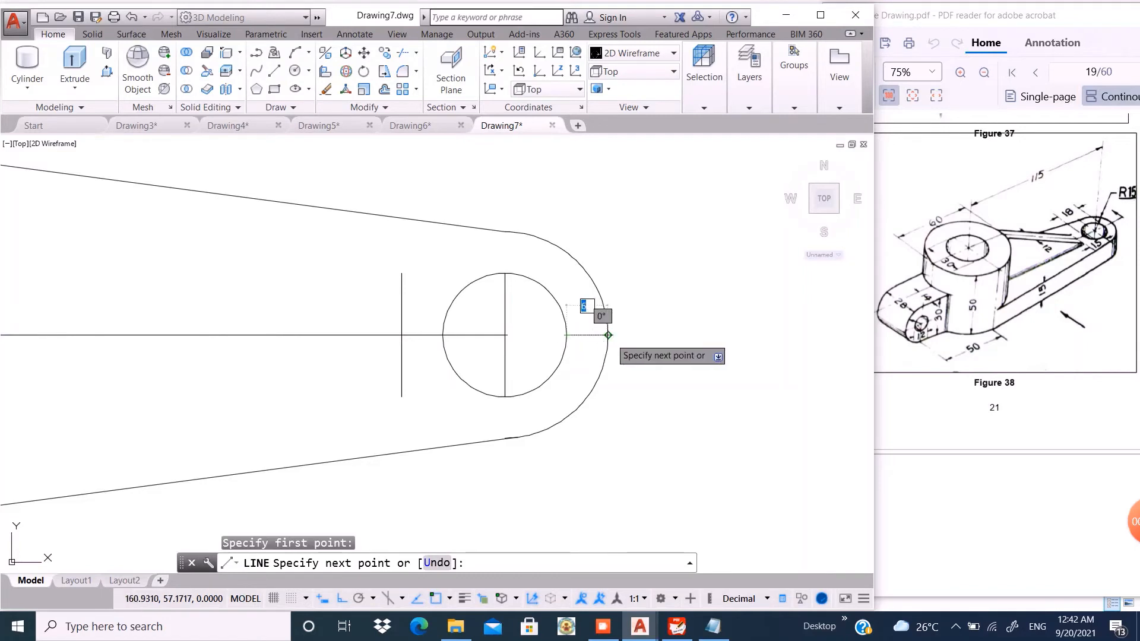
click(608, 335)
key(Return)
Erase the vertical line across the small hole
click(525, 316)
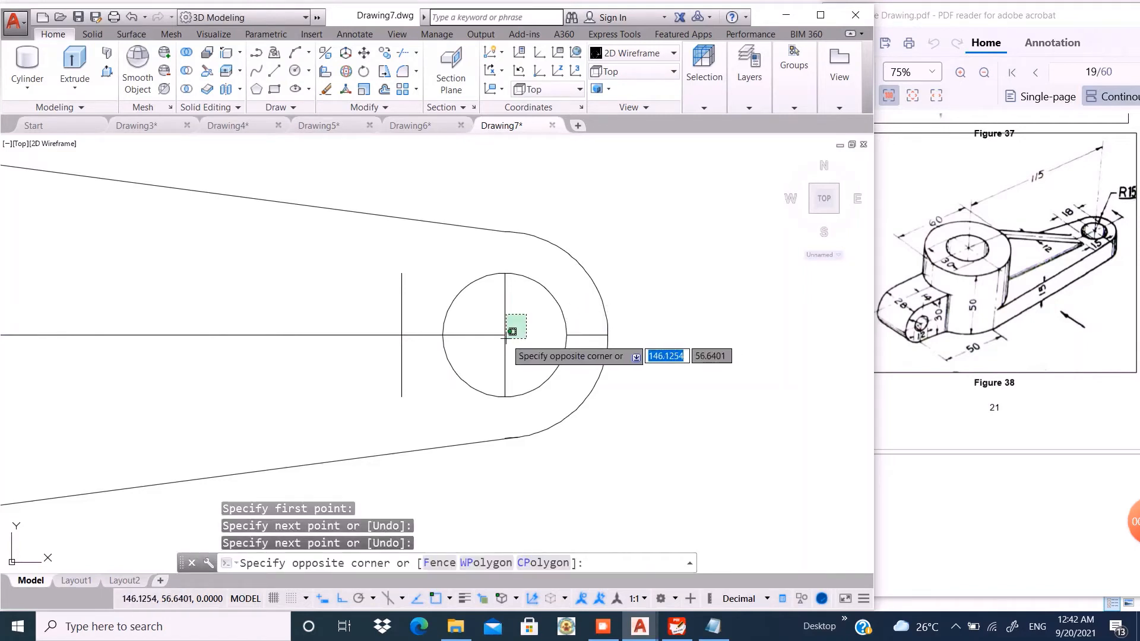
click(502, 342)
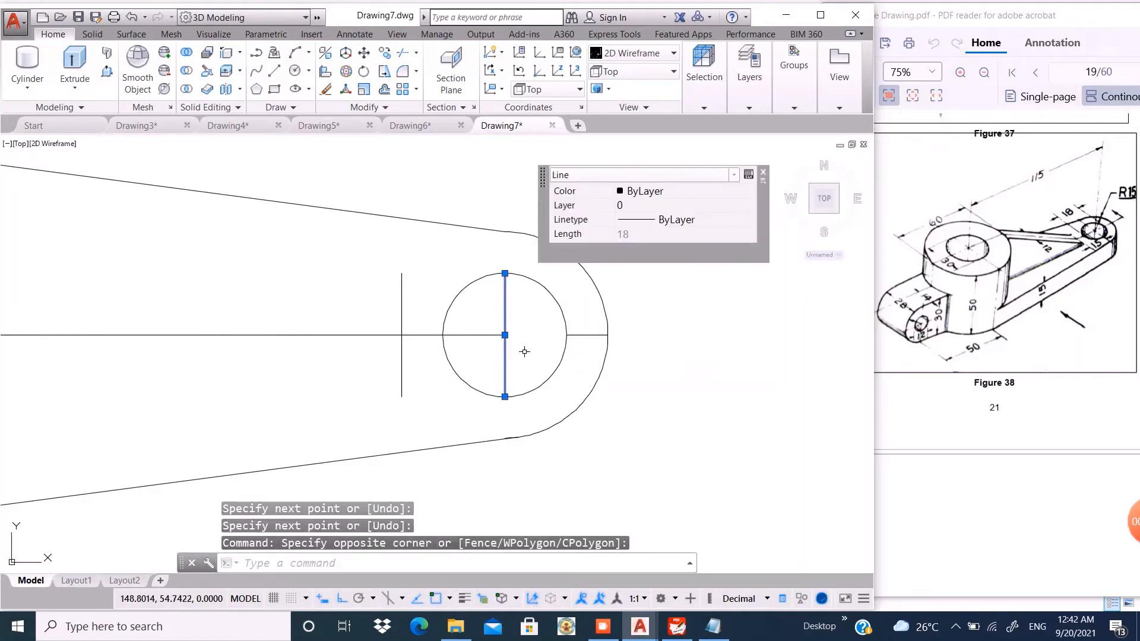
text(e)
key(Return)
scroll(524, 351, down, 4)
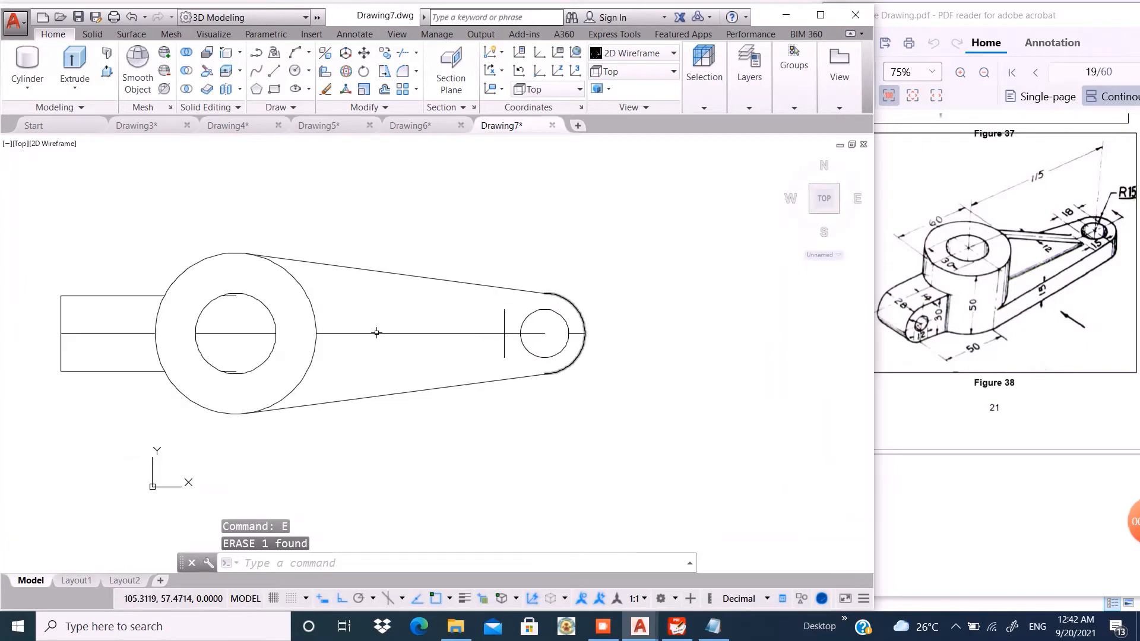
Erase the leftover lug-edge and centre-line pieces inside the large bore
scroll(236, 313, up, 6)
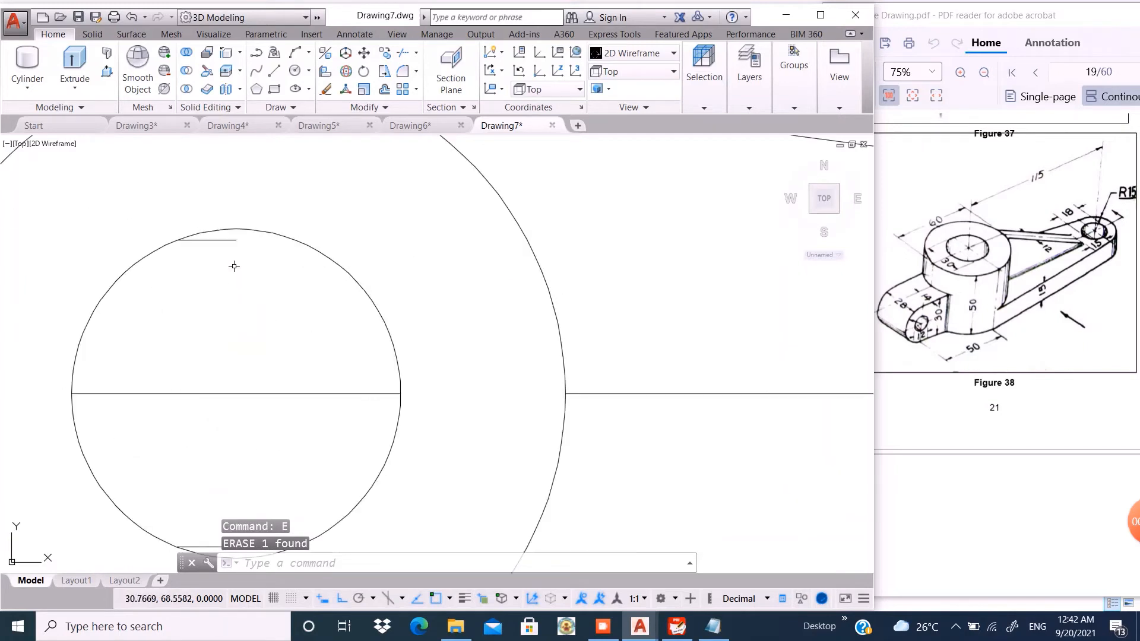
click(236, 237)
scroll(233, 410, down, 4)
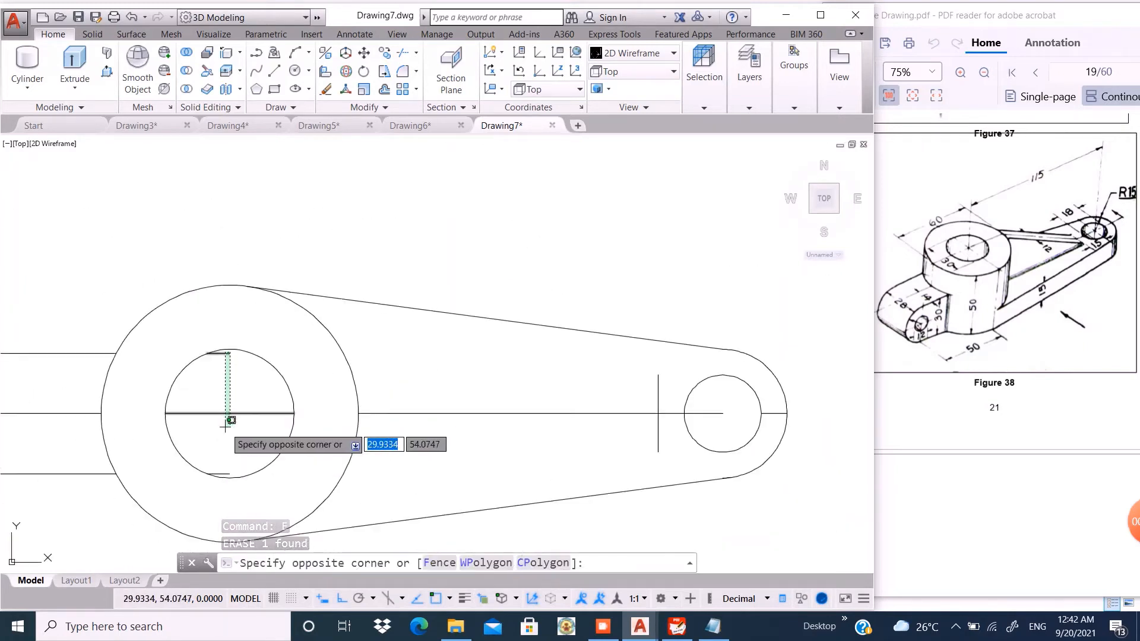
click(224, 471)
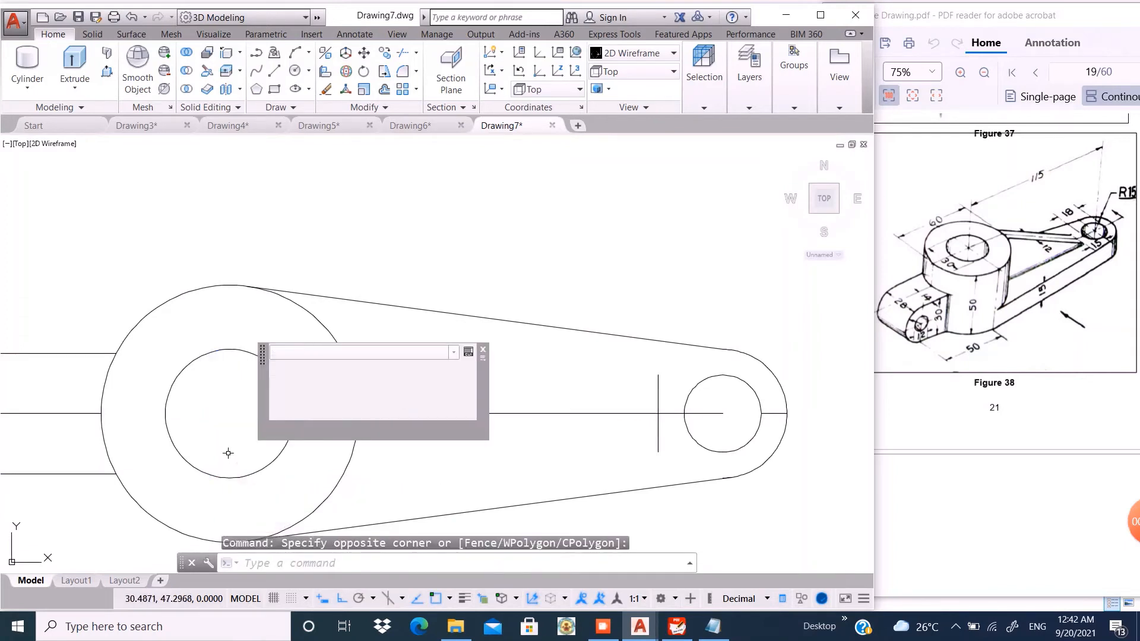
text(E)
key(Return)
scroll(296, 411, down, 2)
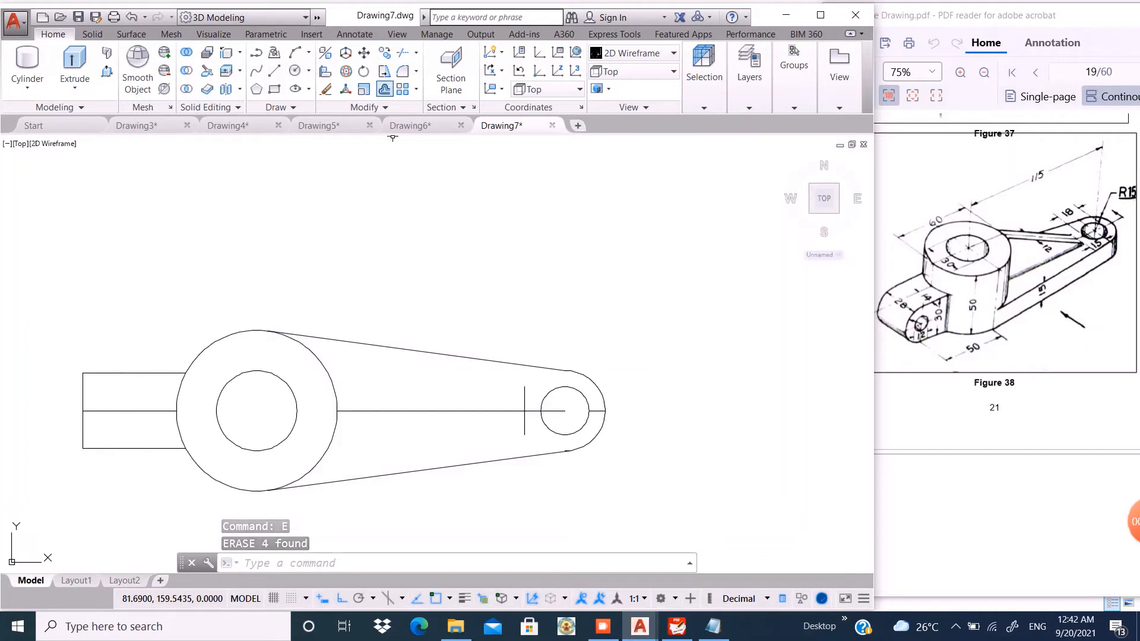
Offset the arm's centre line by 6 units to both sides to form the rib edges
text(O)
key(Return)
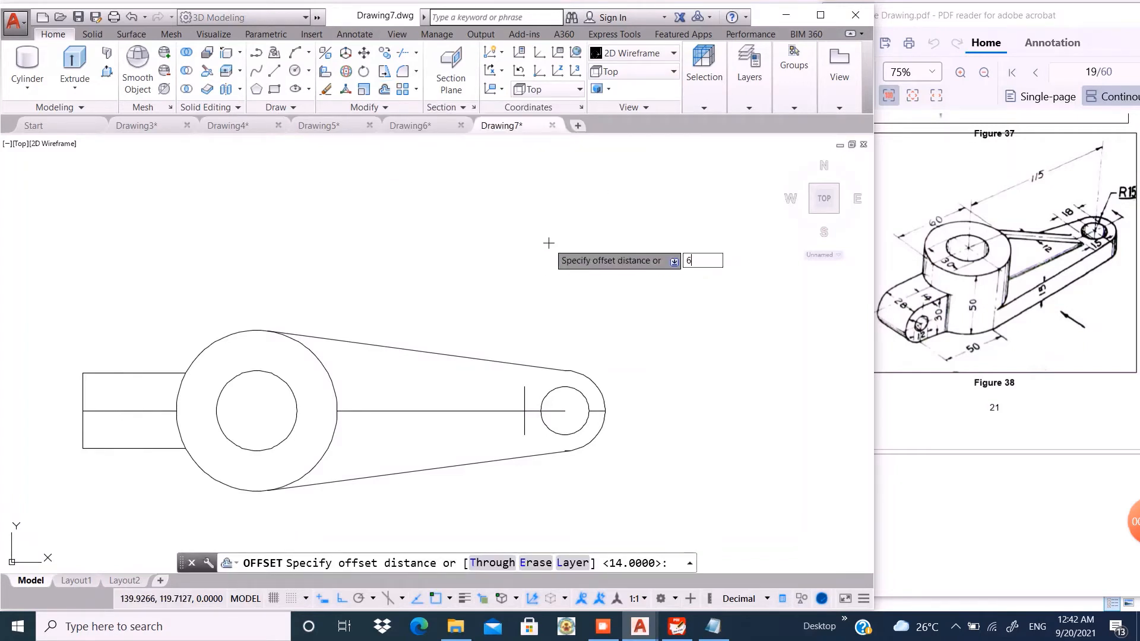
key(Return)
click(407, 411)
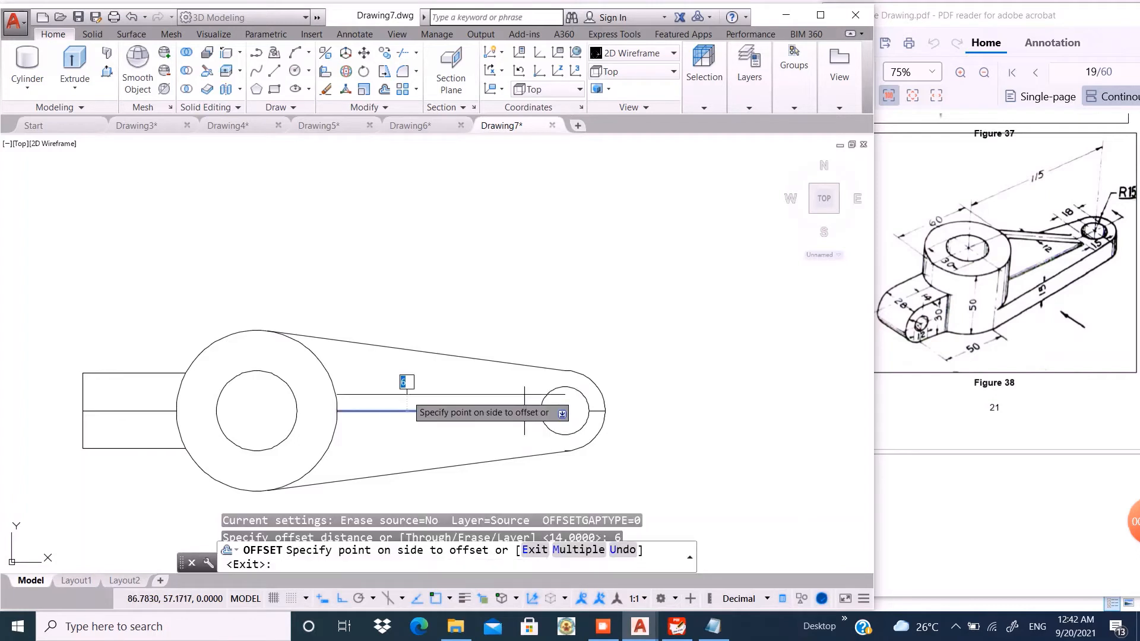
click(407, 394)
click(404, 410)
click(404, 438)
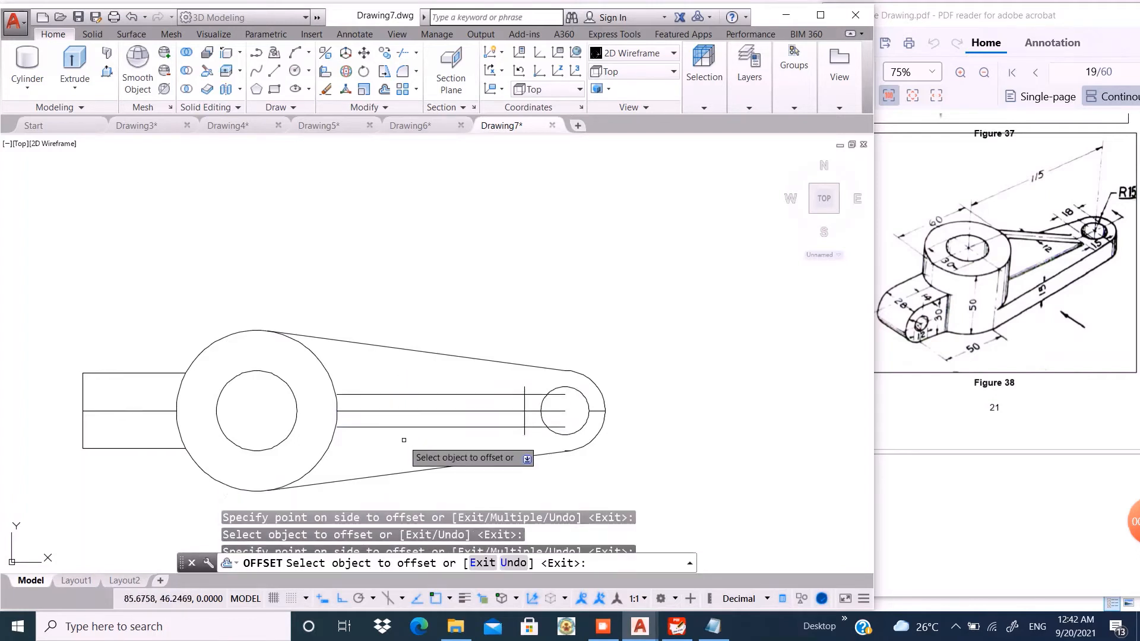
right_click(443, 299)
click(463, 307)
Extend the arm's centre line and both offset rib lines toward the large outer circle, using that circle as the boundary
scroll(511, 262, down, 2)
scroll(432, 351, up, 8)
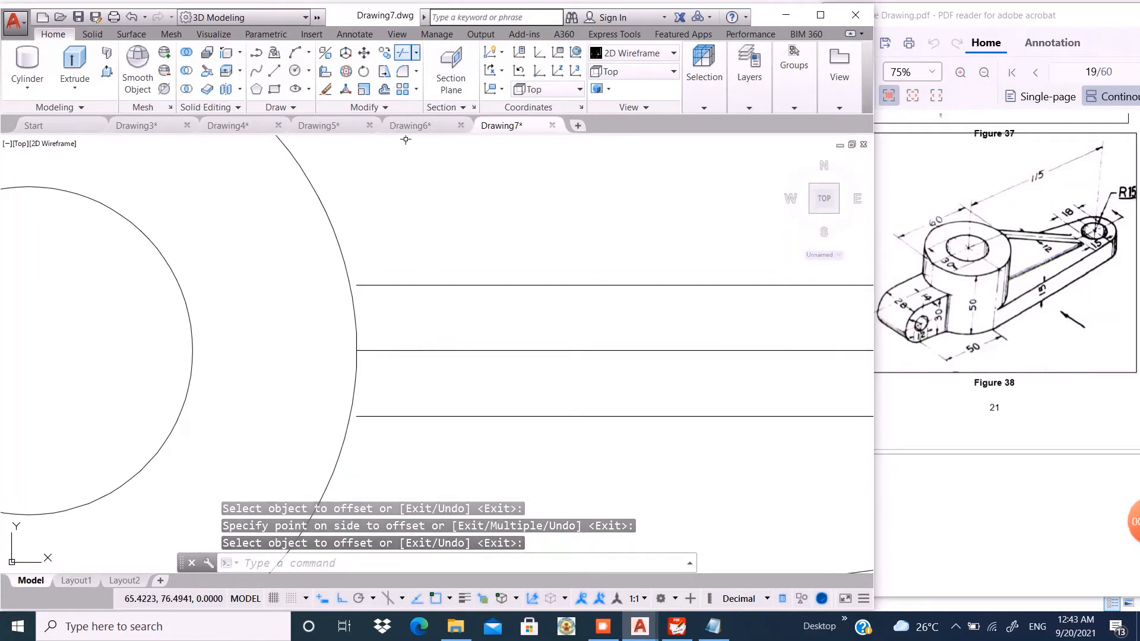
click(348, 194)
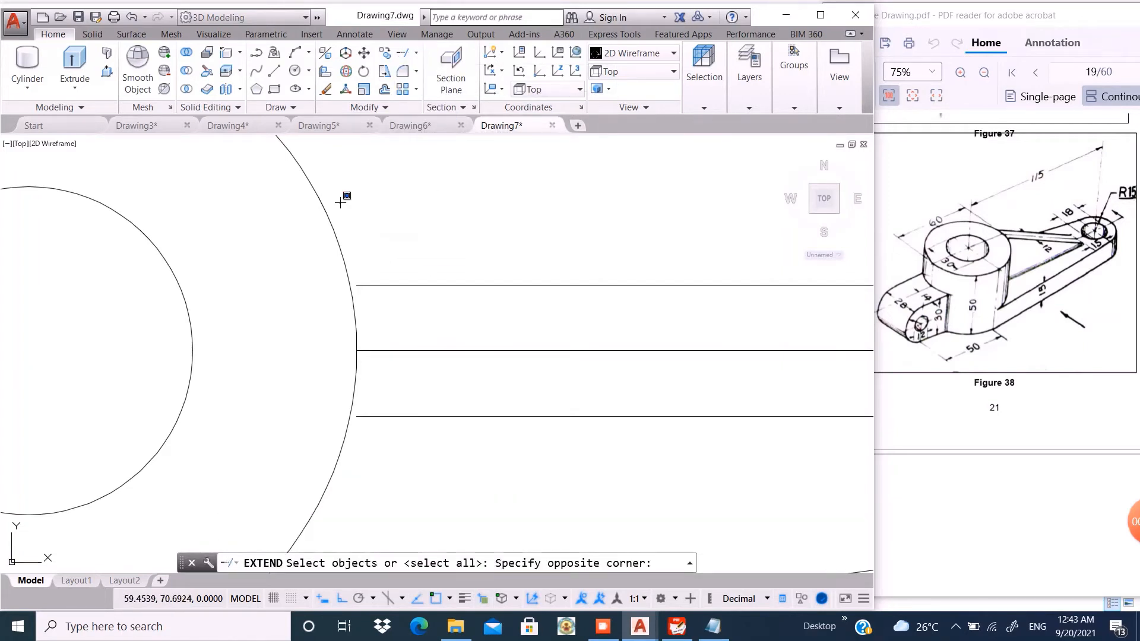
click(271, 248)
right_click(410, 239)
click(504, 218)
click(398, 461)
key(Return)
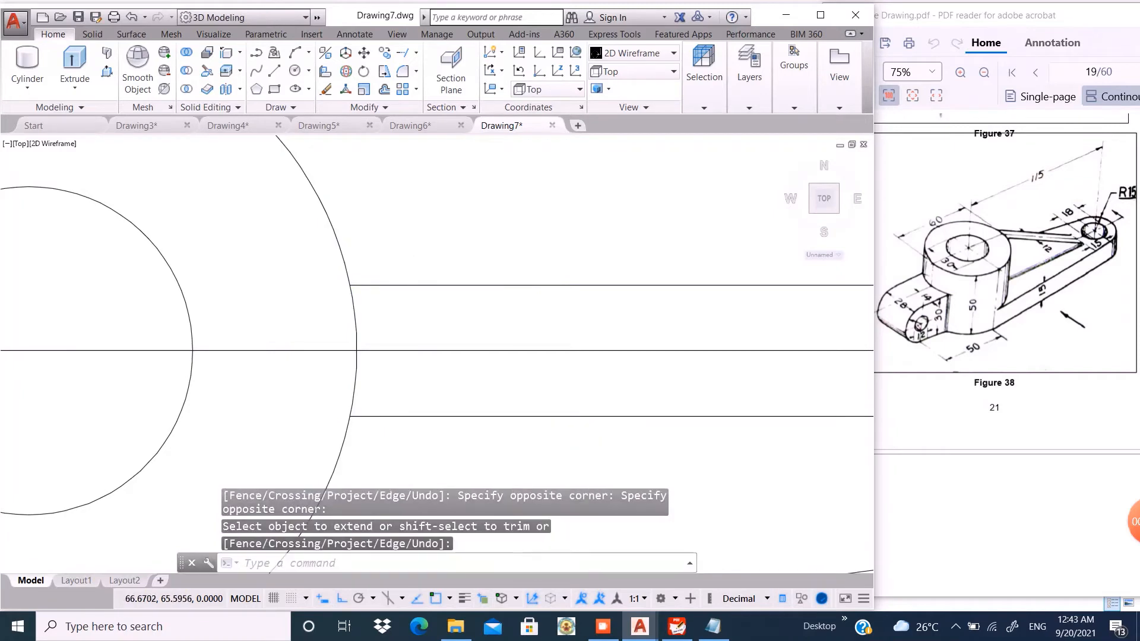
scroll(422, 258, down, 2)
right_click(443, 241)
click(450, 248)
key(Escape)
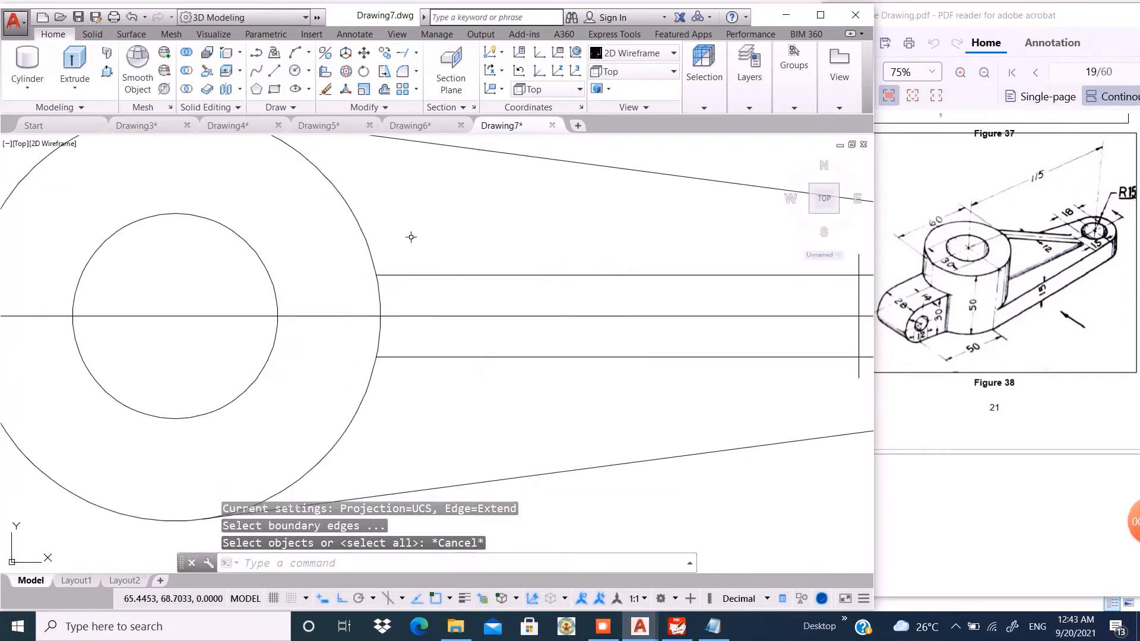
Trim the large outer circle's arc between the two rib lines and the centre-line piece between that circle and the bore
scroll(410, 238, down, 4)
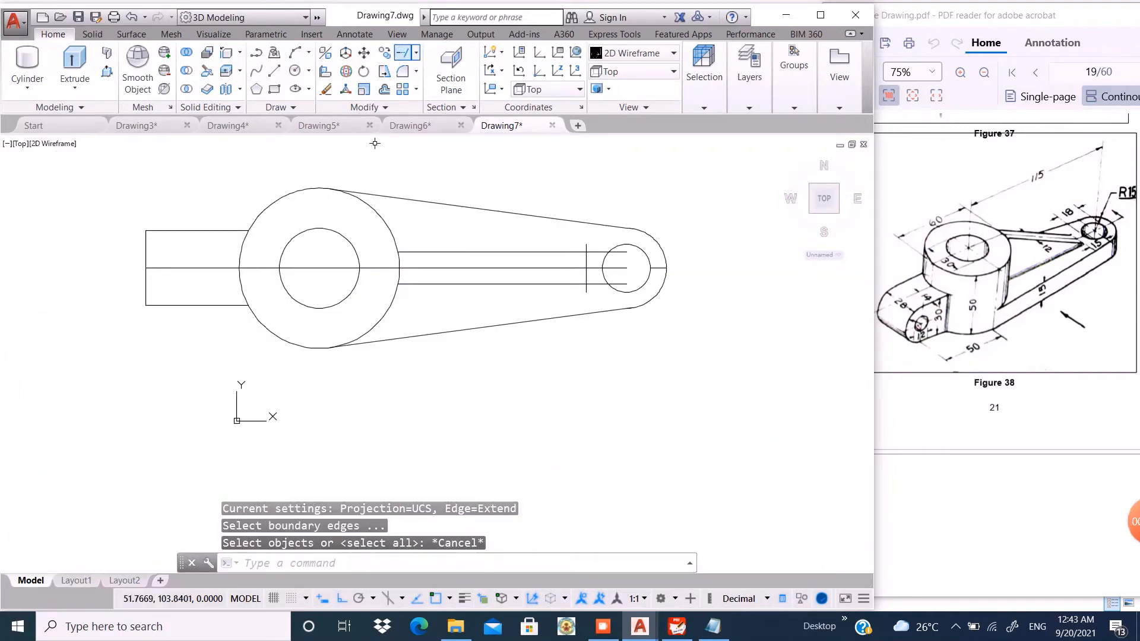
click(403, 53)
click(416, 53)
click(428, 76)
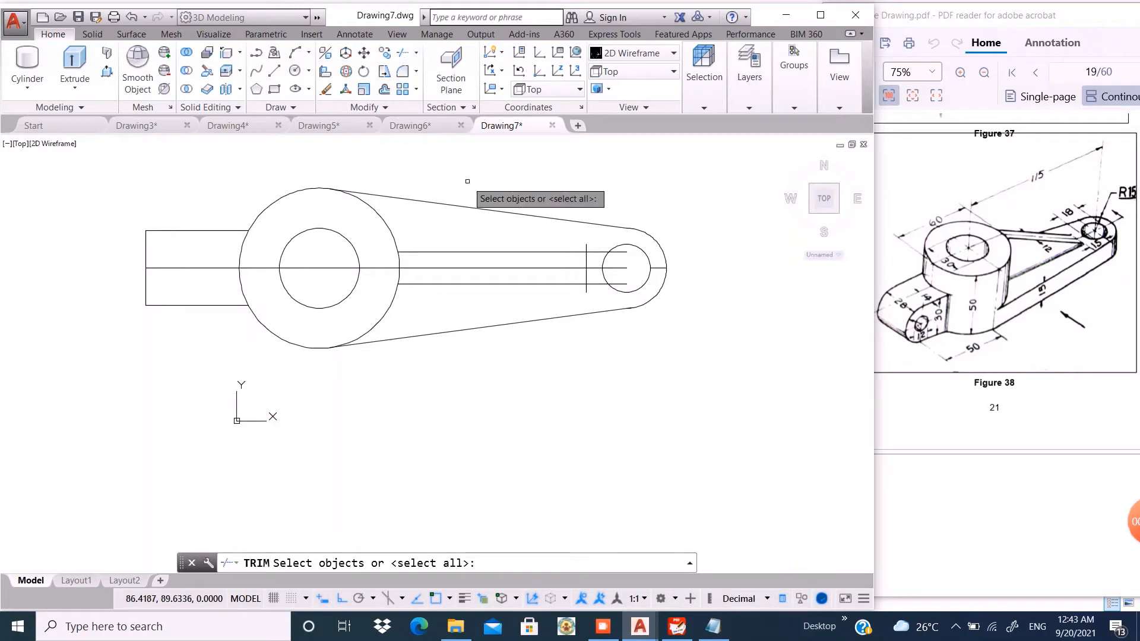
click(702, 164)
click(95, 385)
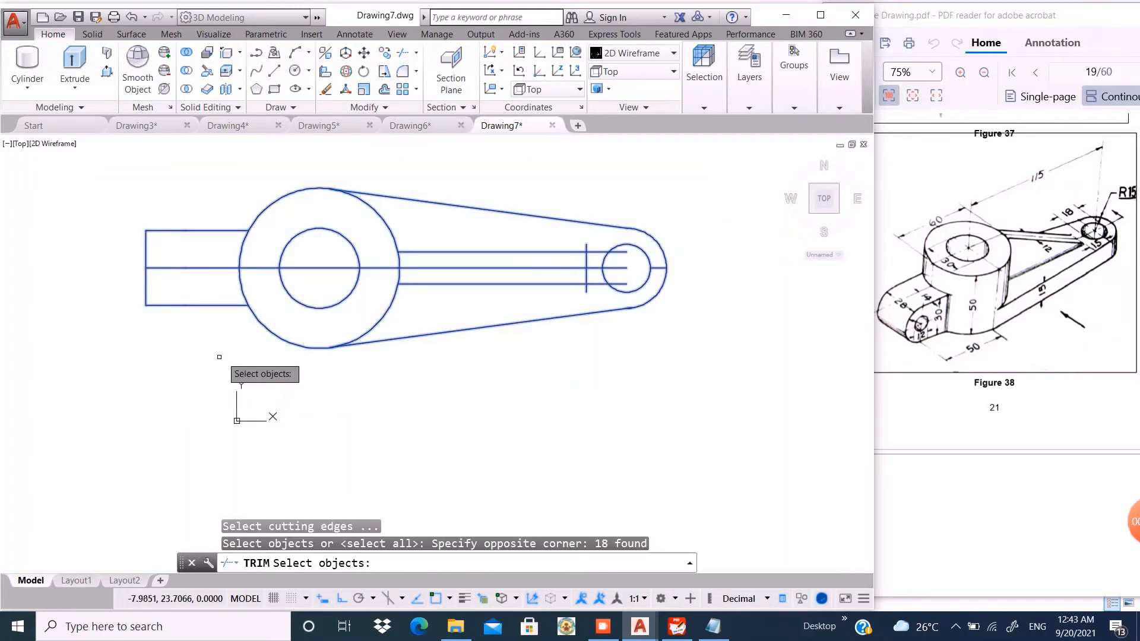
key(Return)
scroll(375, 279, up, 2)
click(449, 227)
click(418, 232)
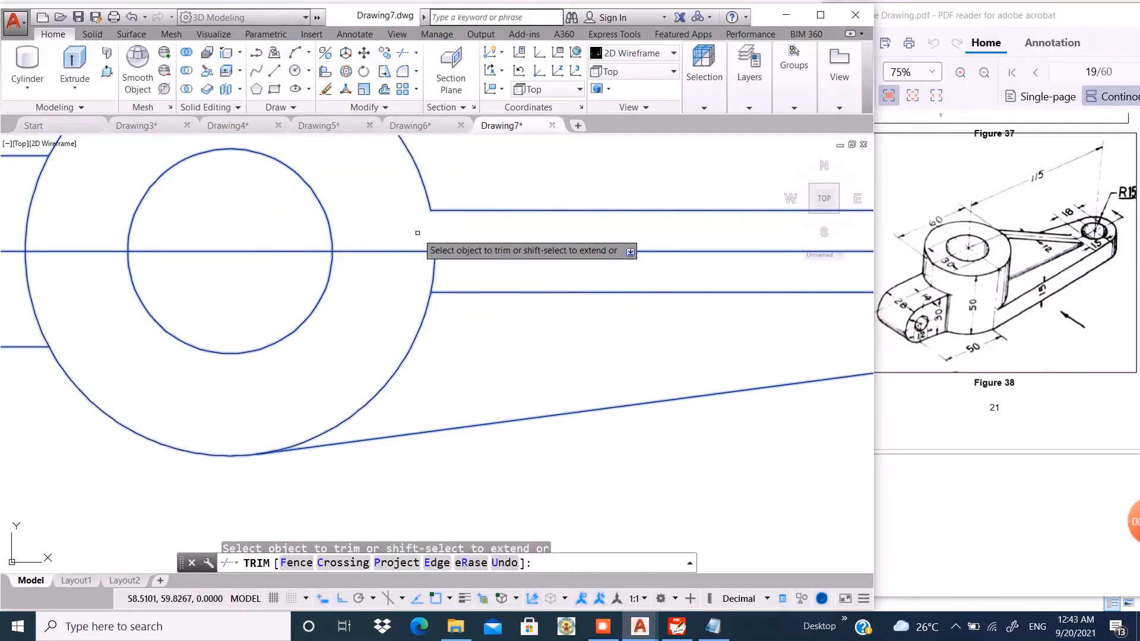
click(421, 246)
click(439, 262)
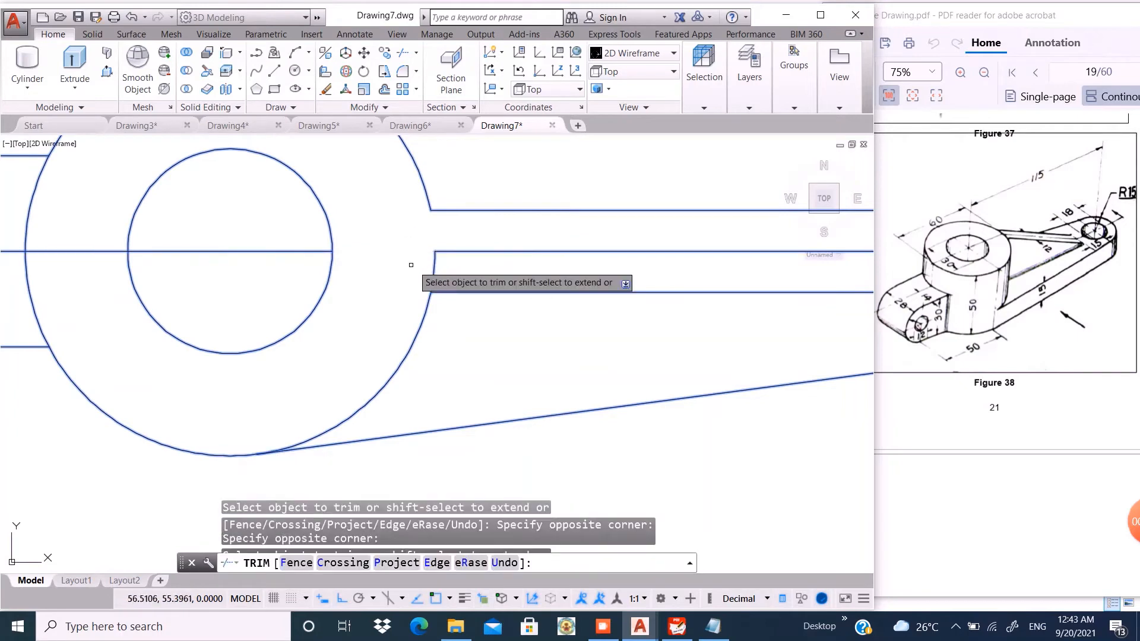
click(451, 265)
click(413, 273)
Trim the overhanging ends where the two rib lines cross the rib's end line near the small hole, squaring both corners
scroll(382, 267, down, 3)
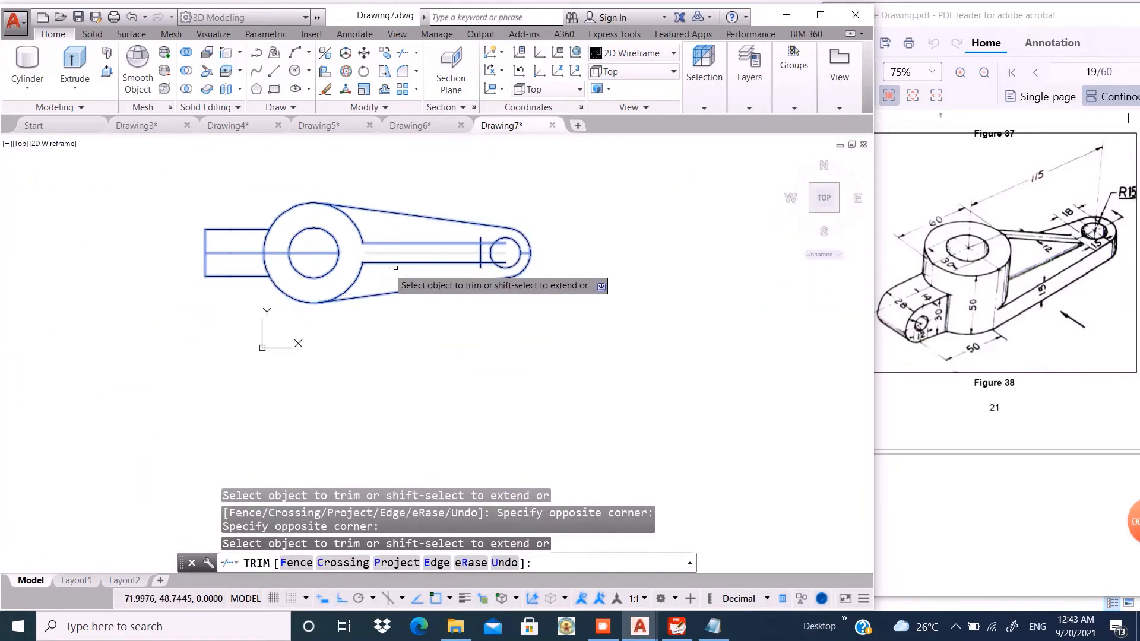
scroll(489, 255, up, 3)
click(478, 174)
click(484, 330)
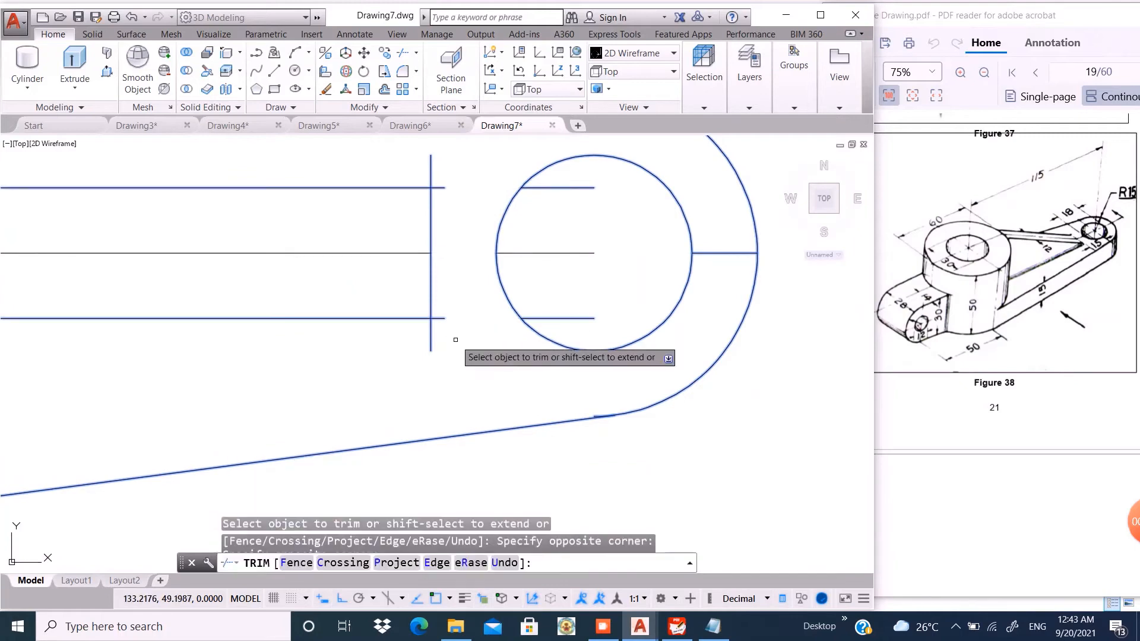
click(433, 326)
click(441, 317)
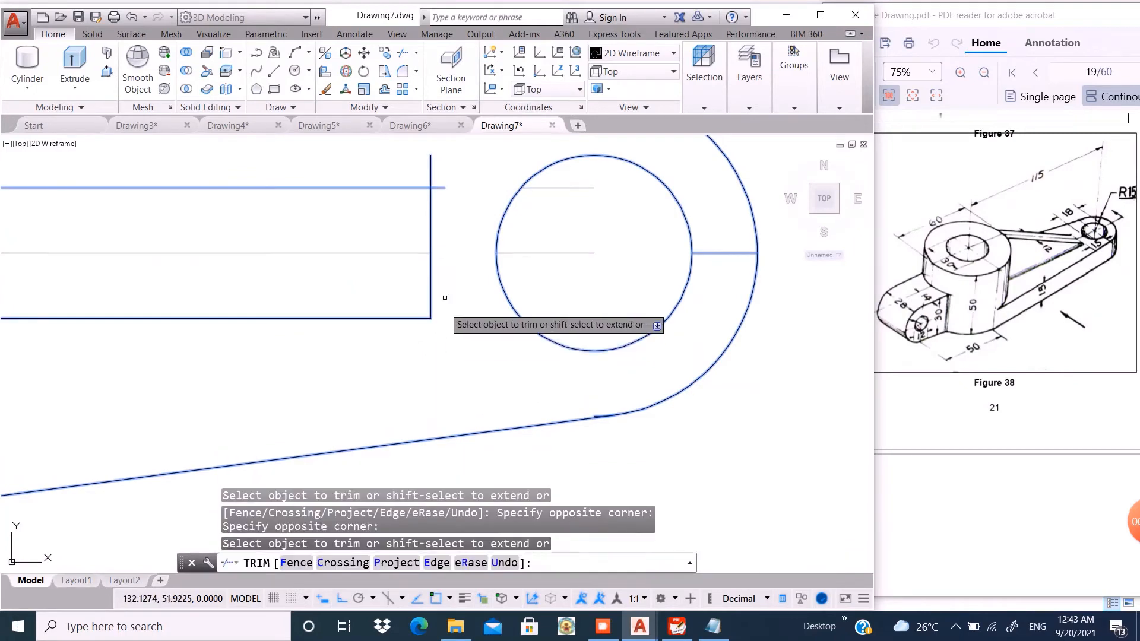
click(451, 176)
click(443, 193)
click(426, 168)
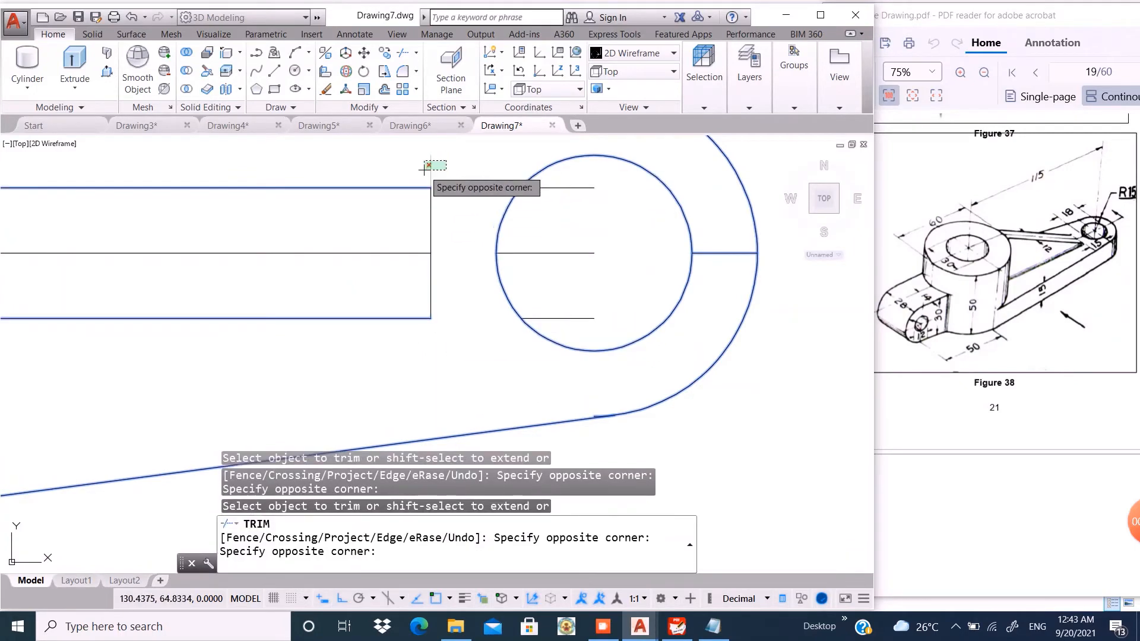
click(430, 178)
right_click(428, 173)
click(459, 179)
Erase the three leftover line pieces inside the small hole and the centre line running through the rib
scroll(568, 254, down, 3)
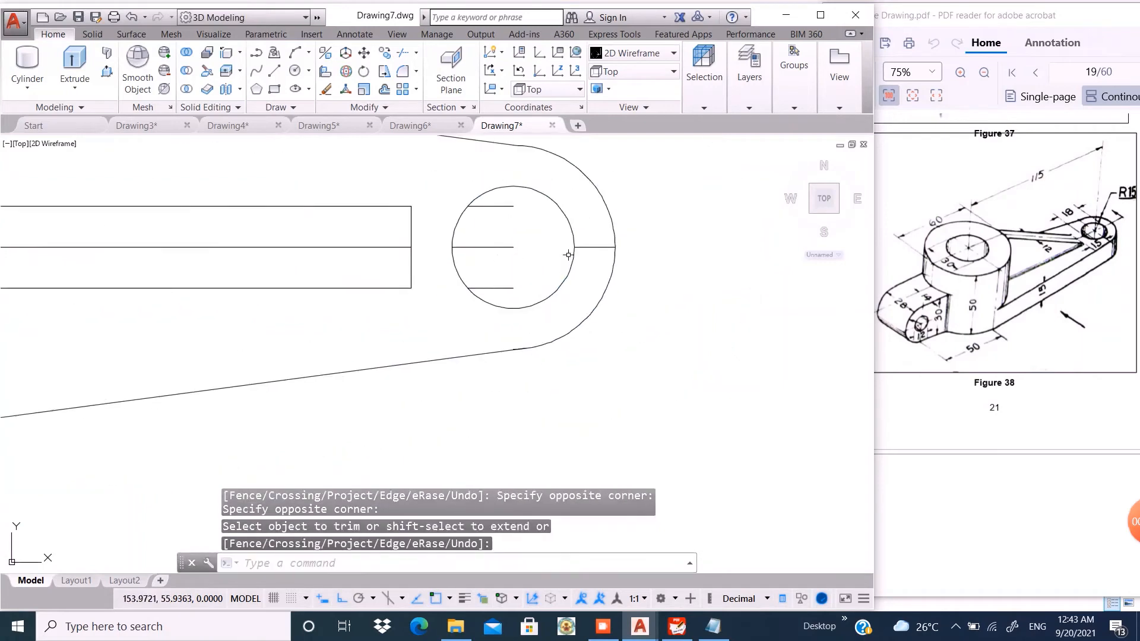
click(522, 203)
click(421, 283)
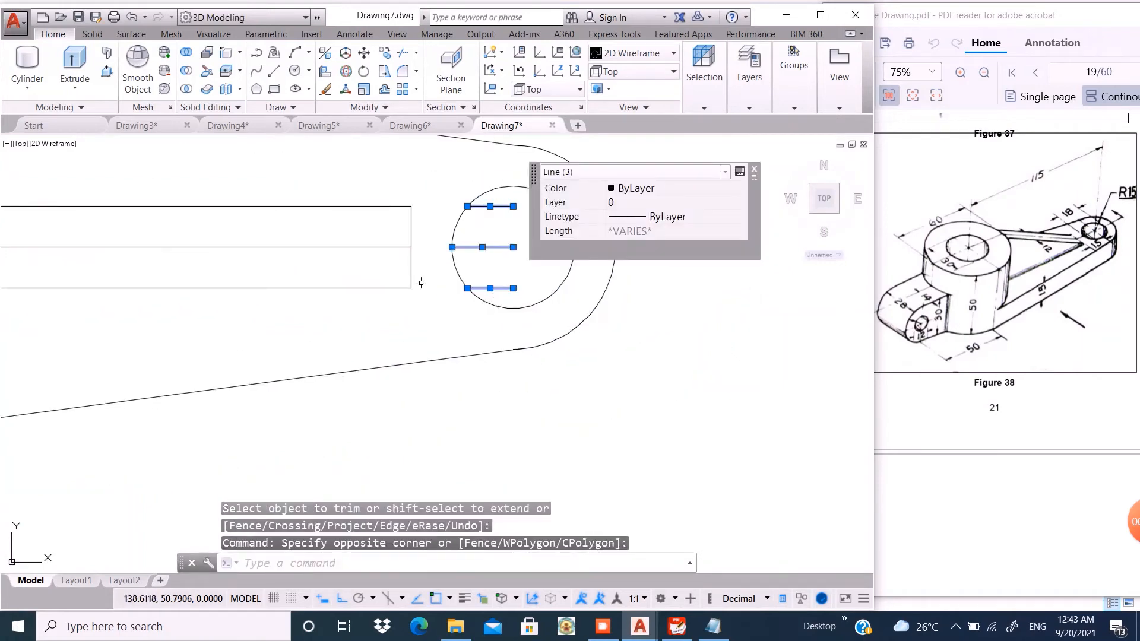
click(354, 238)
click(327, 260)
text(e)
key(Return)
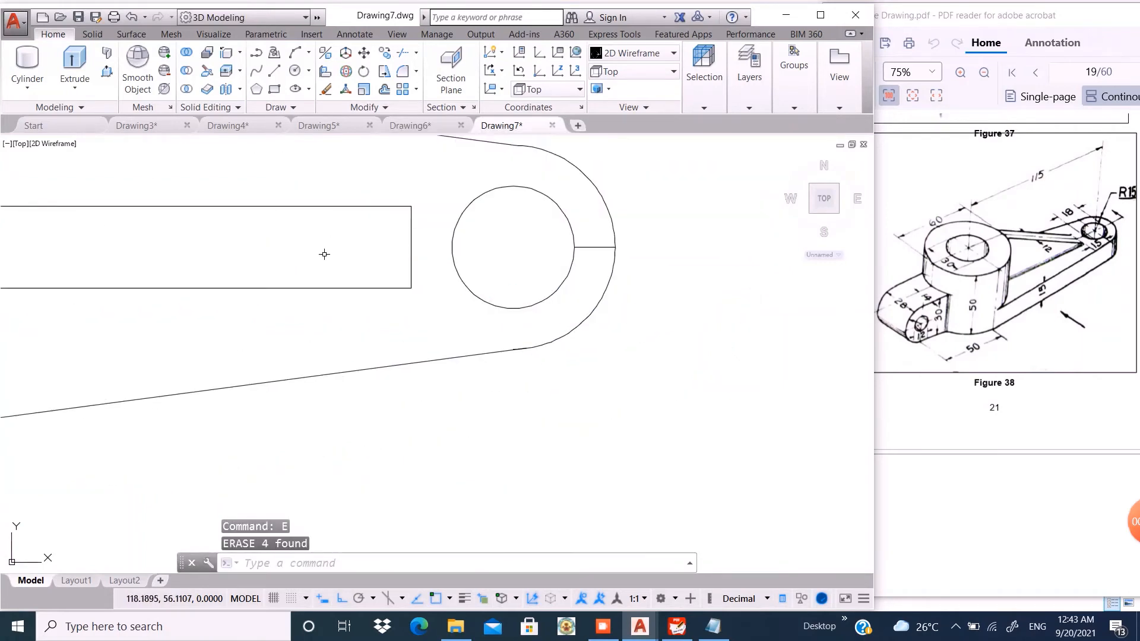
Erase the remaining centre-line pieces across the large bore, the boss and the lug
scroll(484, 268, down, 4)
click(193, 246)
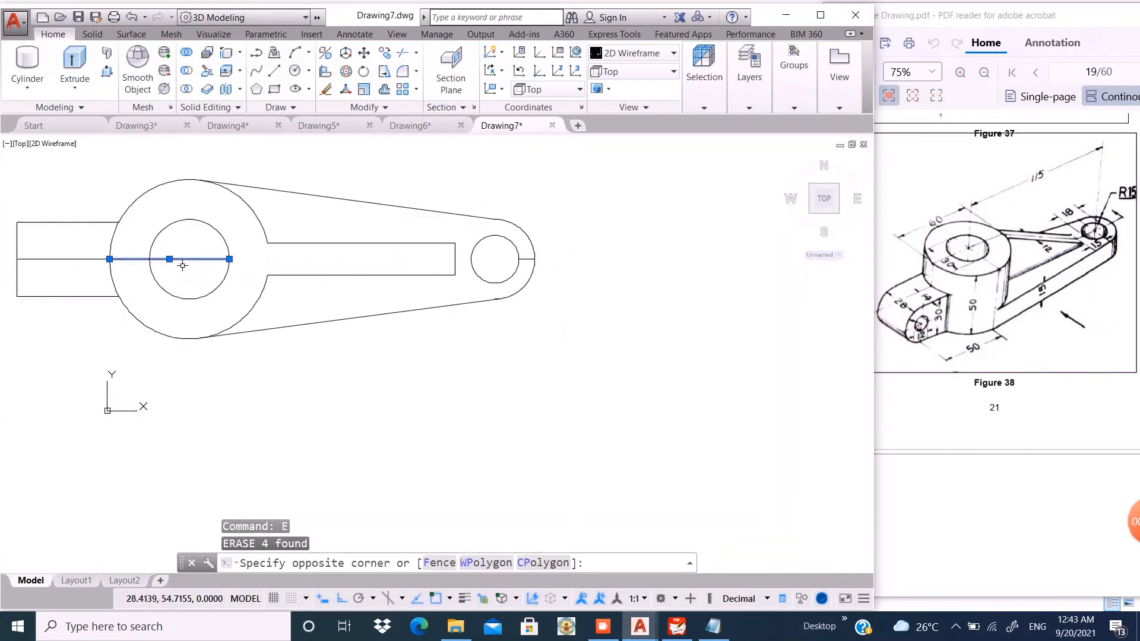
click(190, 265)
click(107, 240)
click(40, 270)
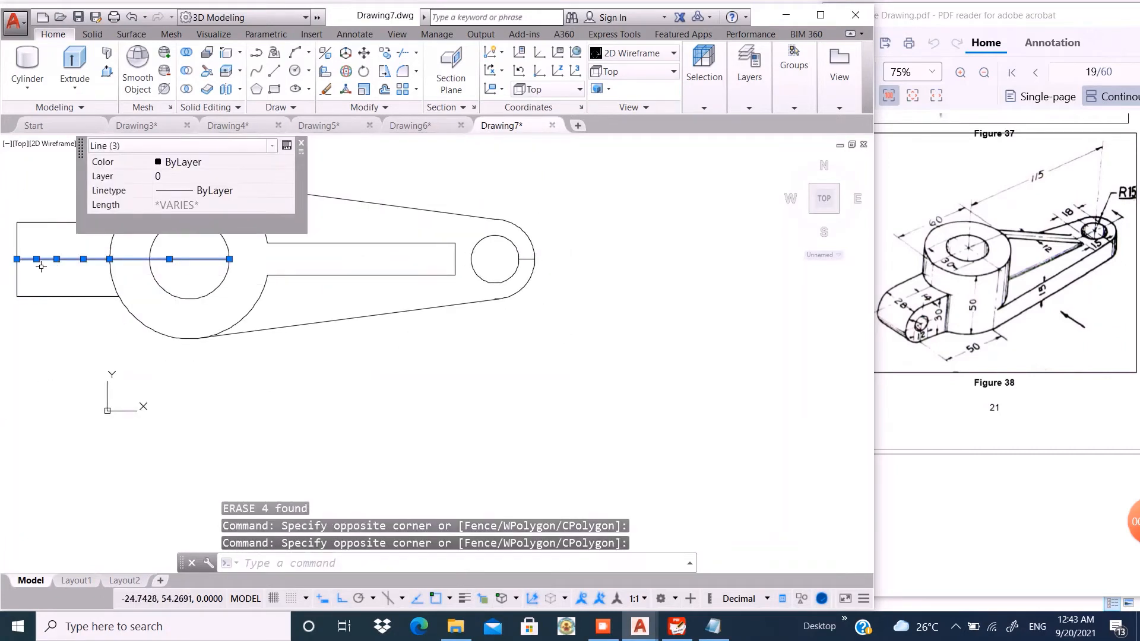
text(e)
key(Return)
Select the whole top-view outline and apply Join to its lines and arcs
scroll(422, 304, down, 2)
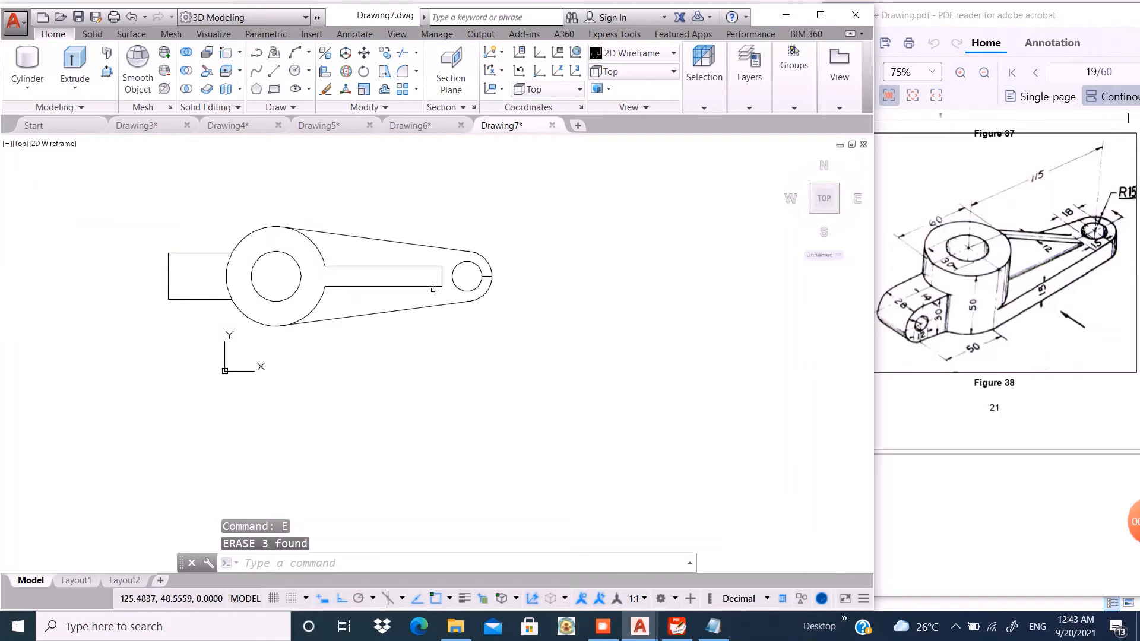
scroll(432, 290, up, 2)
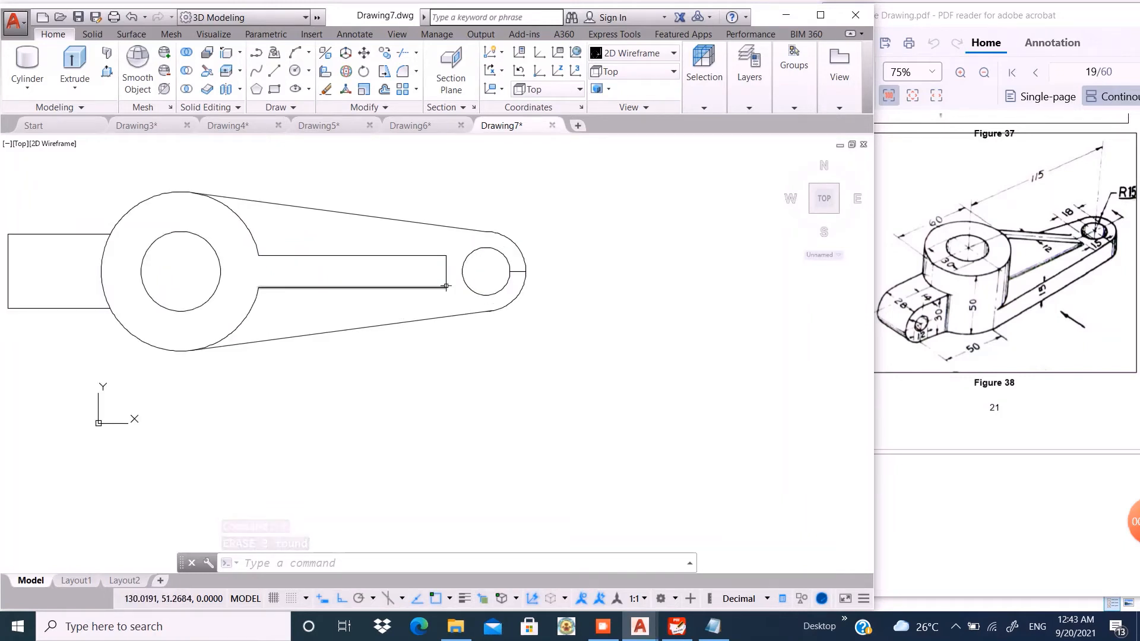
scroll(502, 264, down, 1)
scroll(352, 264, up, 2)
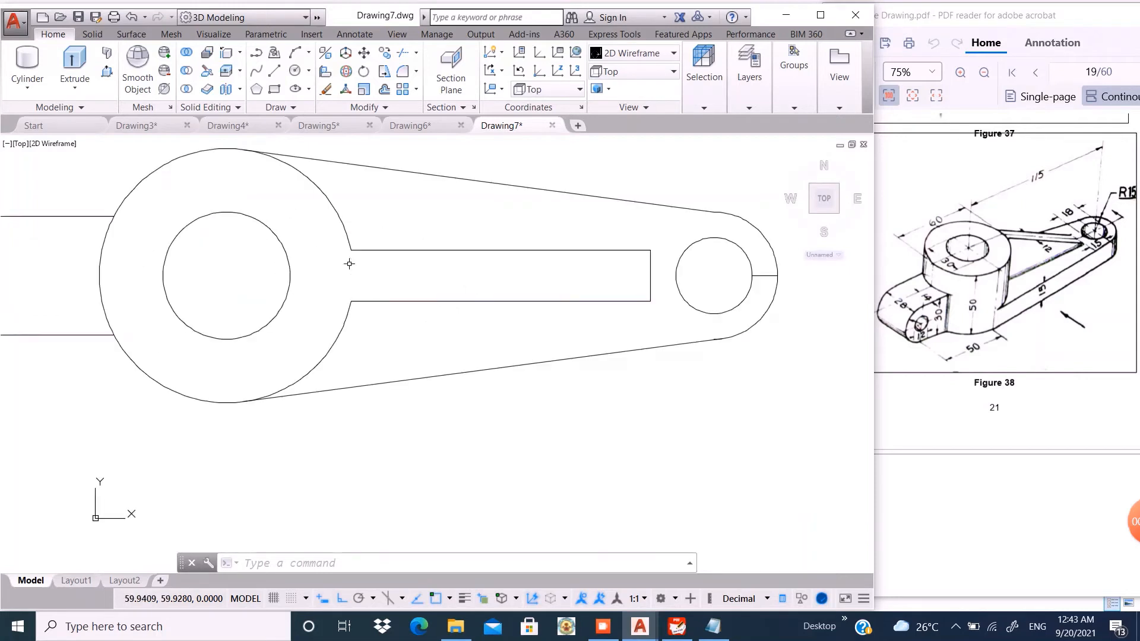
scroll(397, 260, down, 2)
click(594, 201)
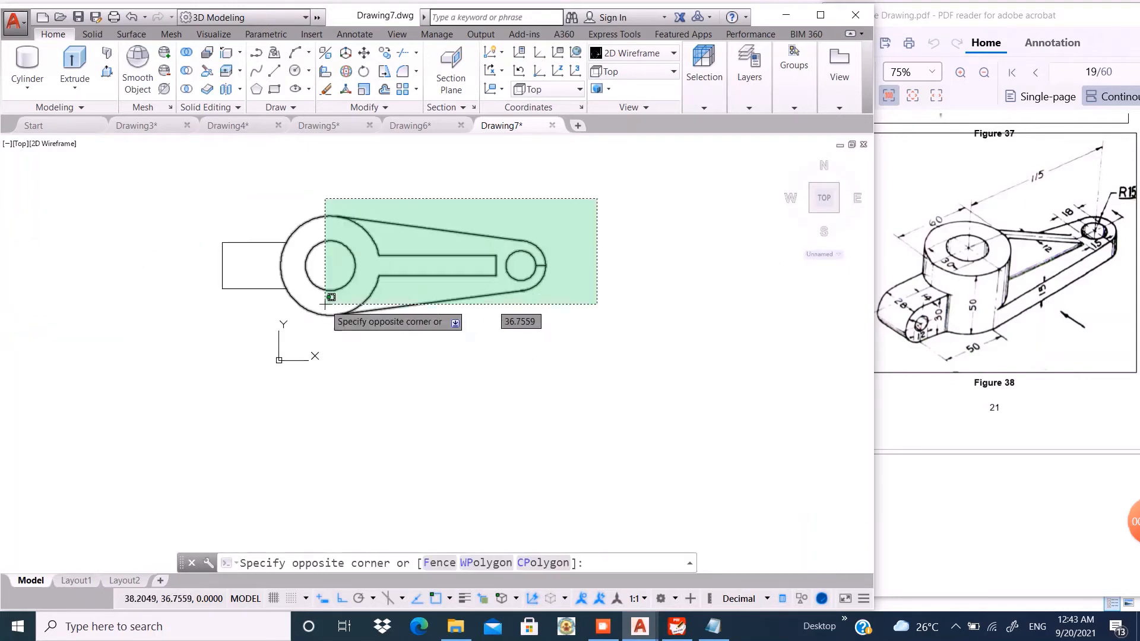
click(205, 326)
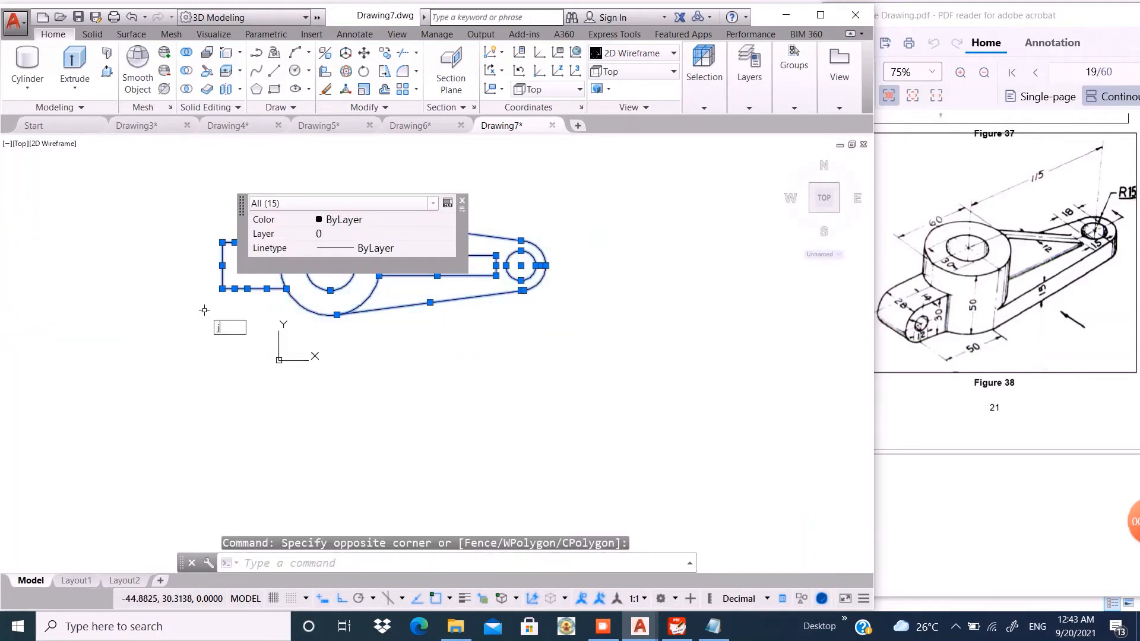
key(Return)
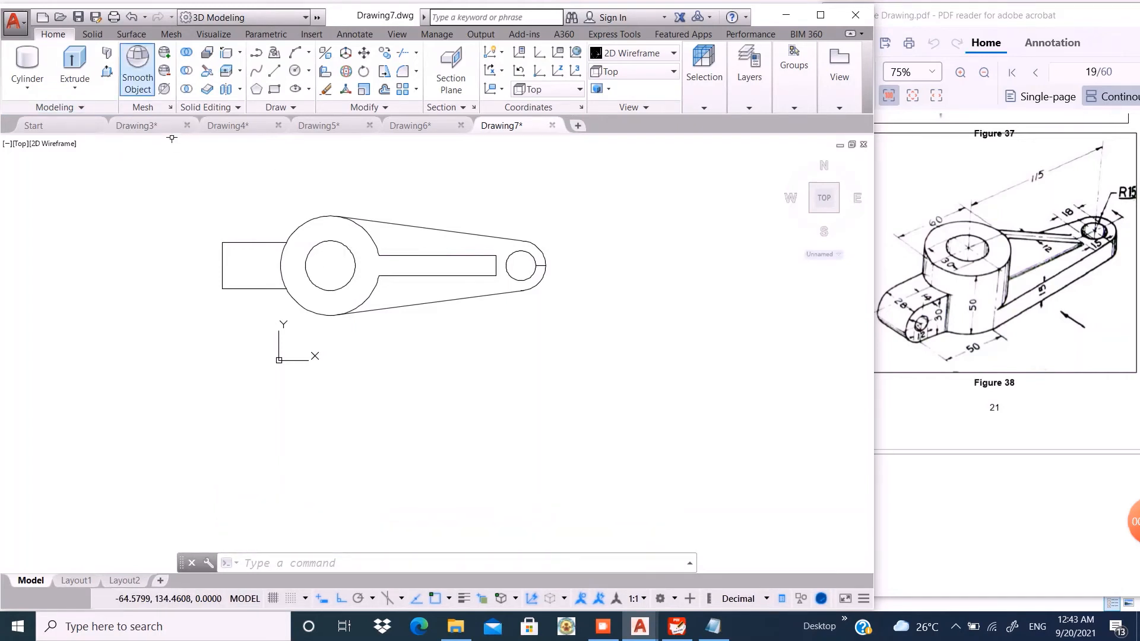
Presspull the boss ring together with the rib area to 50 units, and the rectangular lug area to 30 units
click(106, 72)
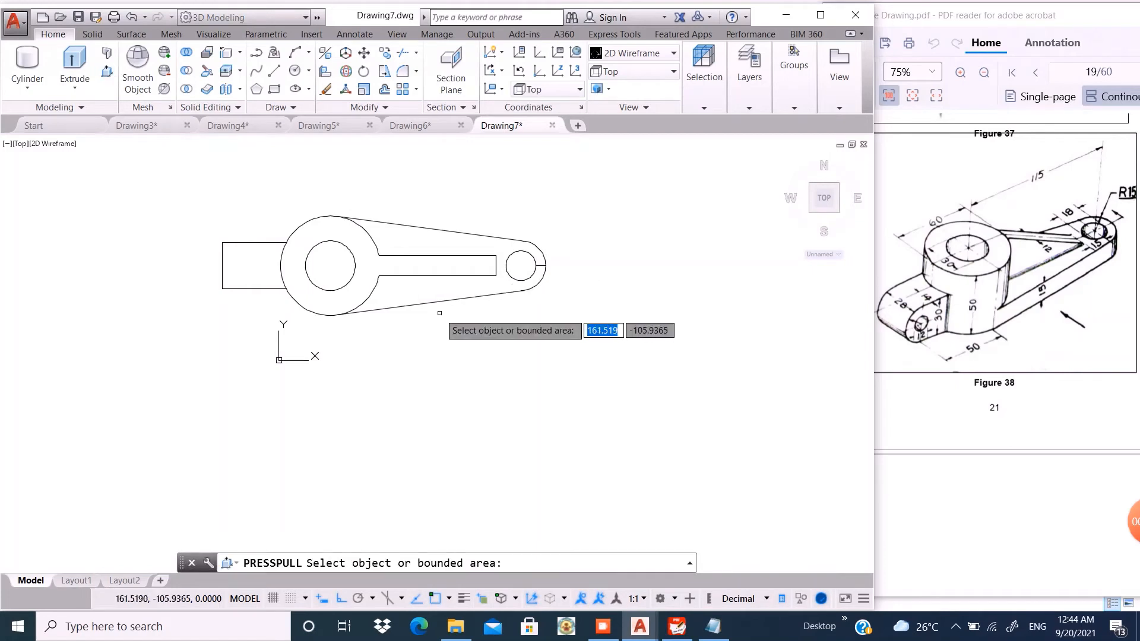
click(336, 234)
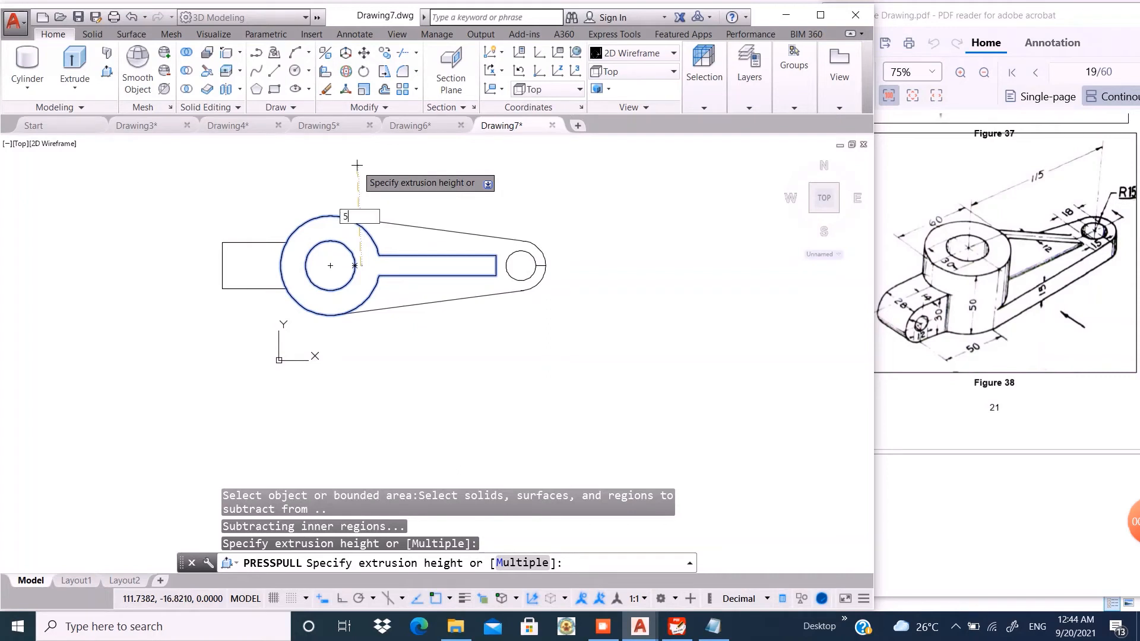
key(Return)
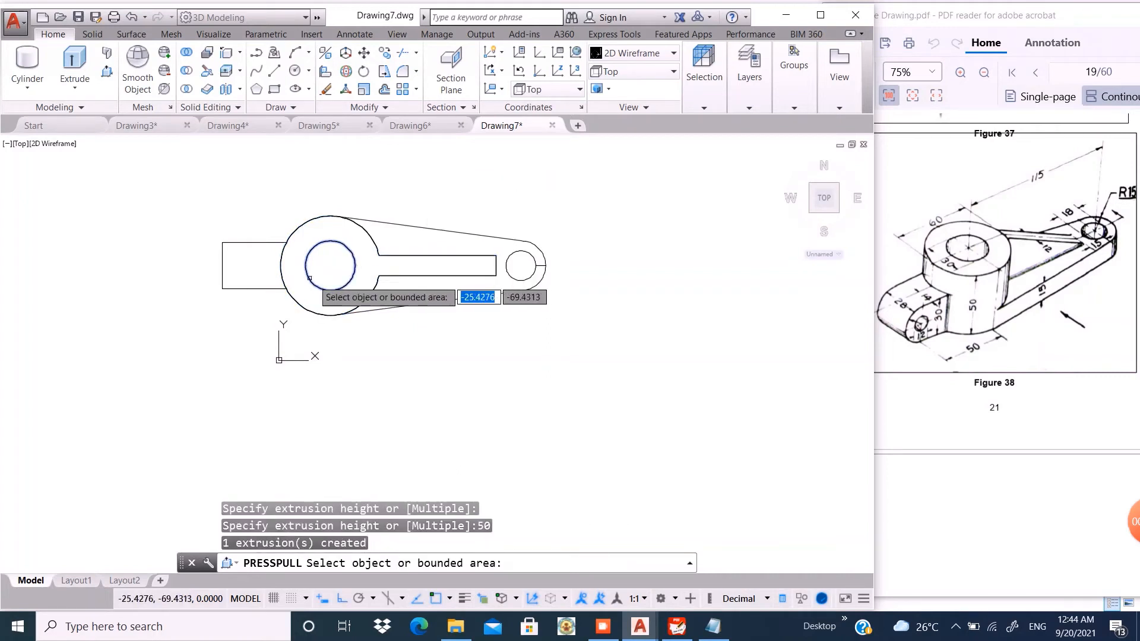
click(245, 262)
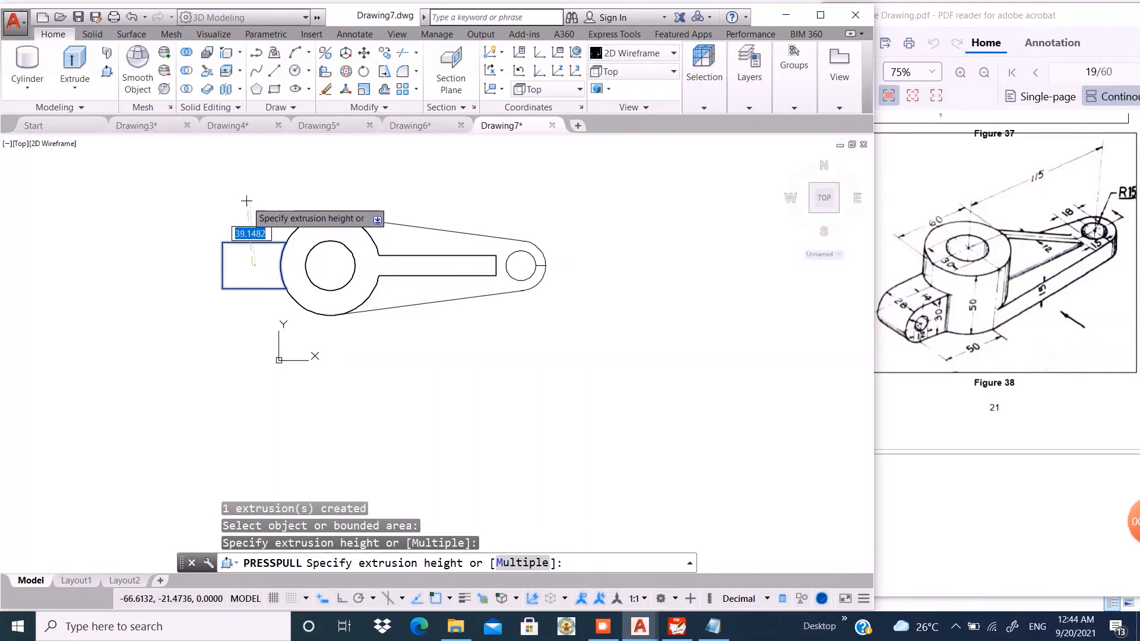
key(Return)
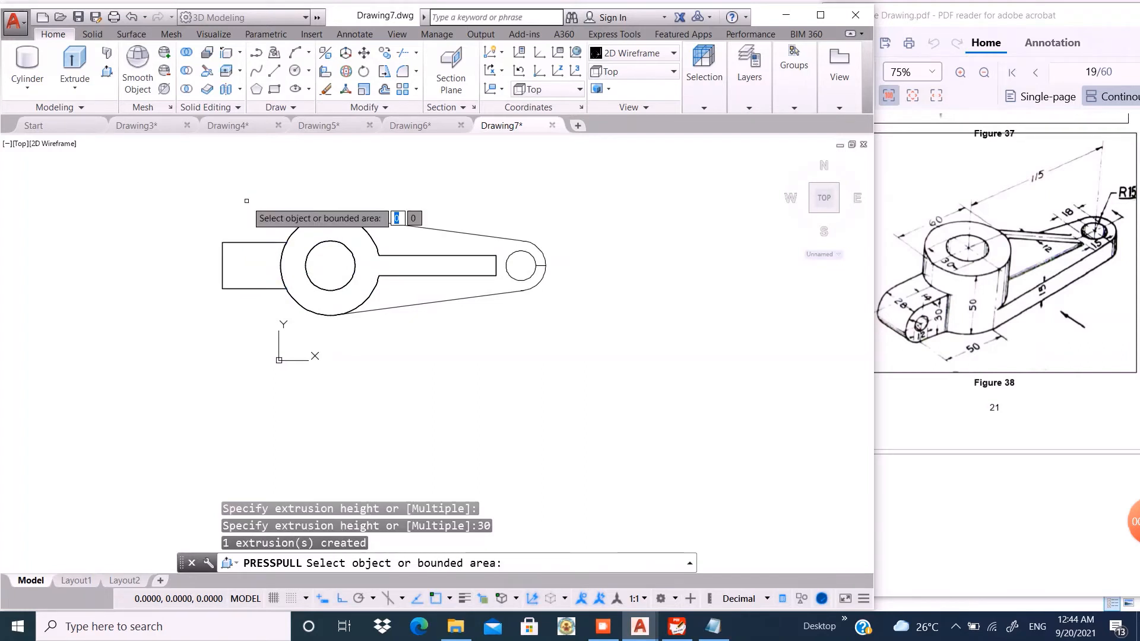
Try to Presspull the arm area beside the rib to a height of 15 units
click(462, 288)
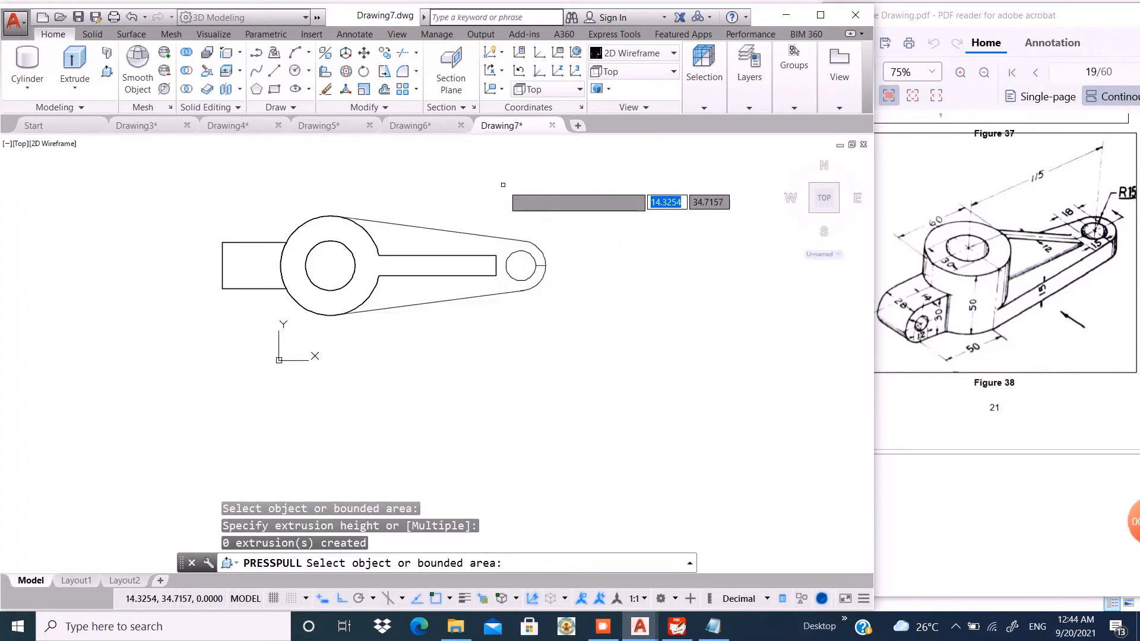
key(Return)
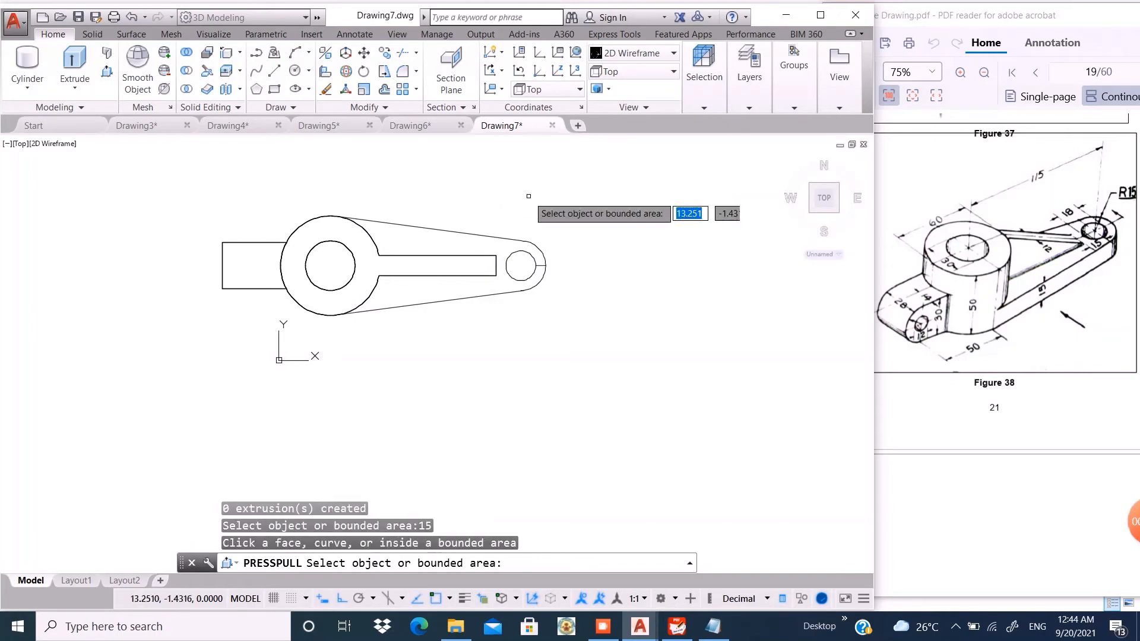
key(Return)
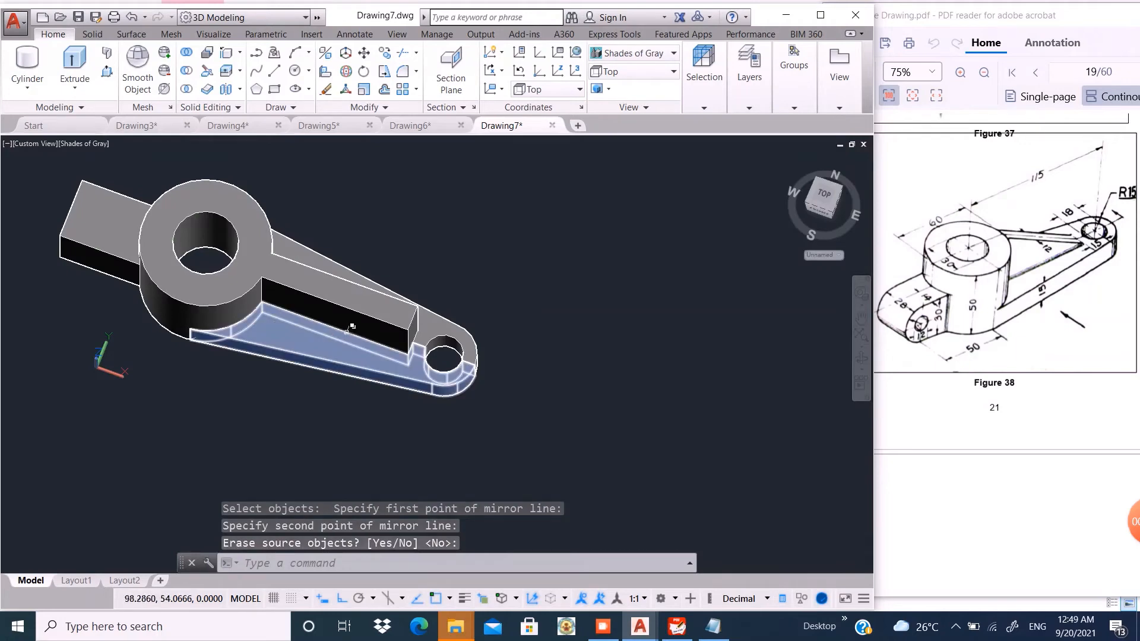
Union the boss-and-rib solid with both halves of the arm
scroll(453, 290, up, 2)
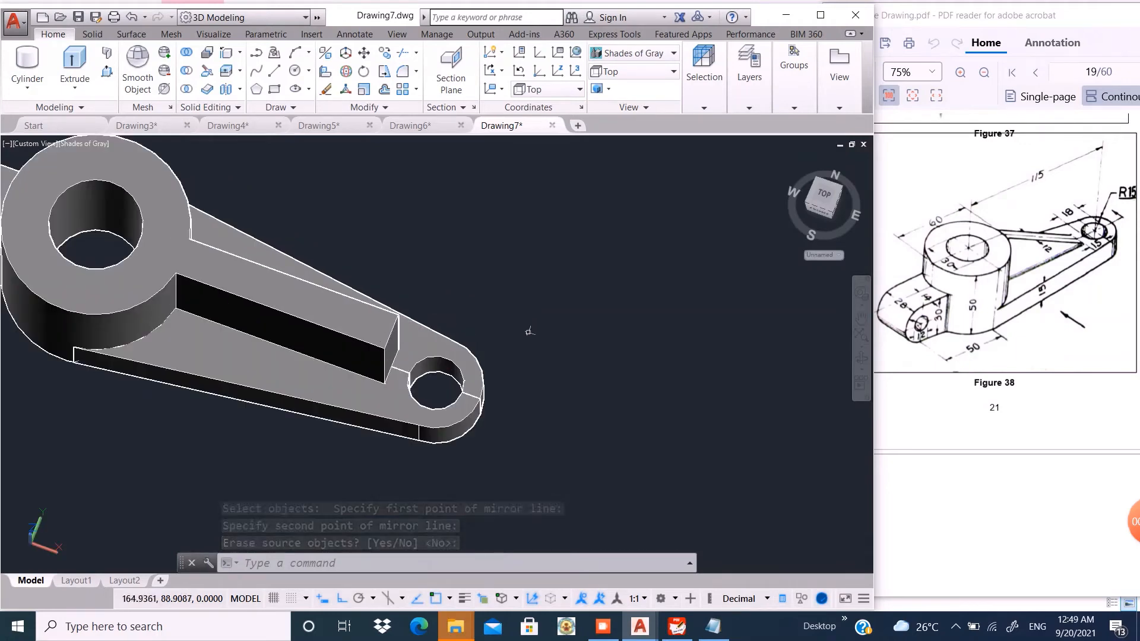
shift+middle_drag(526, 338, 554, 293)
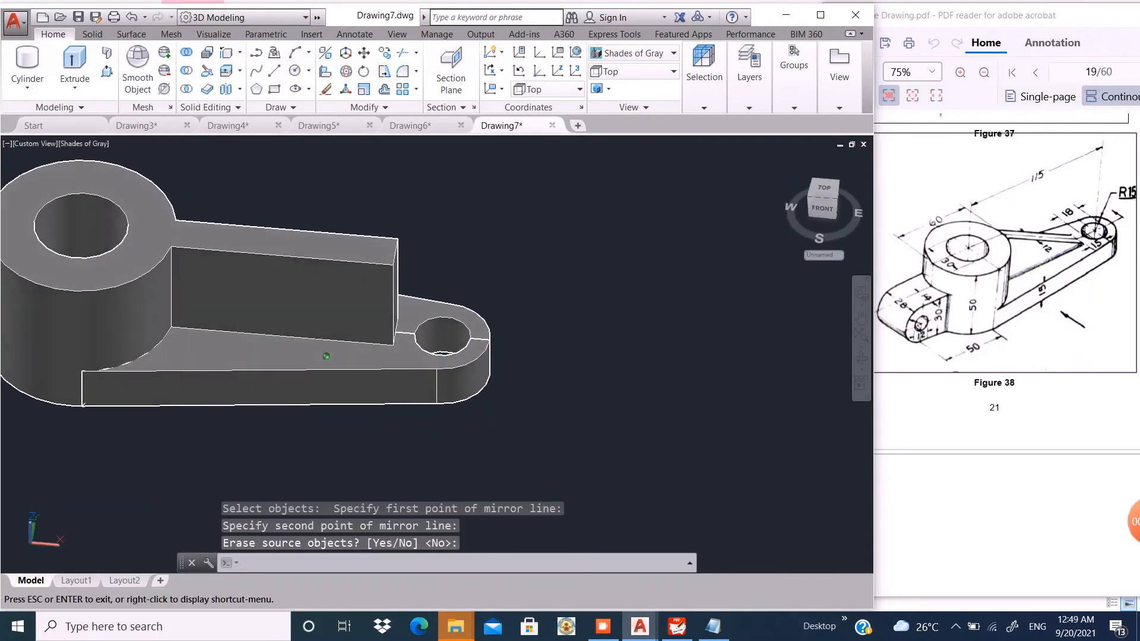
scroll(537, 337, down, 2)
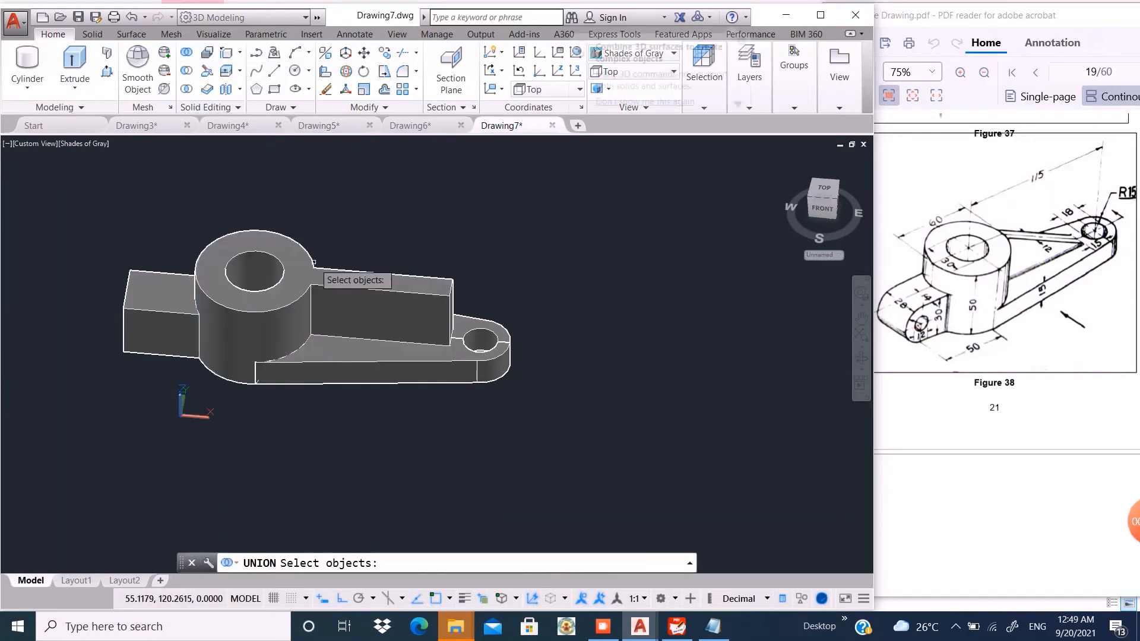
click(287, 281)
click(343, 372)
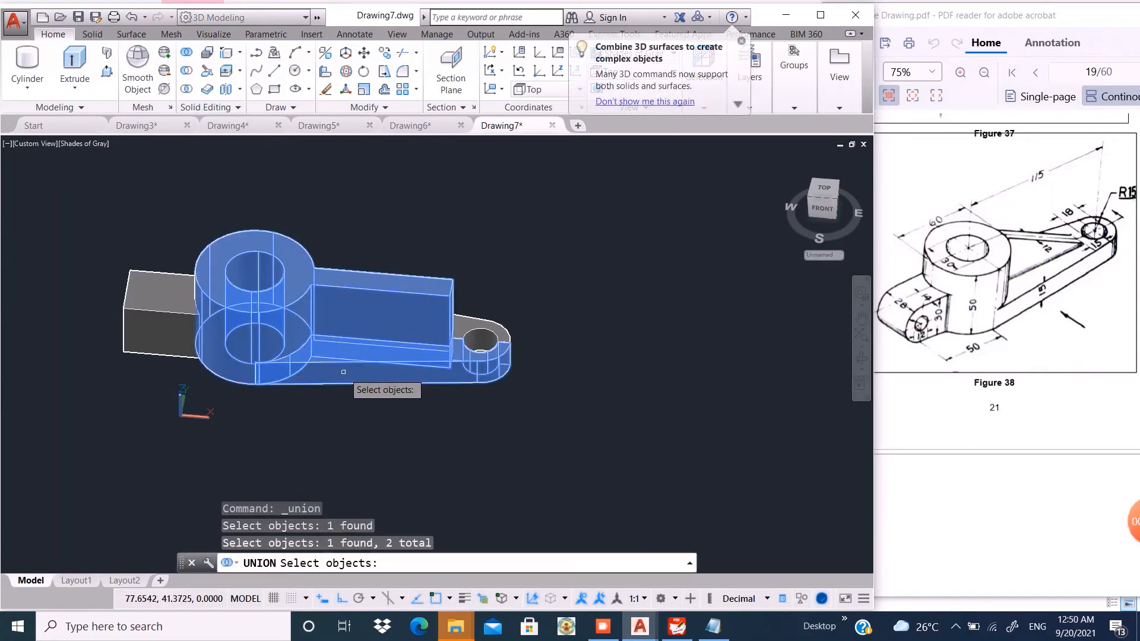
click(480, 325)
key(Return)
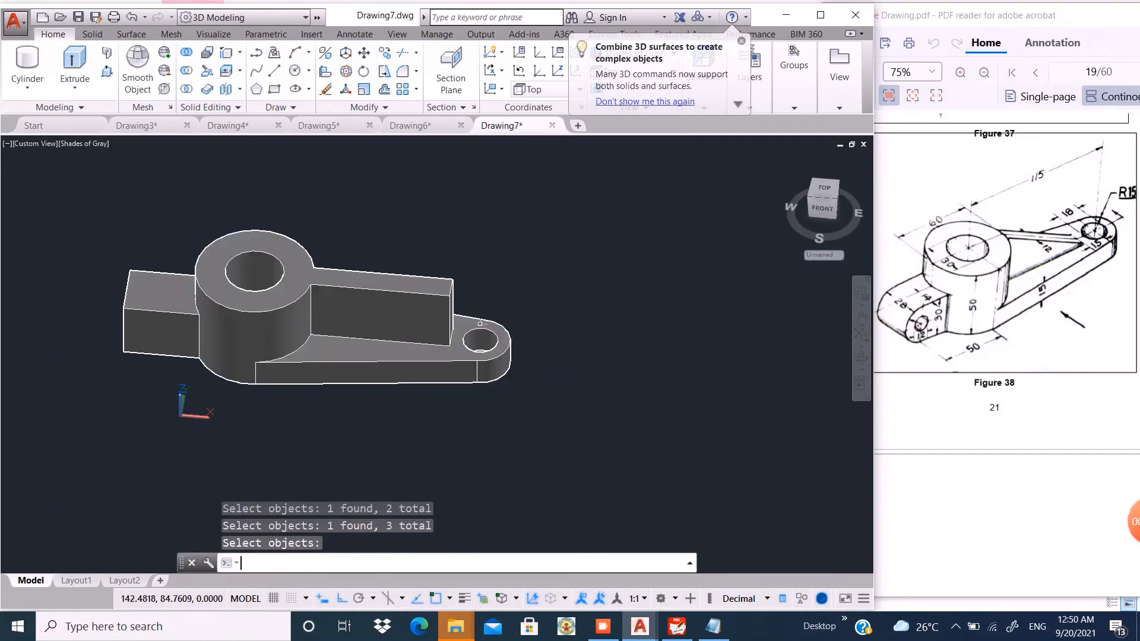
Draw a diagonal line on the rib's side face from its top corner at the boss to its bottom corner near the small hole
scroll(512, 272, up, 5)
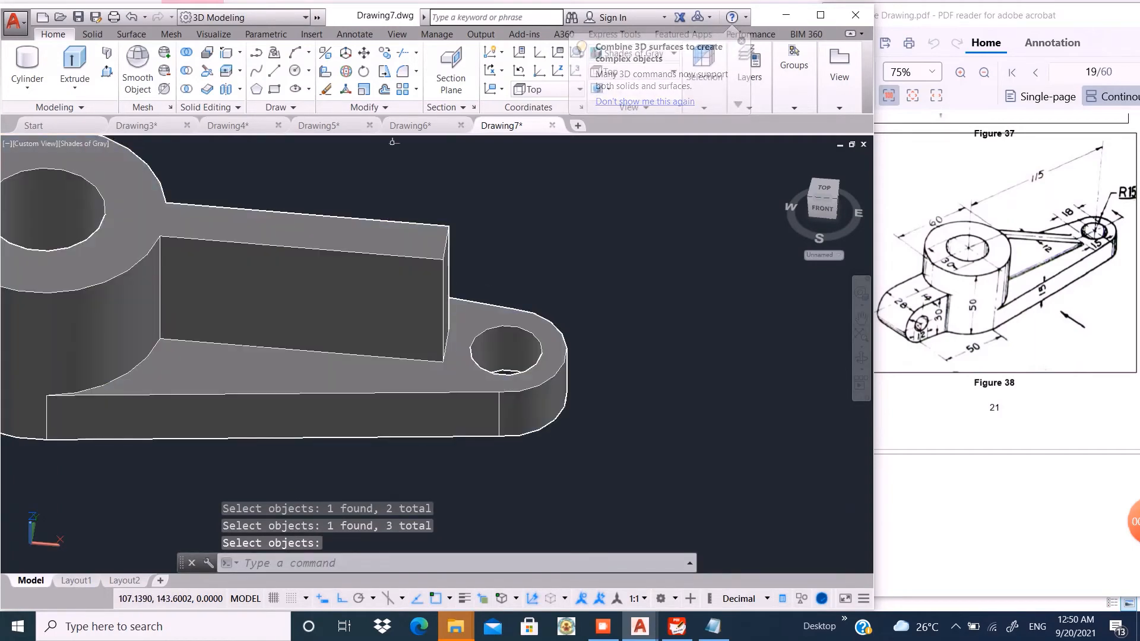
click(274, 71)
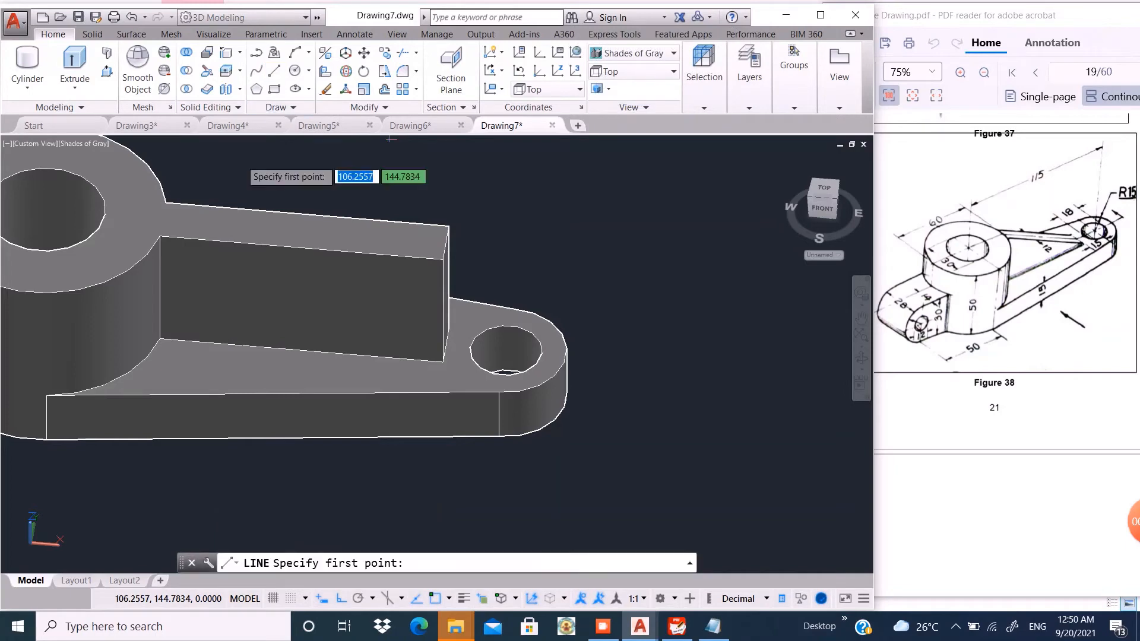
click(159, 236)
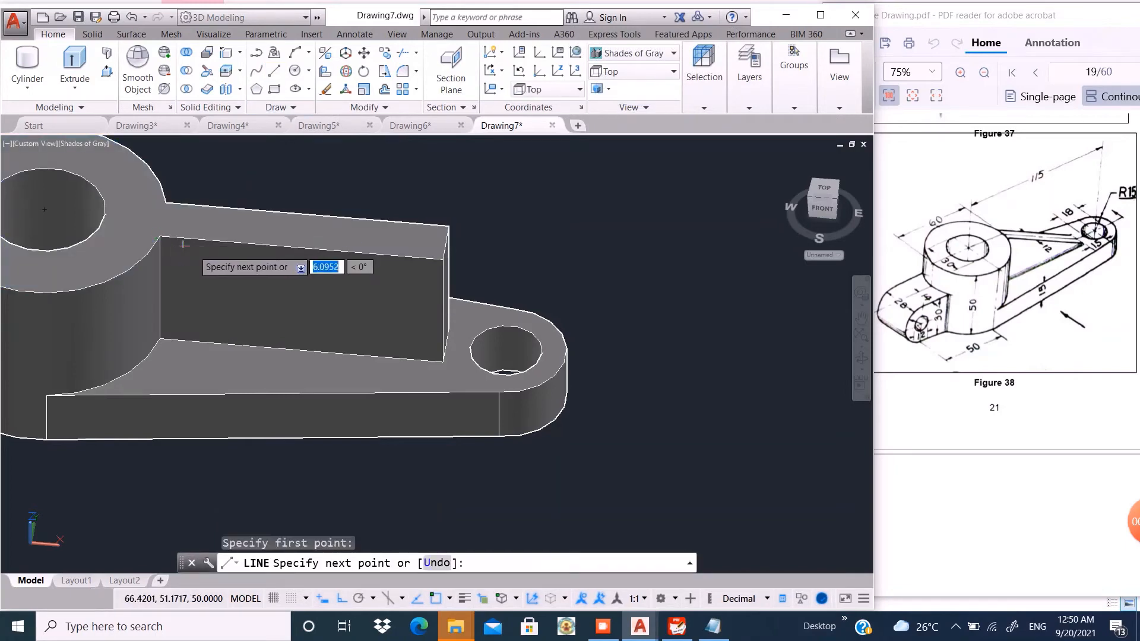
click(443, 361)
key(Return)
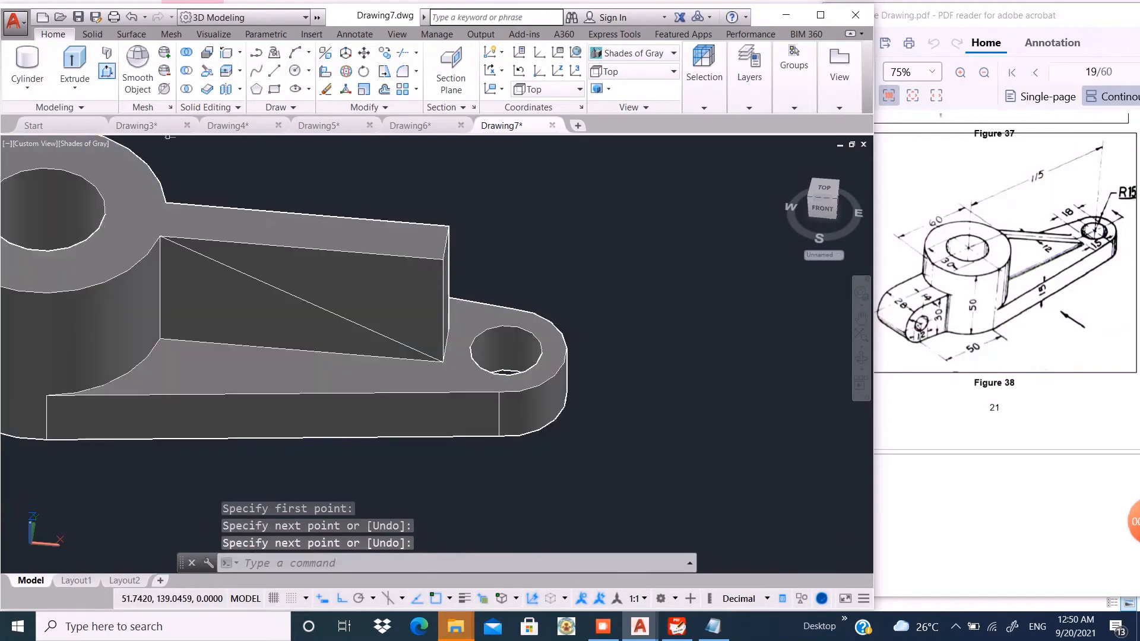
Presspull the triangular area above the diagonal through the rib's full thickness to cut the rib to a slope
click(107, 71)
click(317, 272)
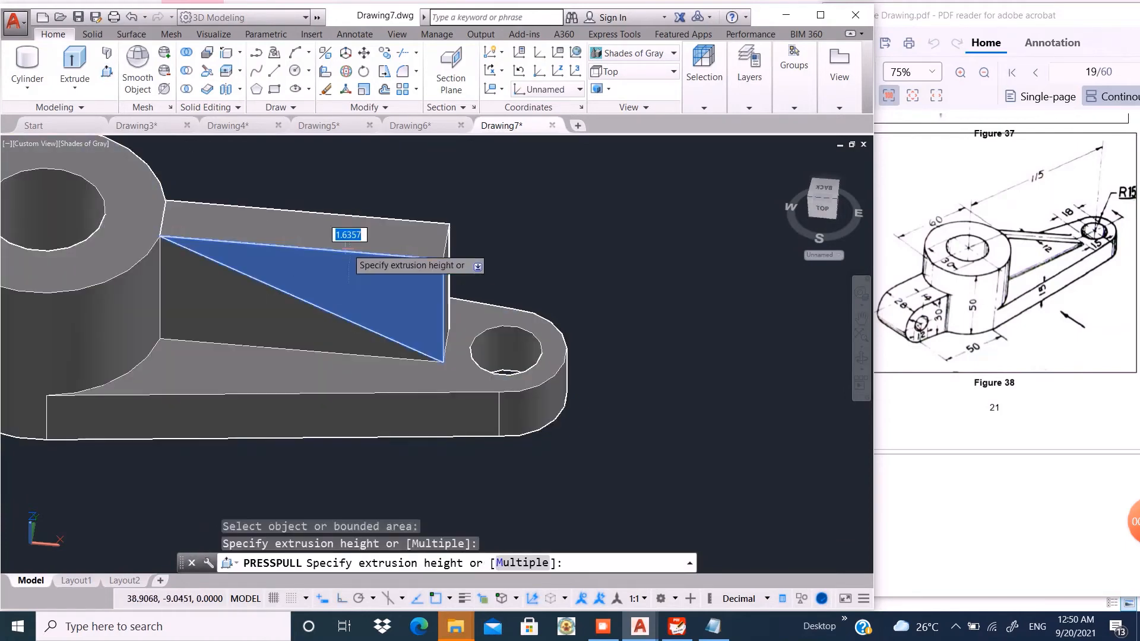
scroll(296, 330, down, 2)
click(366, 177)
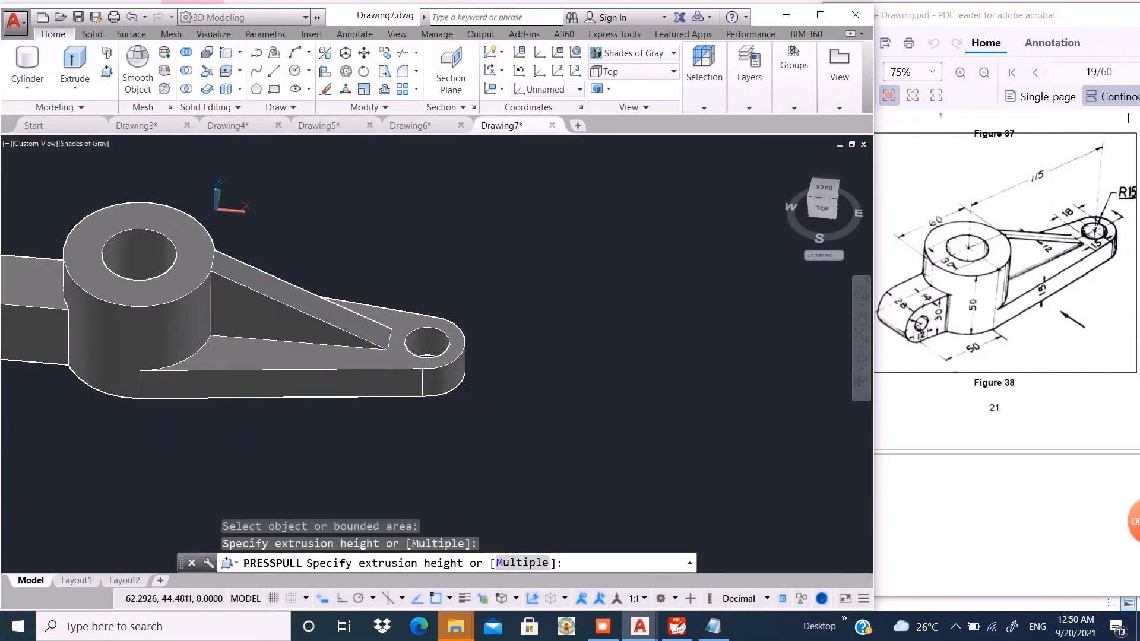
scroll(238, 261, up, 2)
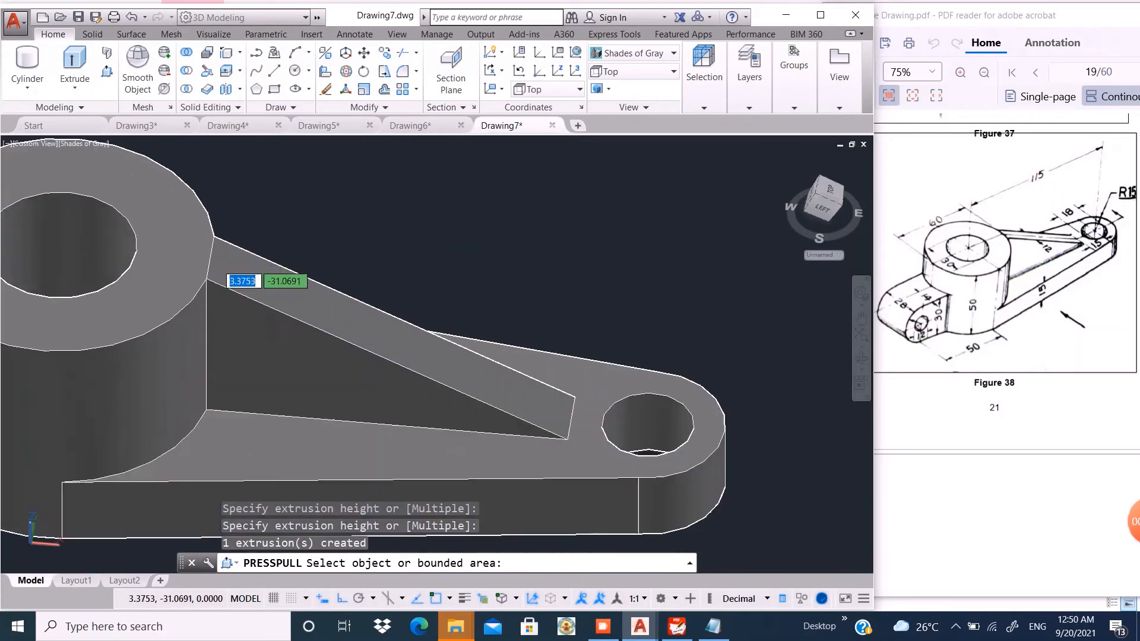
Copy the outer vertical edge of the lug's front face 15 units toward the boss
scroll(297, 245, down, 1)
key(Return)
scroll(422, 245, down, 4)
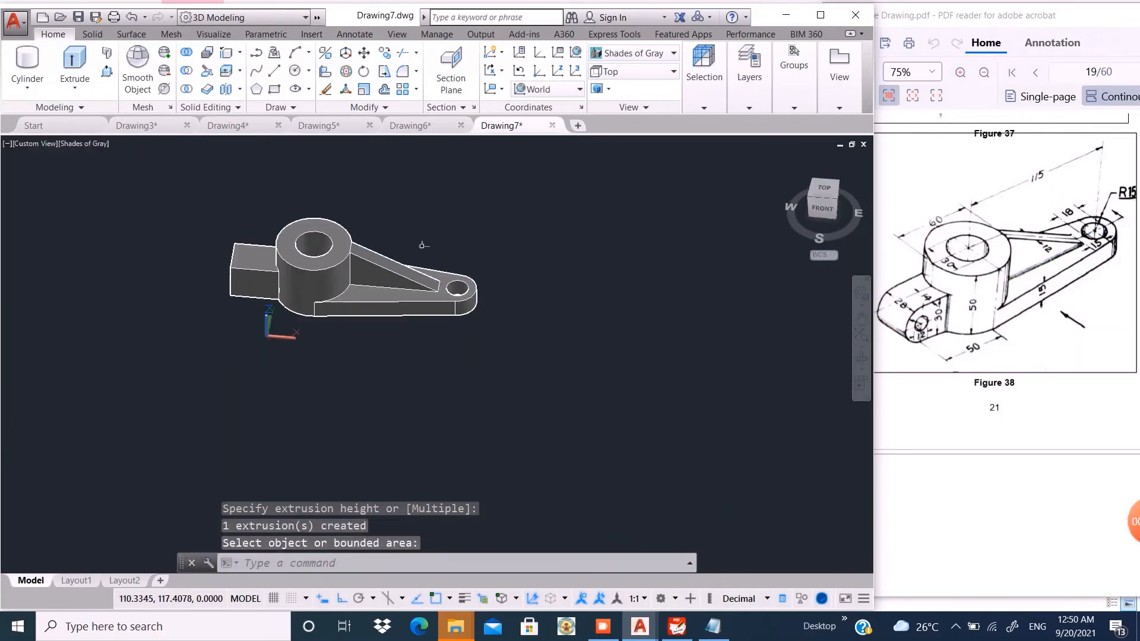
scroll(238, 310, up, 4)
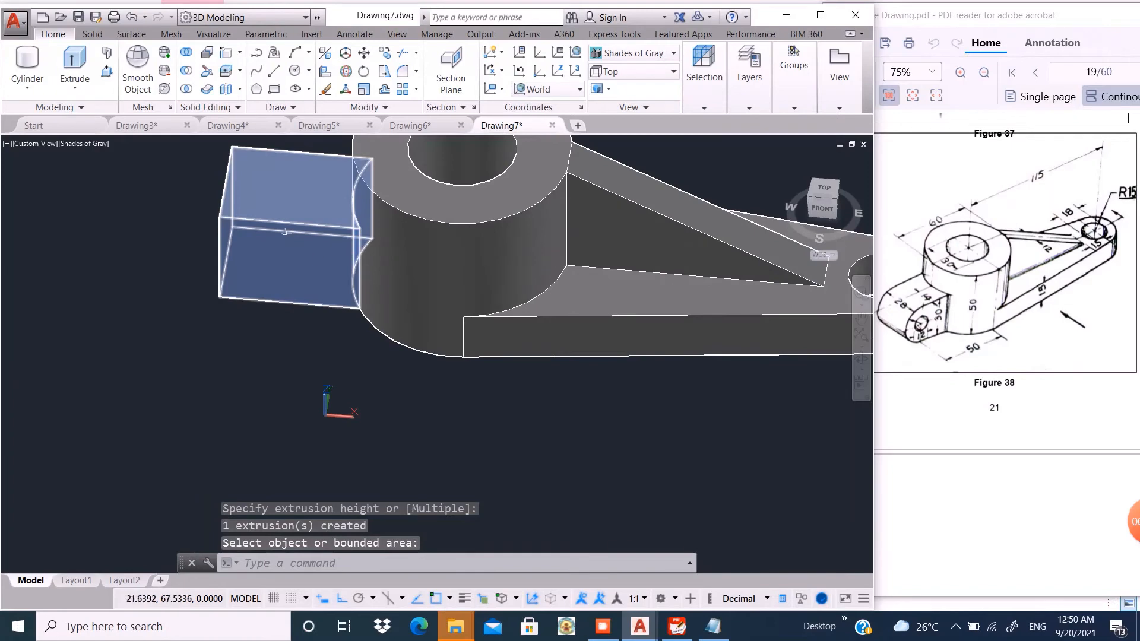
shift+middle_drag(242, 273, 541, 258)
key(Return)
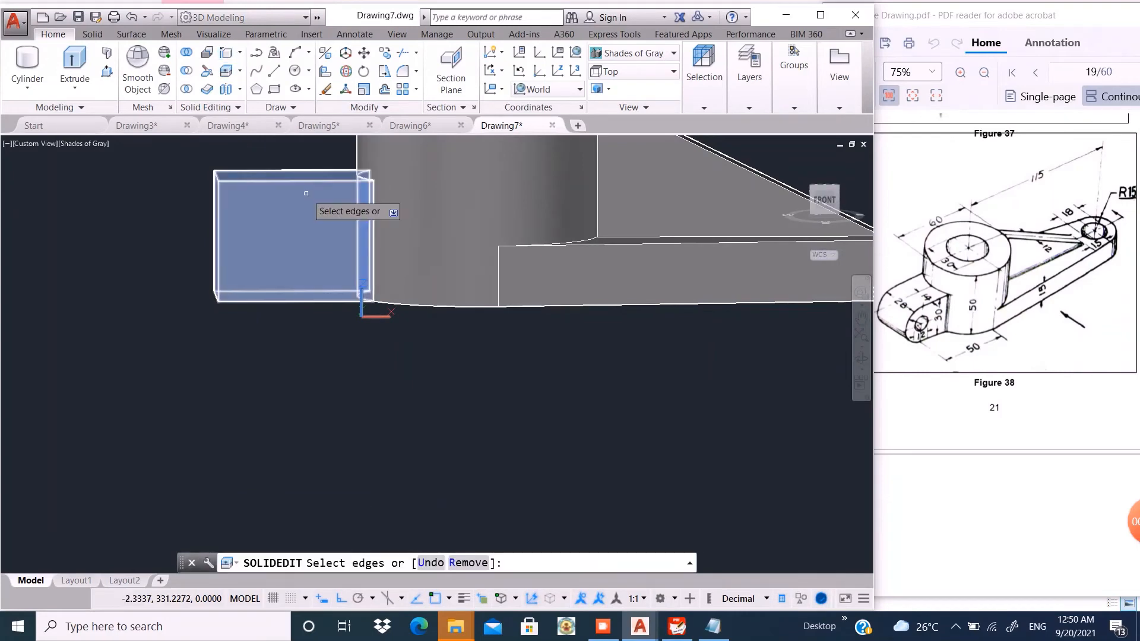
click(217, 194)
key(Return)
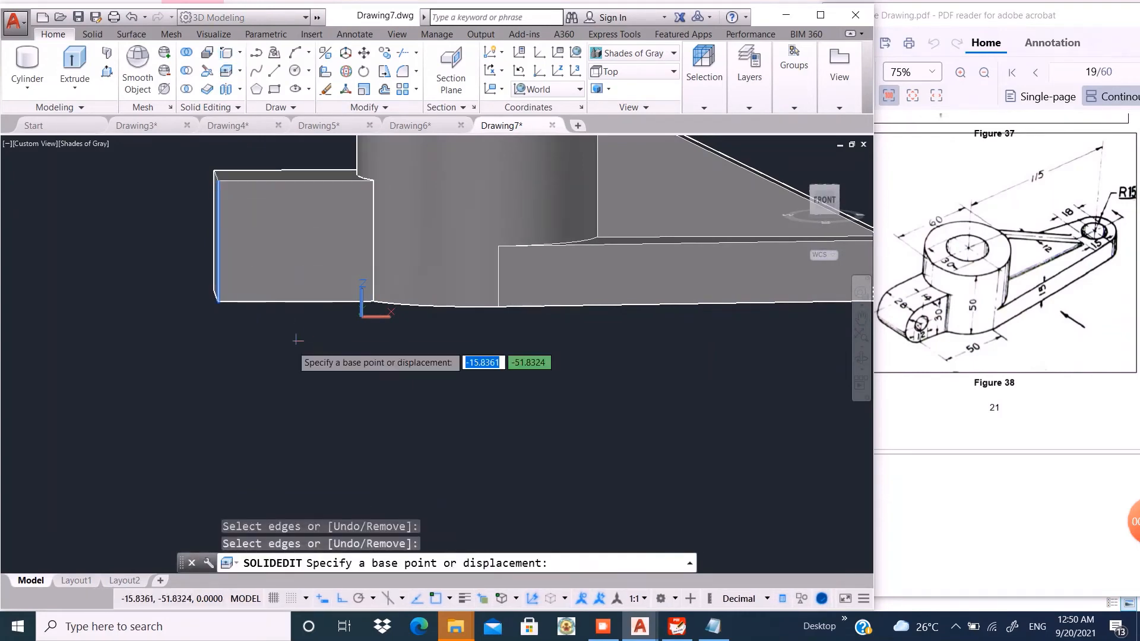
click(210, 402)
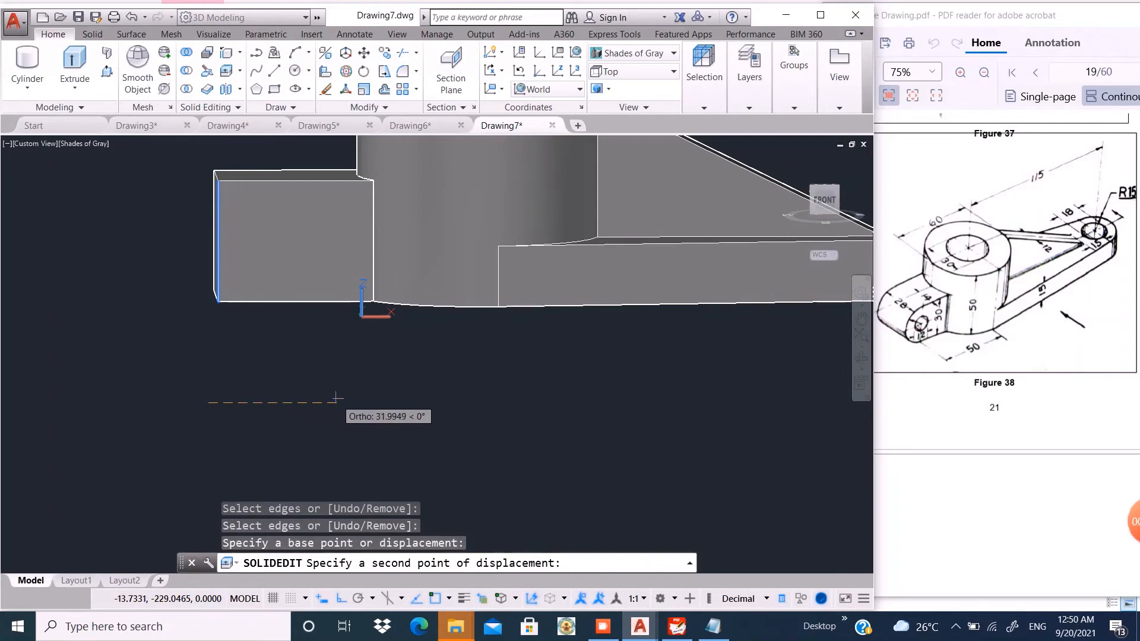
text(15)
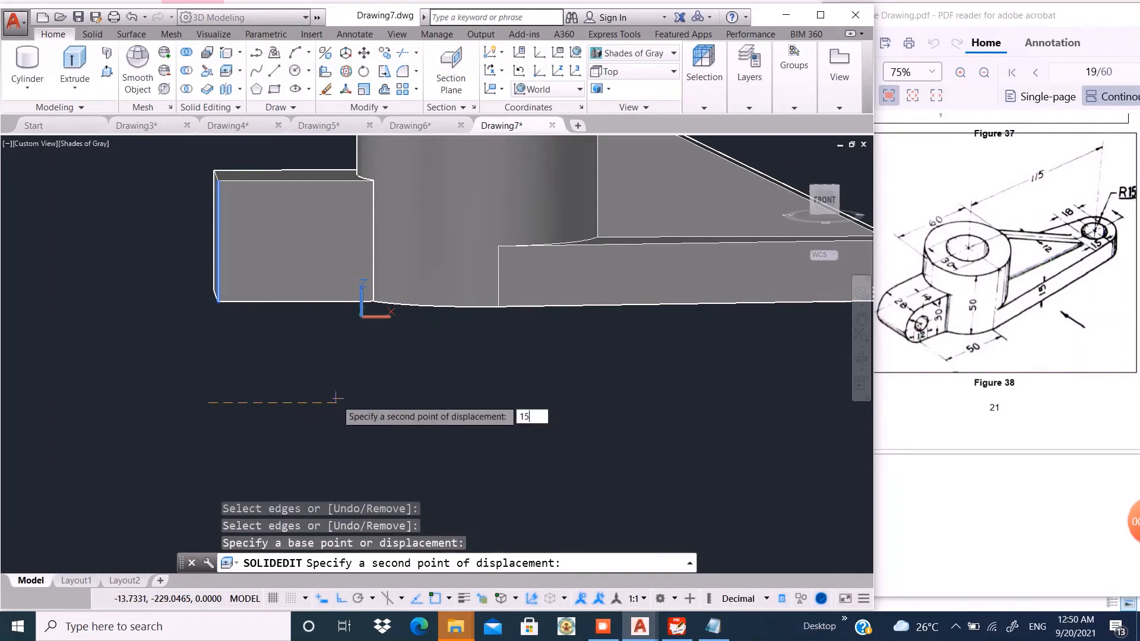
key(Return)
key(Return)
key(Return)
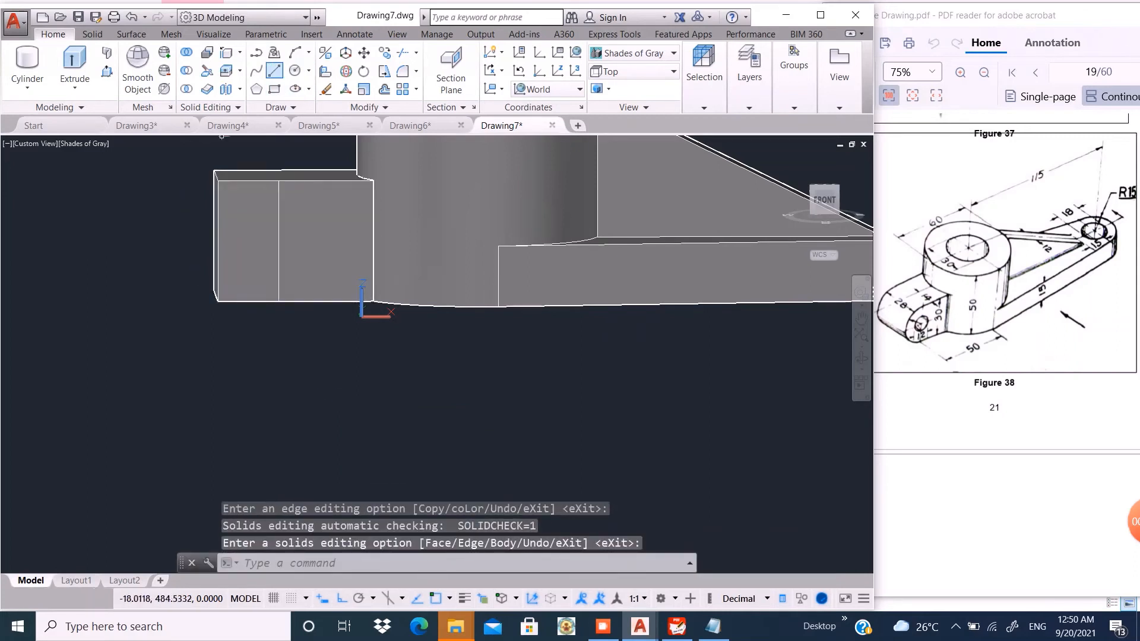
Draw a horizontal line across the lug's front face from the outer edge's midpoint to the edge at the boss
click(274, 70)
click(218, 241)
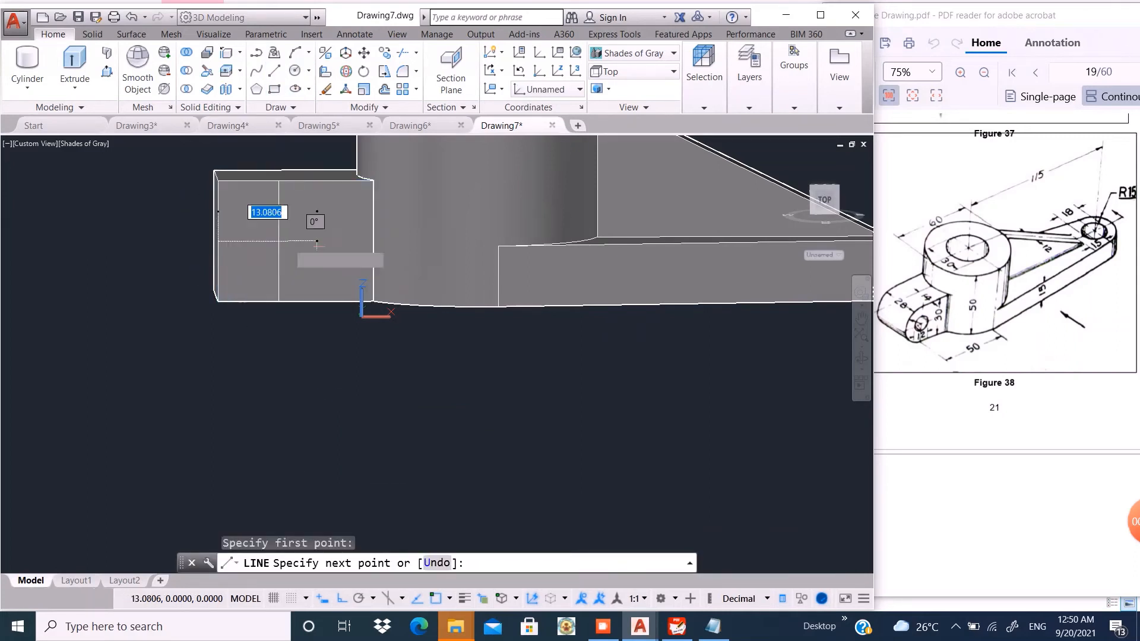
click(383, 240)
key(Return)
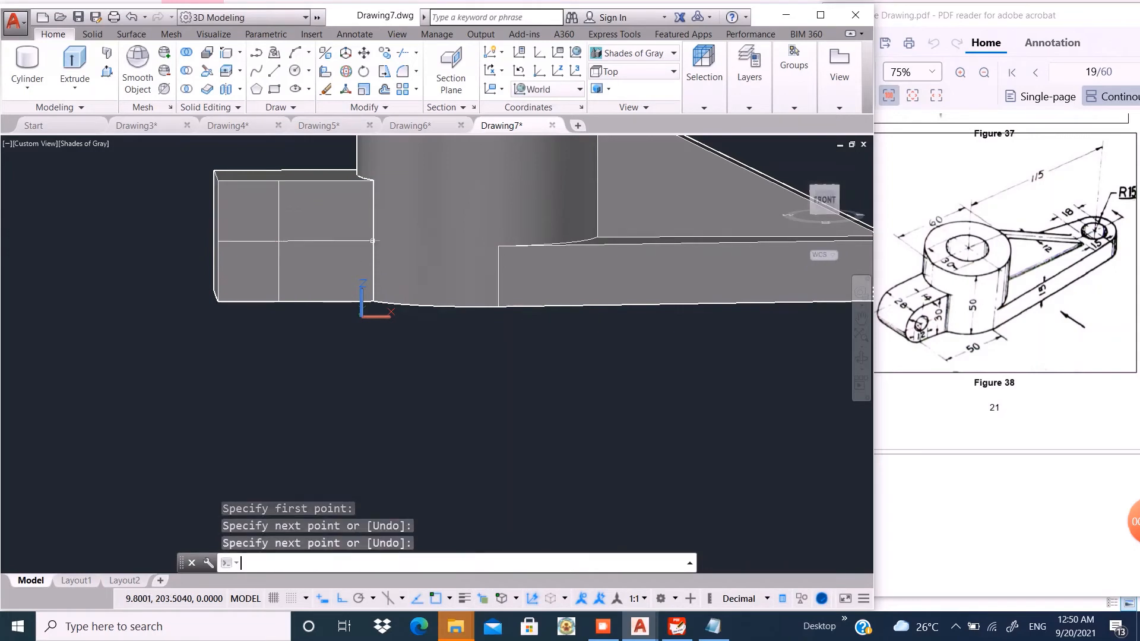
Draw concentric circles of radius 15 and 6 centred where the two lines cross on the lug's front face
click(295, 70)
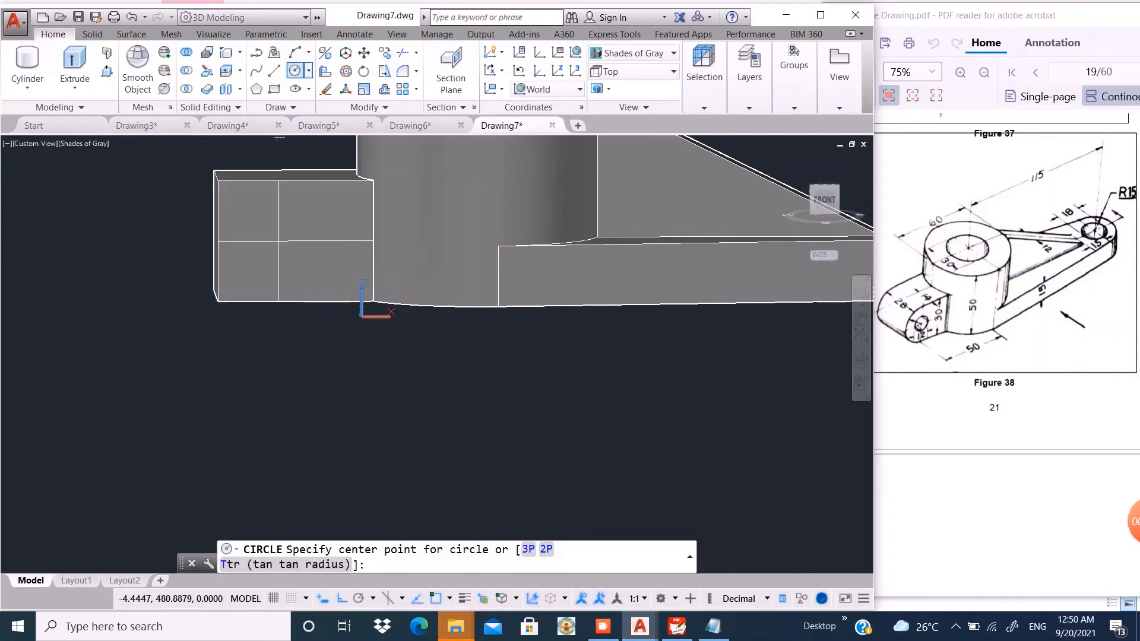
click(278, 241)
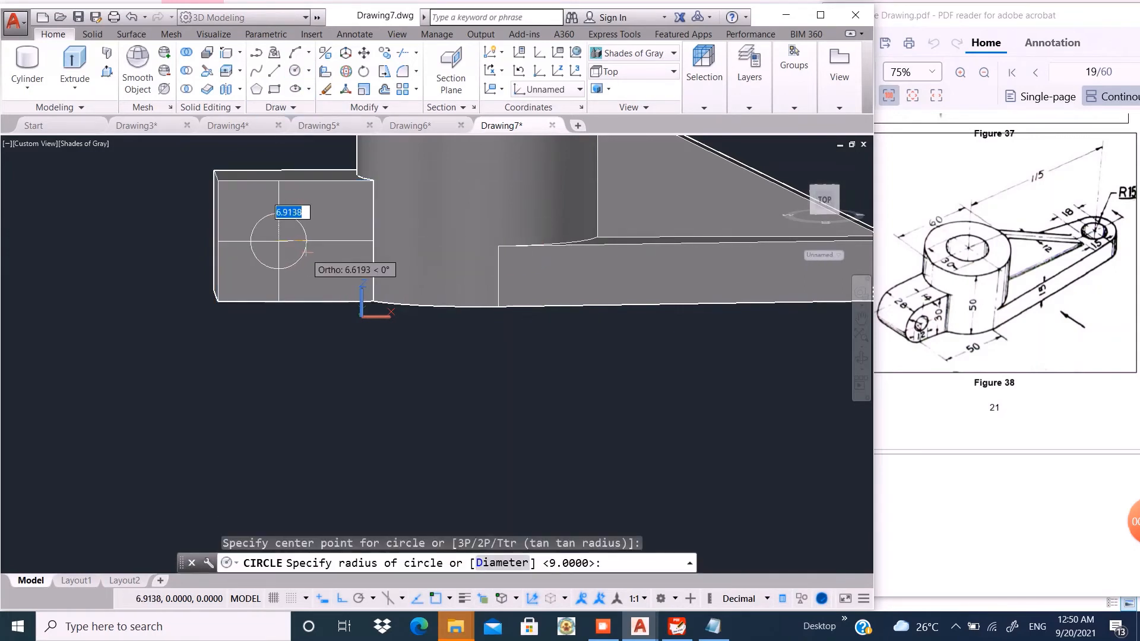
text(1)
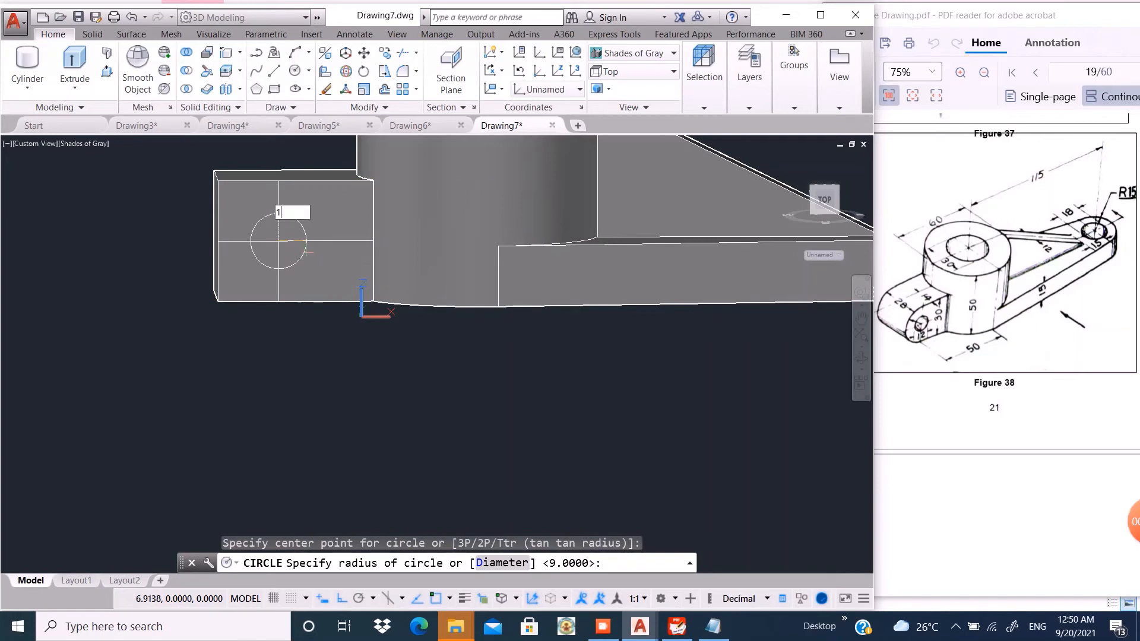
text(5)
key(Return)
key(Return)
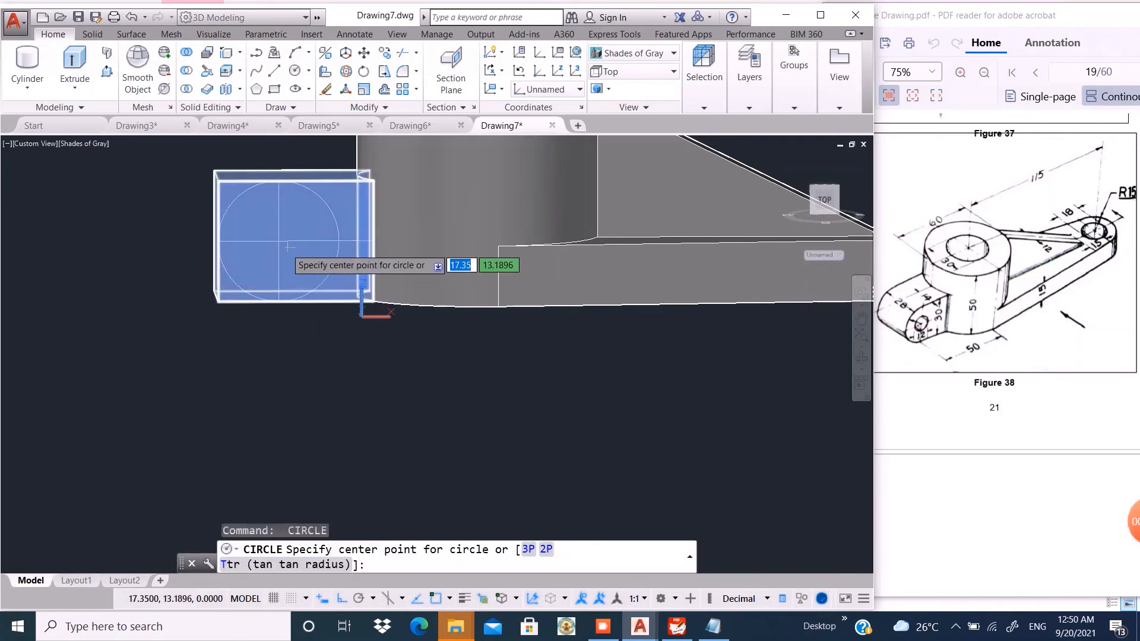
click(290, 242)
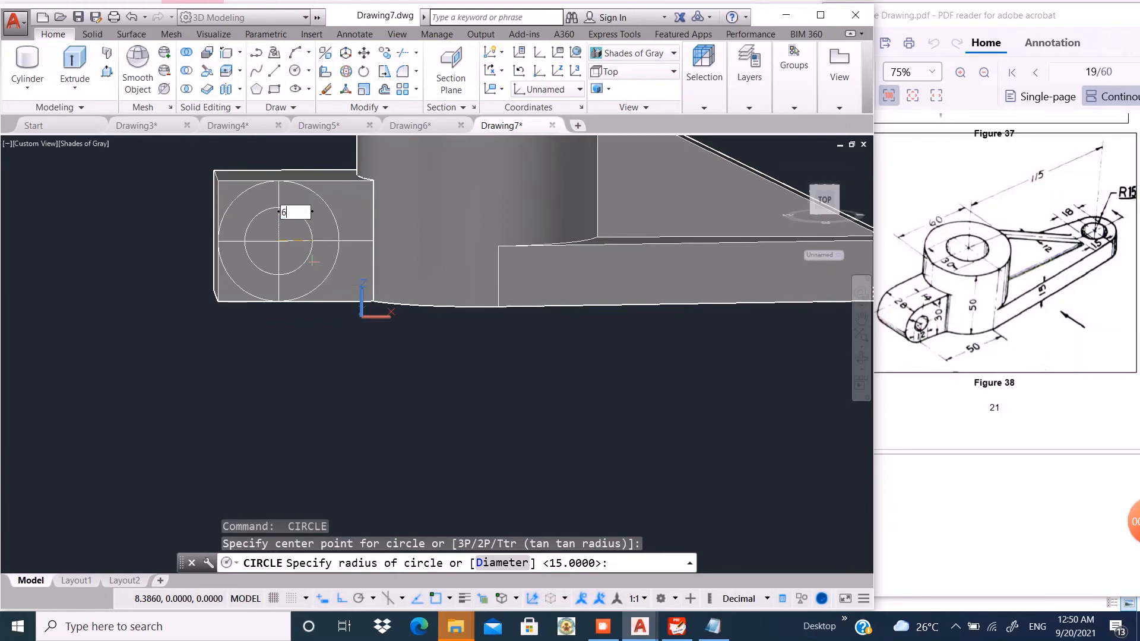
text(6)
key(Return)
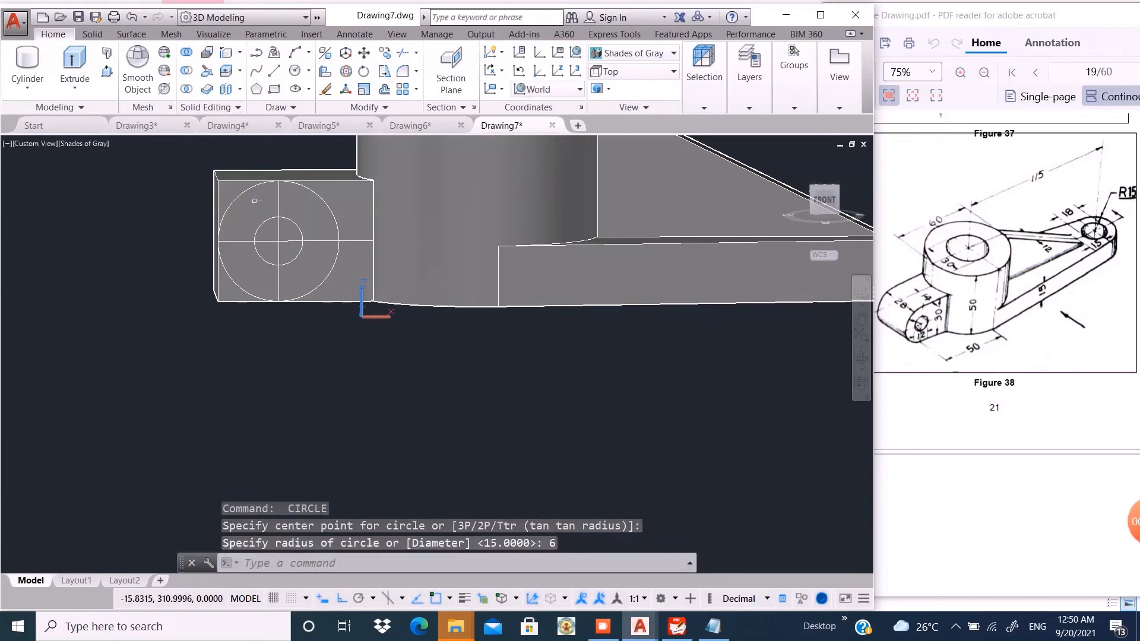
Presspull the upper and lower outer corner areas outside the large circle through the lug to round its end
shift+middle_drag(205, 233, 229, 233)
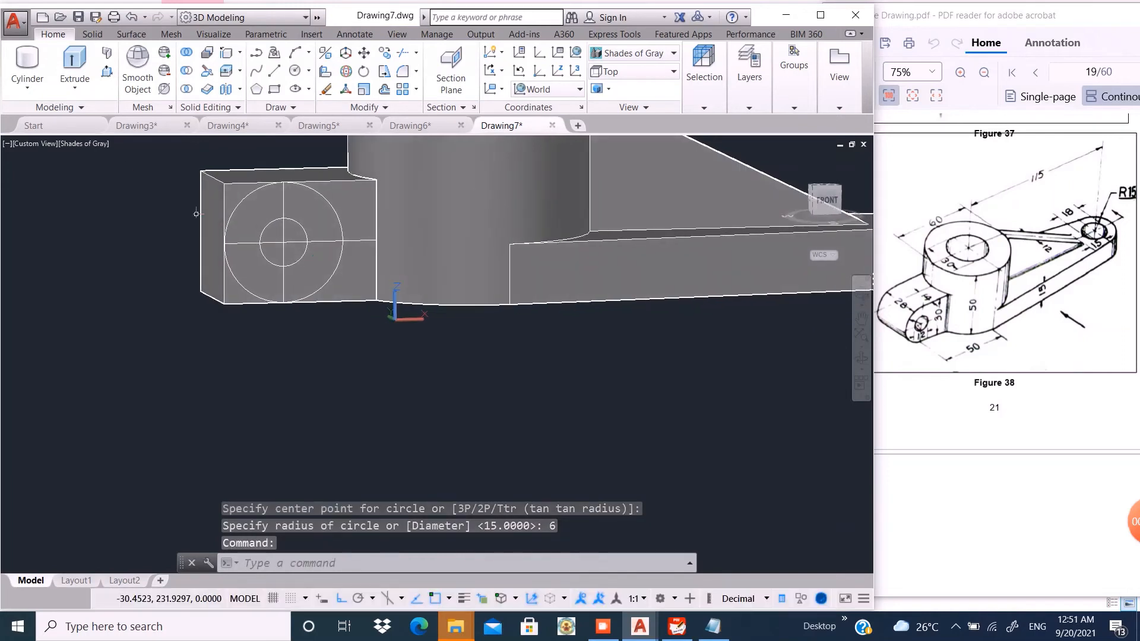
click(107, 71)
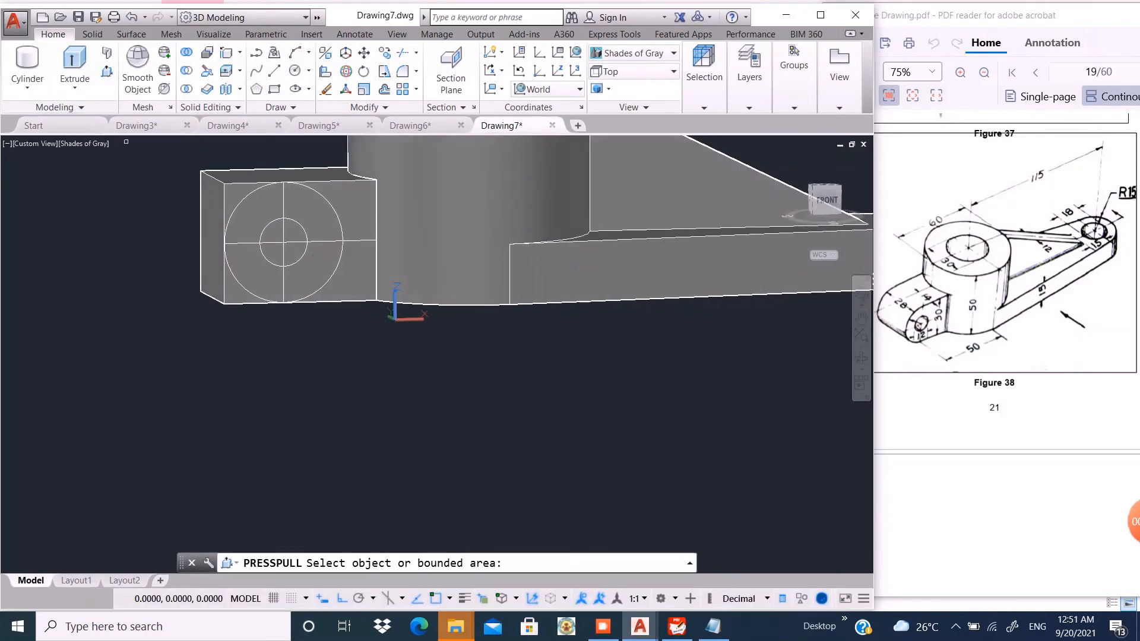
click(243, 205)
click(170, 189)
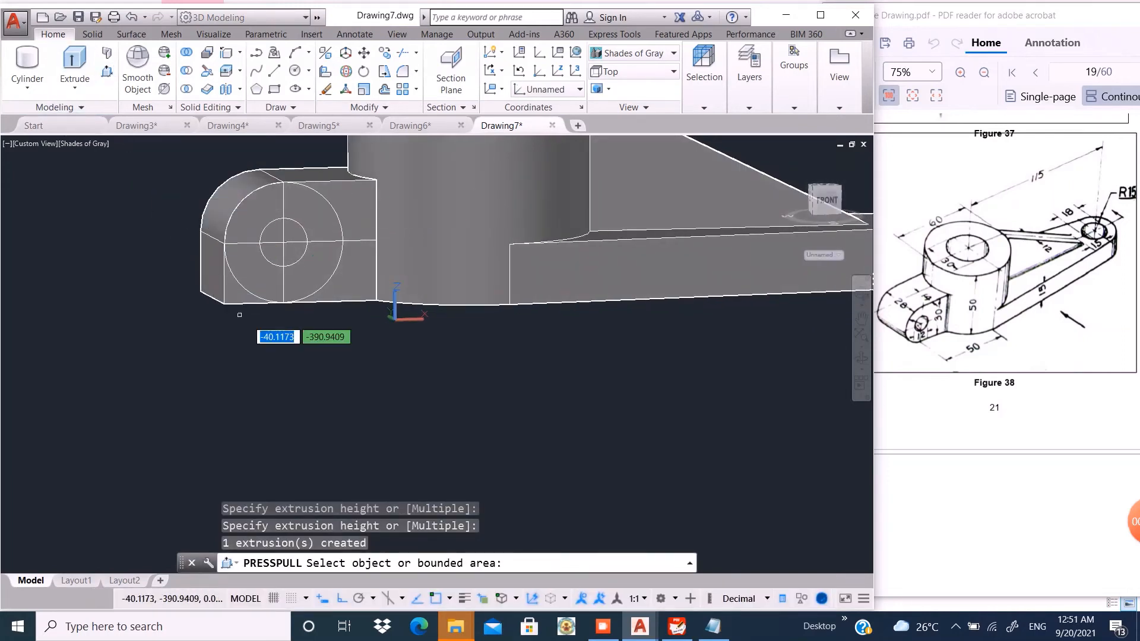
click(237, 294)
click(134, 285)
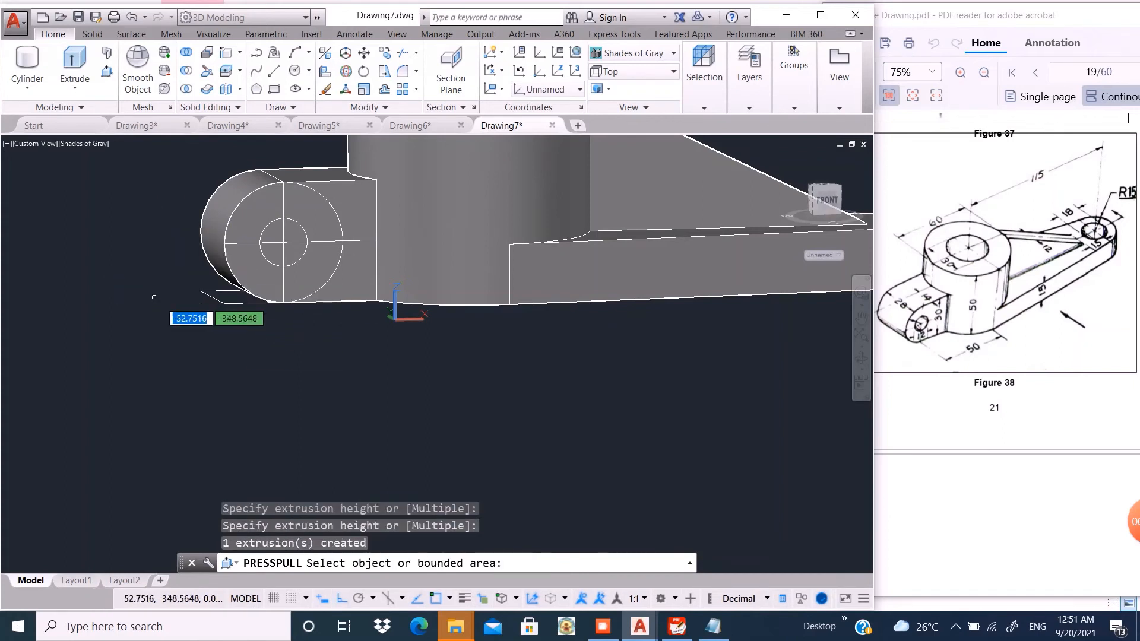
key(Return)
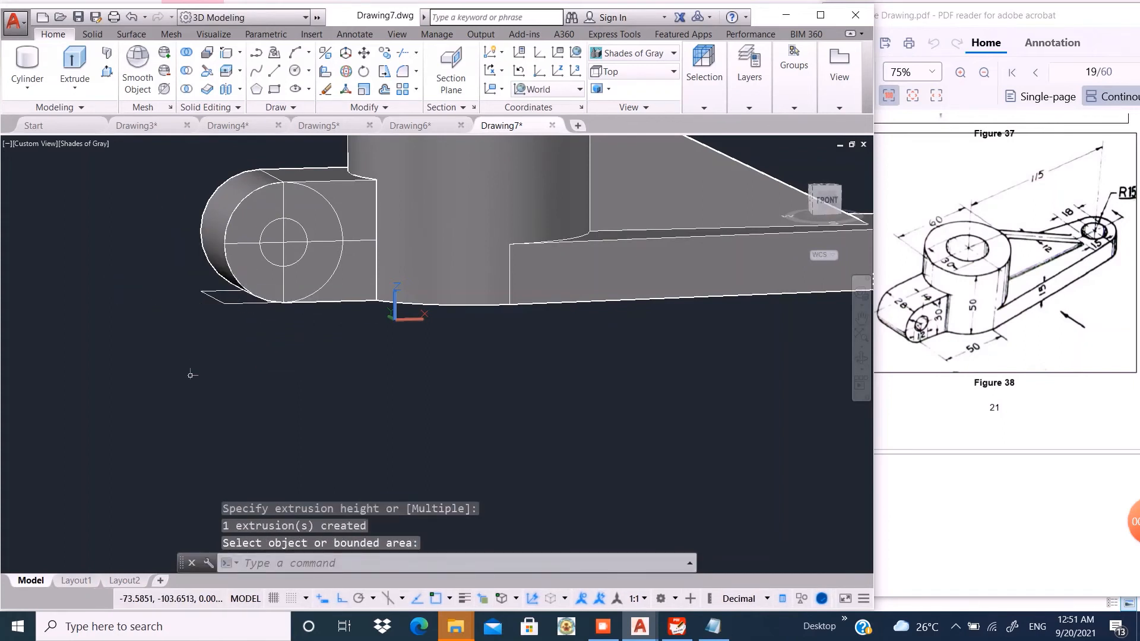
Union the rounded lug with the boss, arm and rib solid
scroll(192, 375, down, 2)
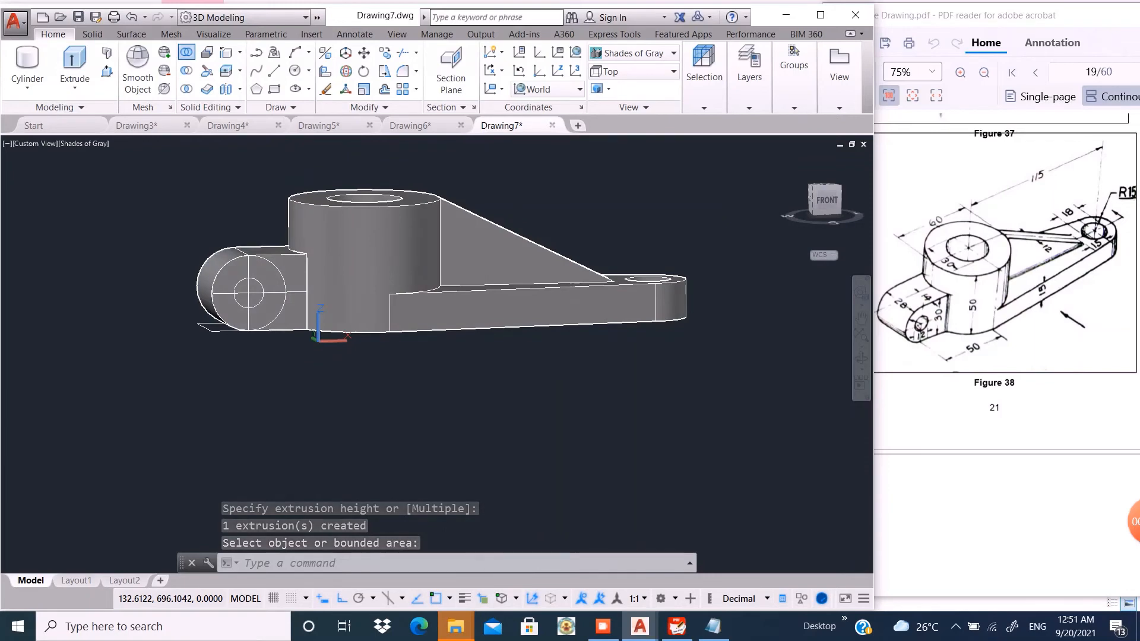
click(187, 53)
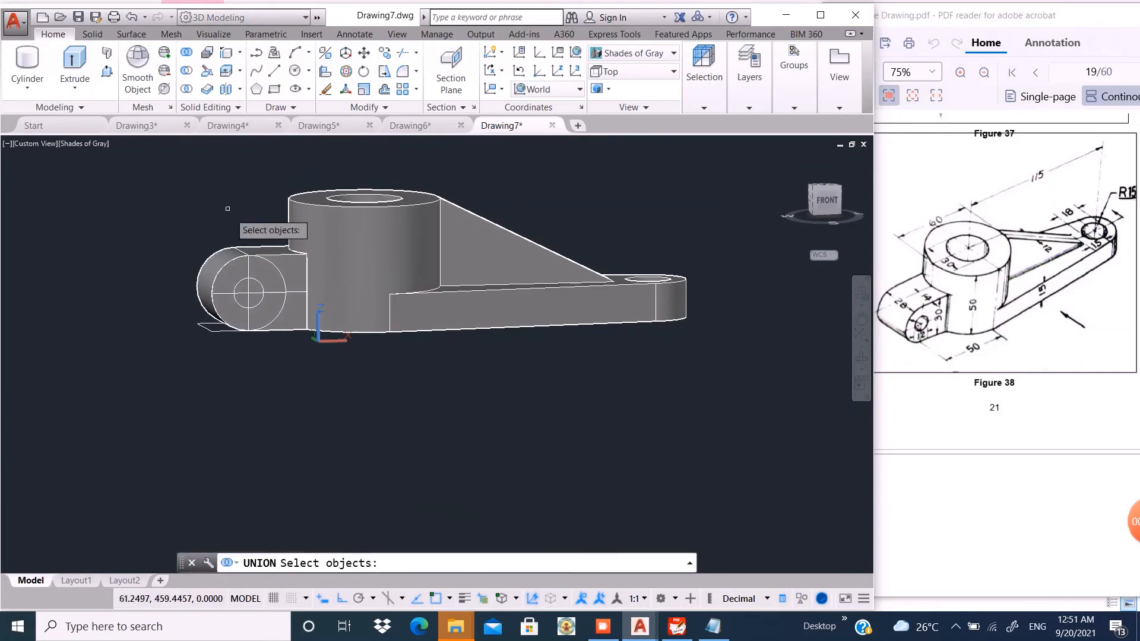
click(300, 266)
click(358, 246)
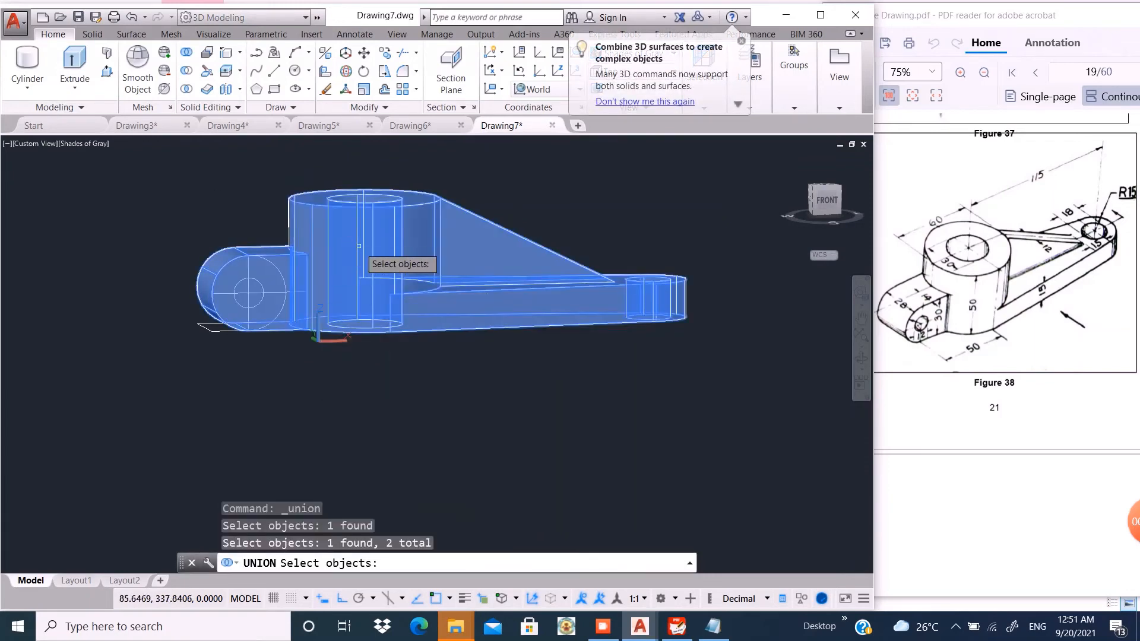
key(Return)
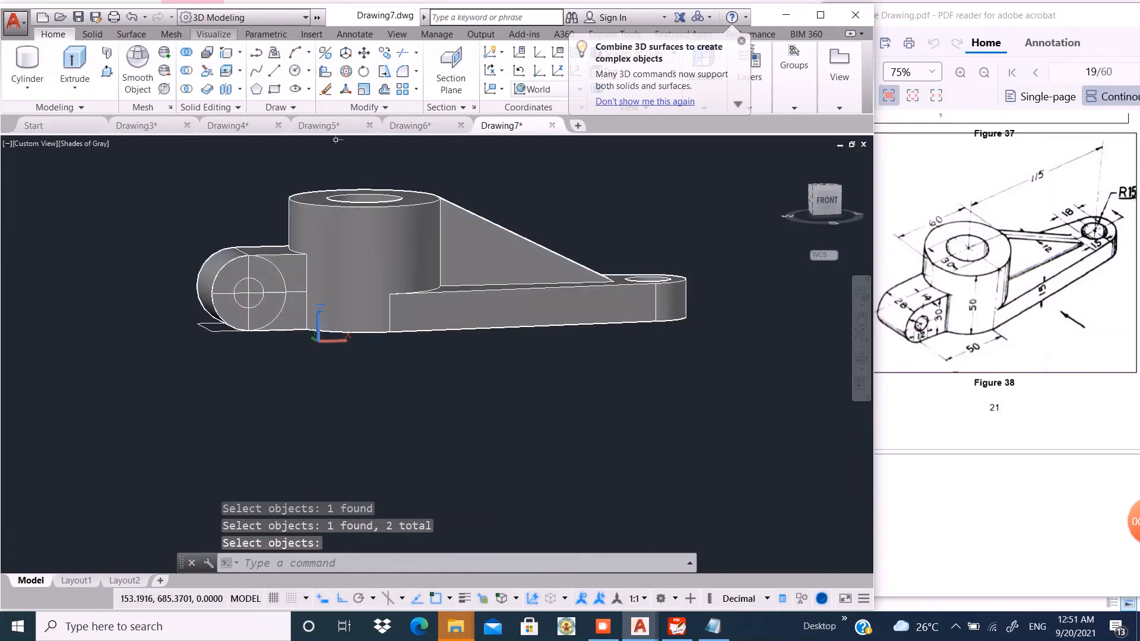
Move the unified bracket solid along the X axis, clear of the construction geometry
click(364, 53)
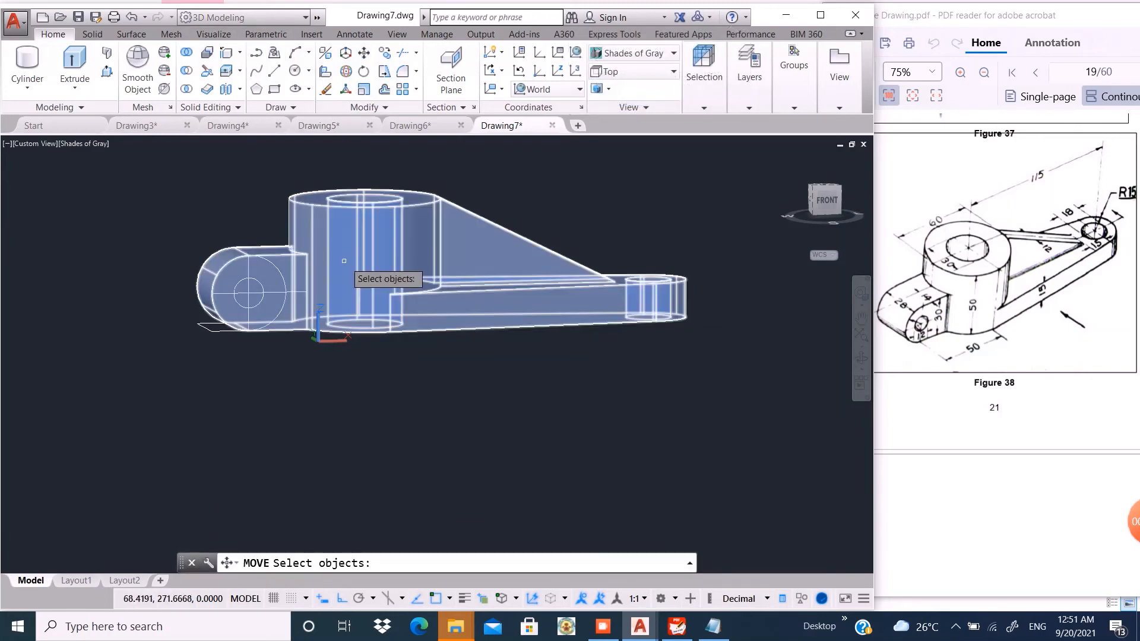
click(345, 261)
key(Return)
click(356, 410)
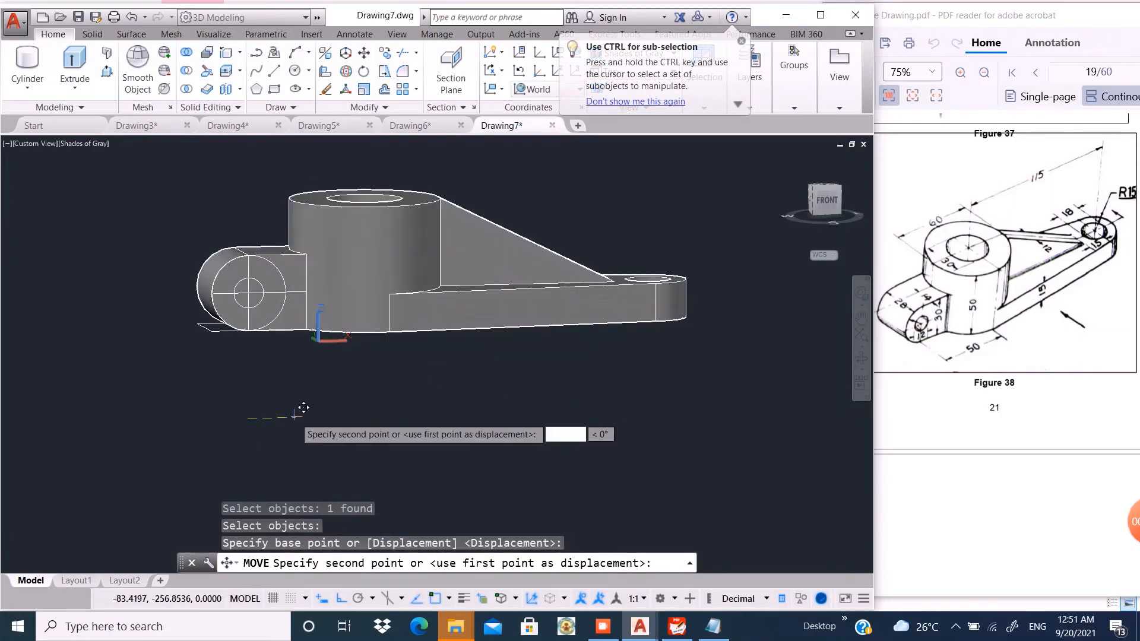
click(446, 362)
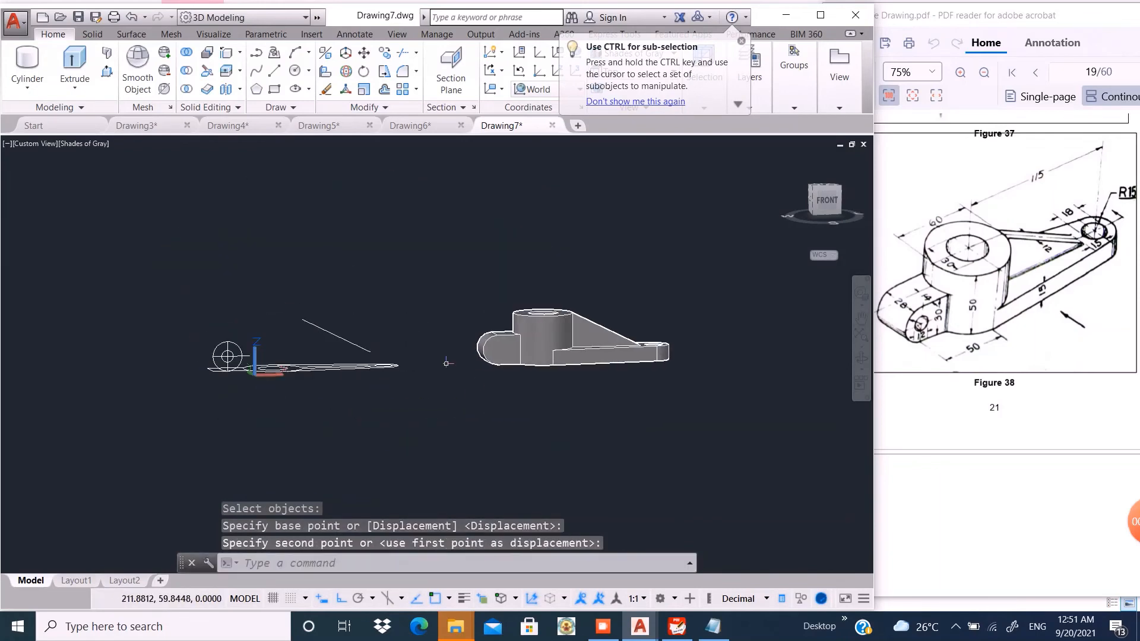
Erase all the leftover construction lines and circles beside the moved solid
click(426, 261)
click(178, 407)
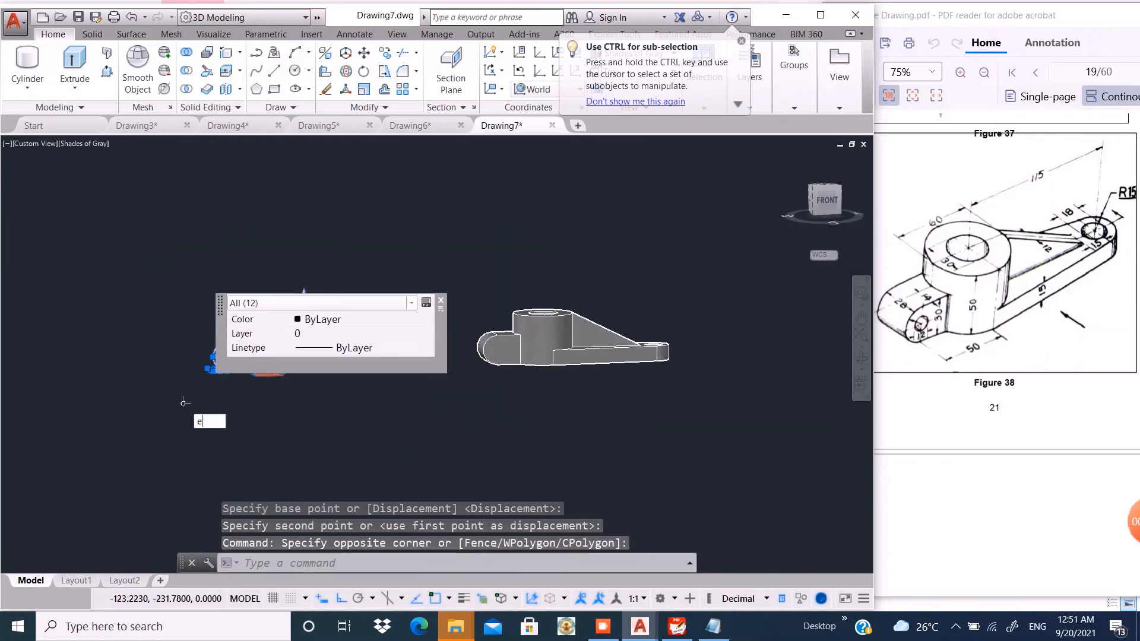
text(e)
key(Return)
scroll(647, 333, up, 5)
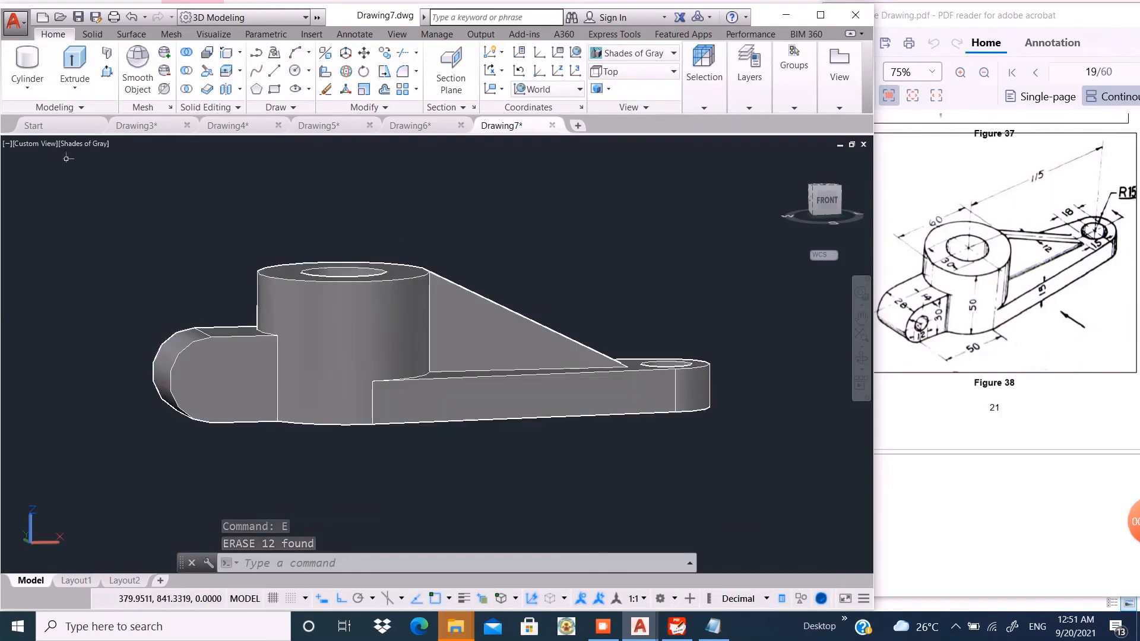
Show the bracket in the SE Isometric view and examine the lug's front face up close
click(31, 144)
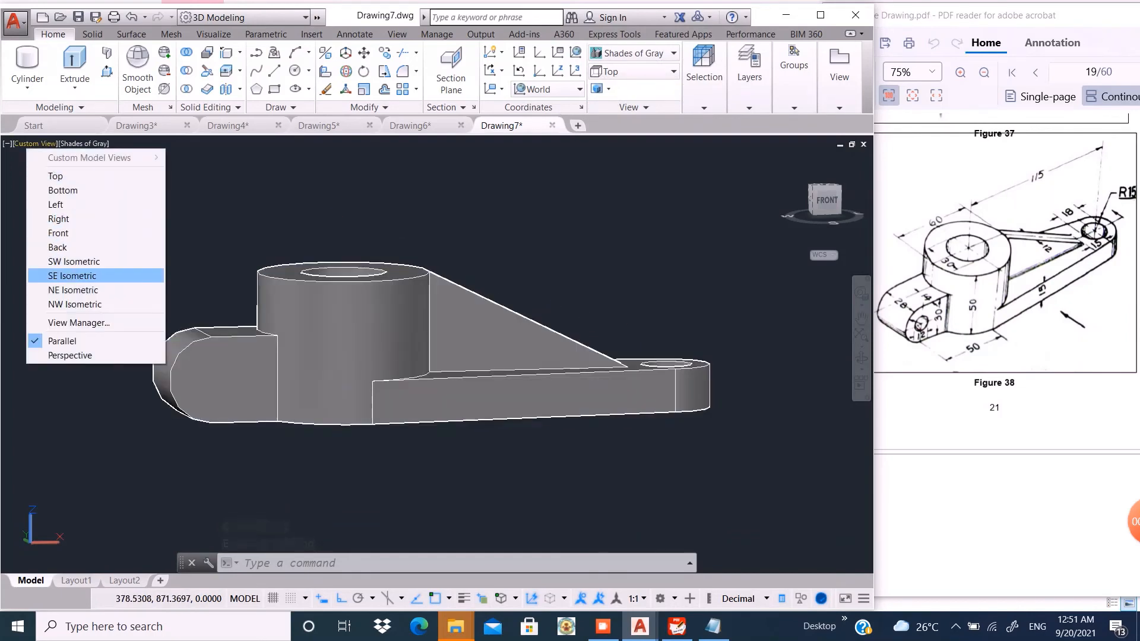
click(48, 275)
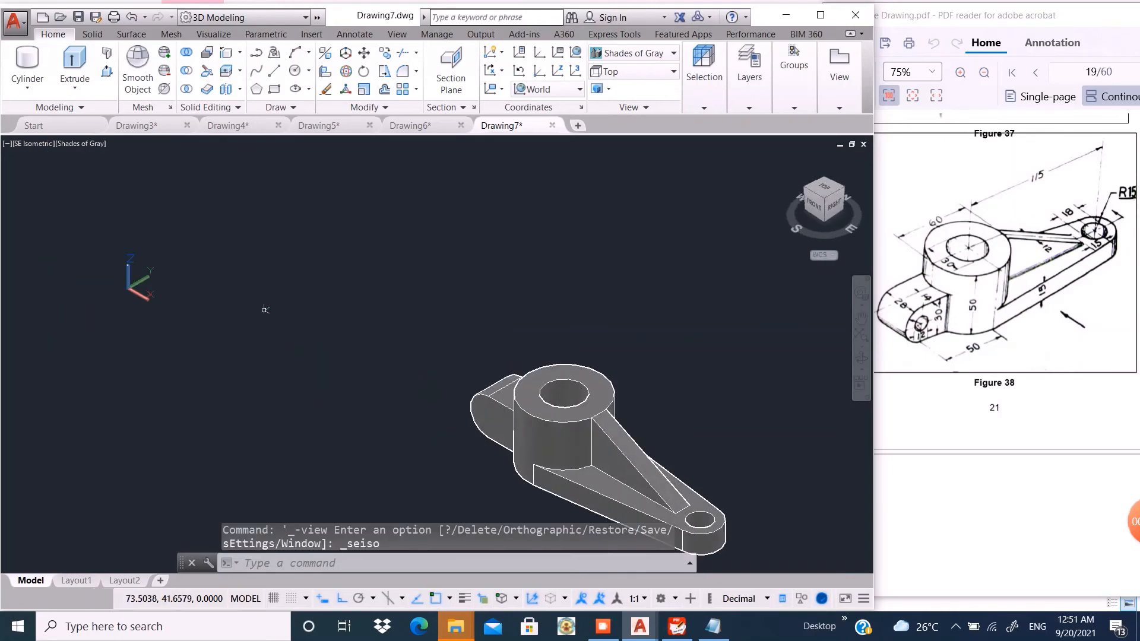
scroll(265, 309, down, 2)
scroll(486, 456, up, 3)
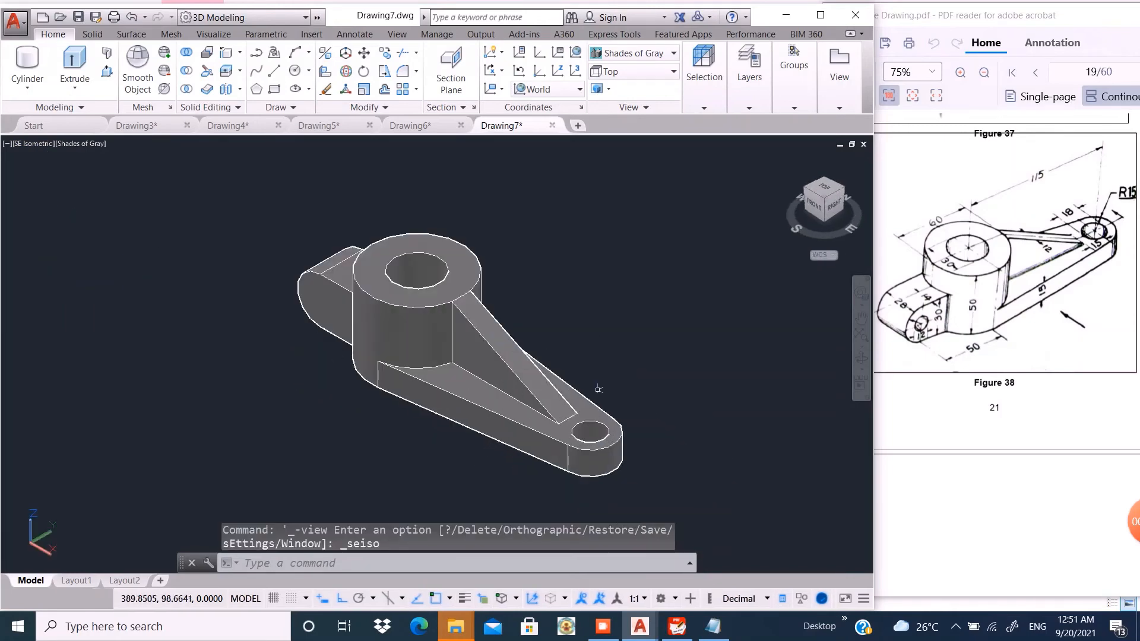
shift+middle_drag(659, 369, 715, 360)
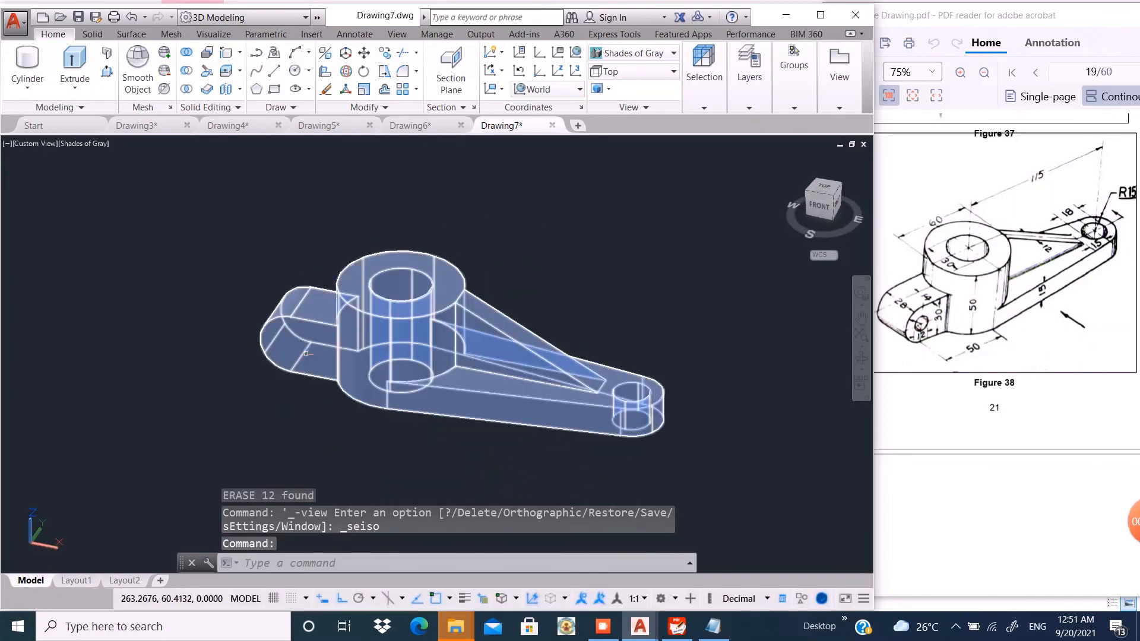
scroll(305, 351, up, 2)
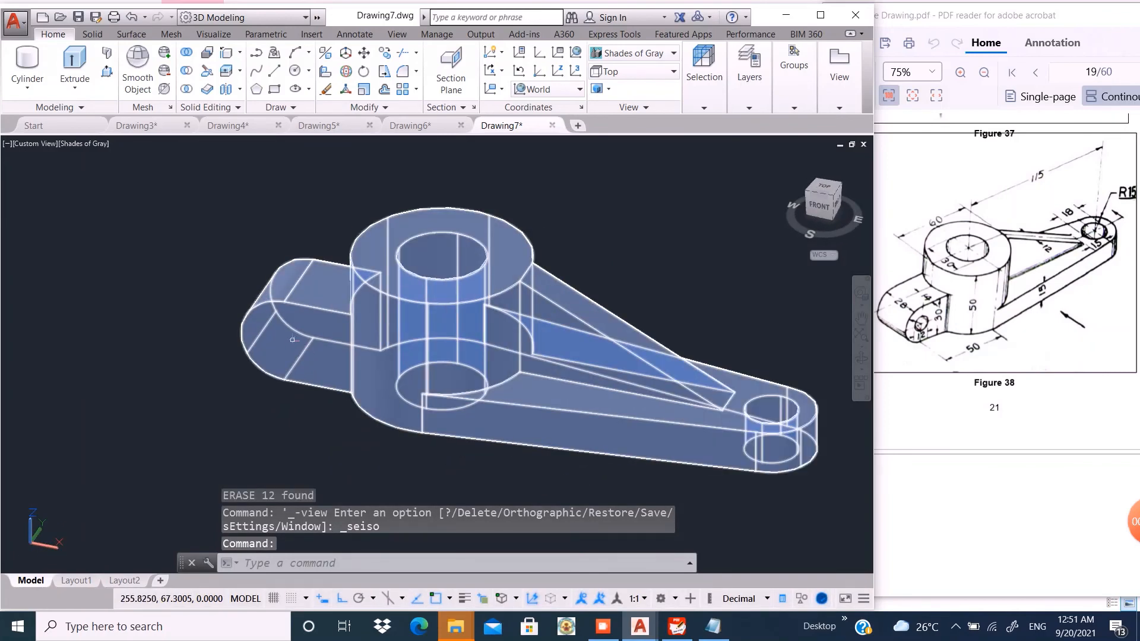
Undo the view changes, the erasure of the construction geometry and the move of the bracket solid
key(ctrl+z)
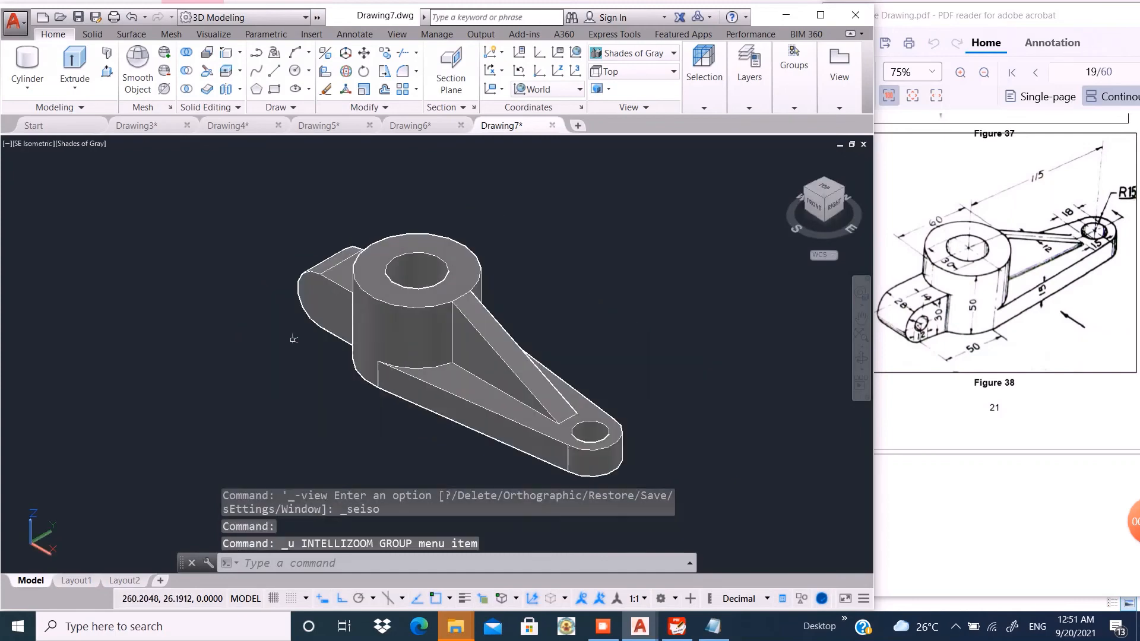
key(ctrl+z)
key(ctrl+z)
key(ctrl+z)
key(ctrl+z)
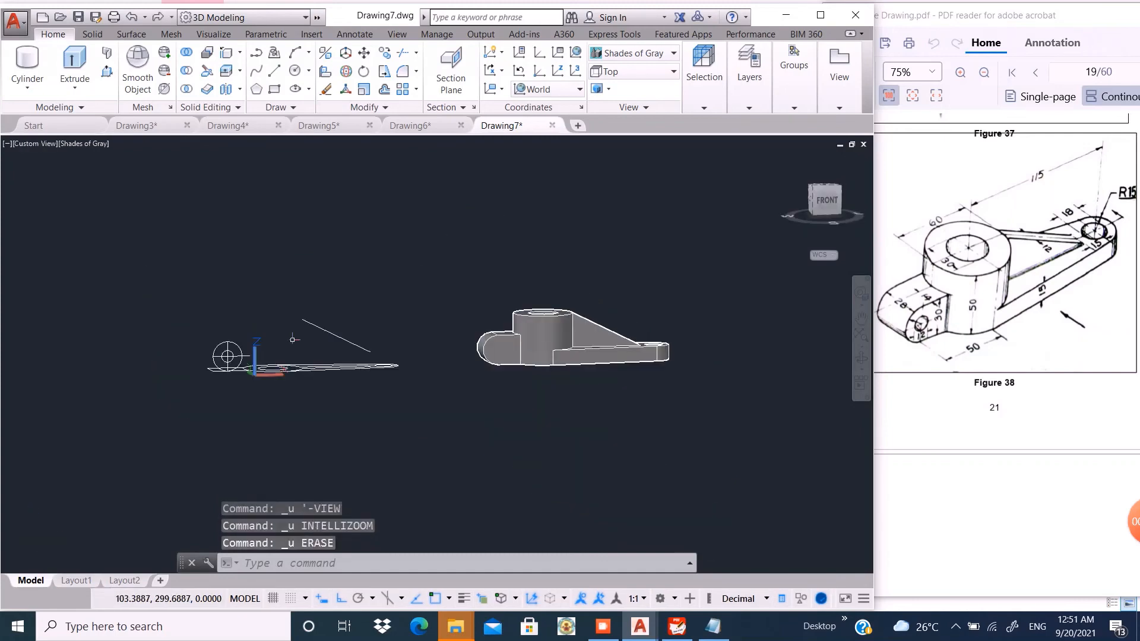
key(ctrl+z)
scroll(268, 303, up, 3)
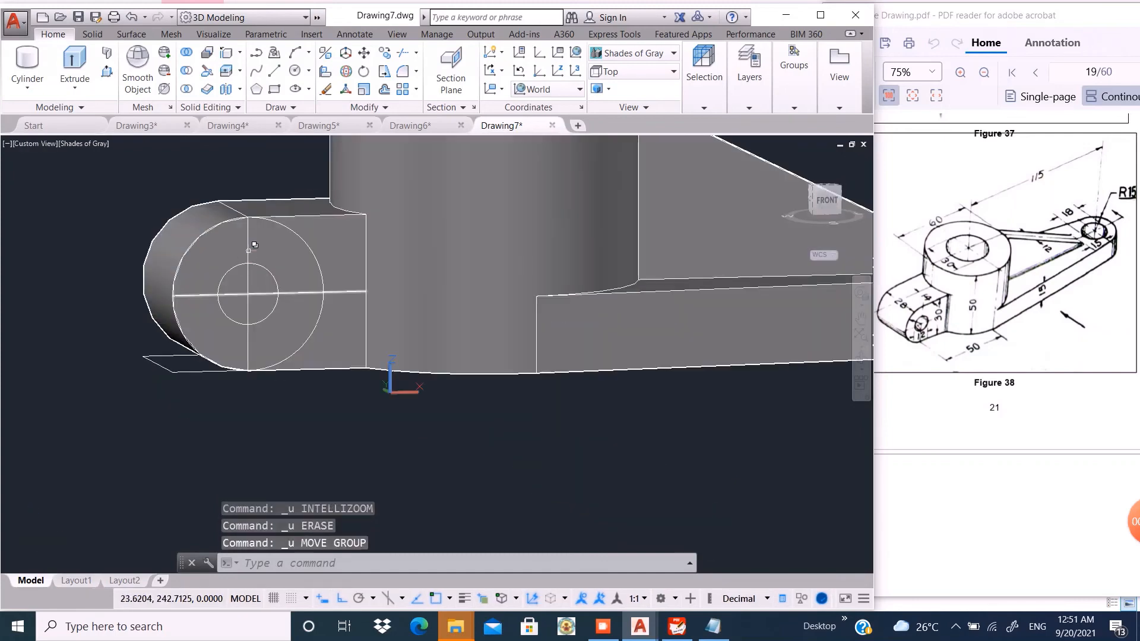
Erase the vertical and horizontal centre lines crossing the circles on the lug's front face
click(250, 261)
click(307, 314)
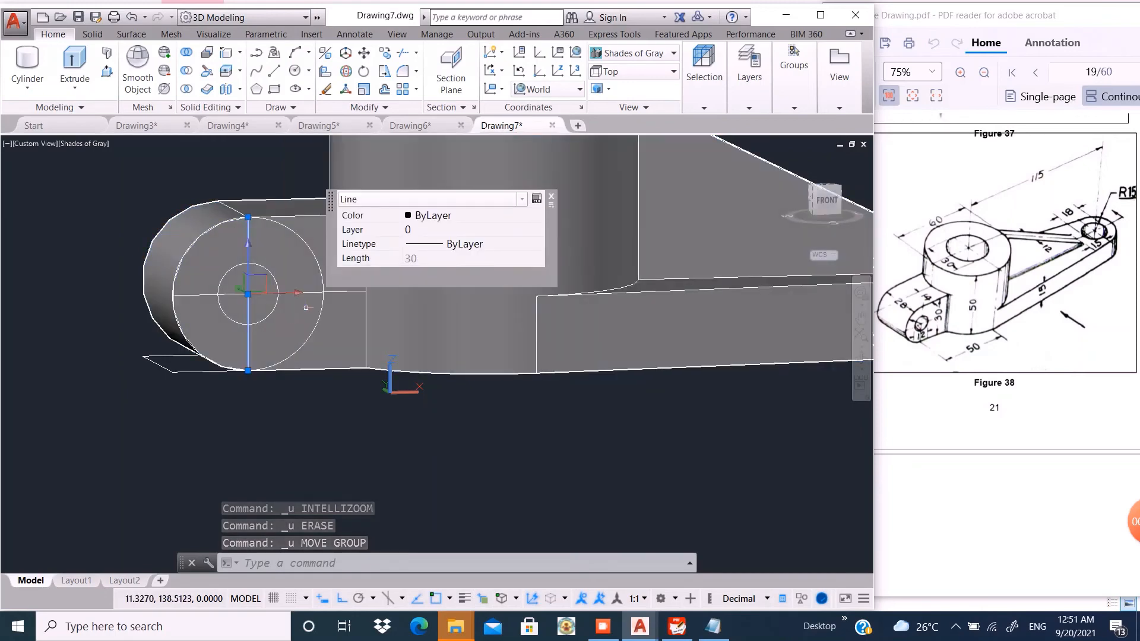
click(314, 306)
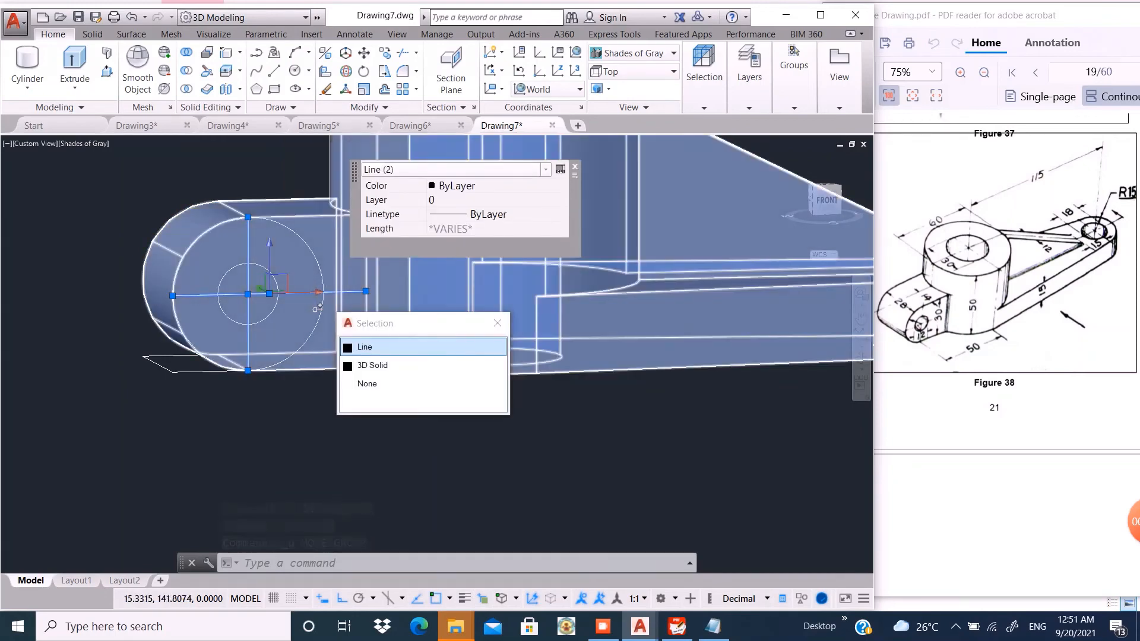
key(Return)
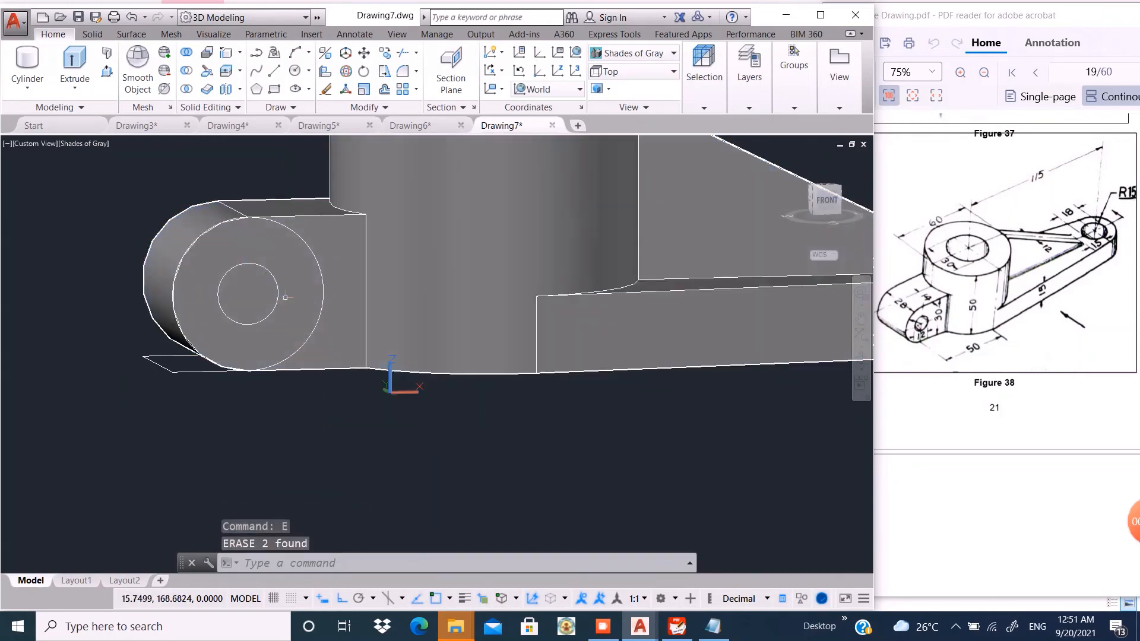
Presspull the small inner circle on the lug's front face back through the lug to cut its hole
click(107, 72)
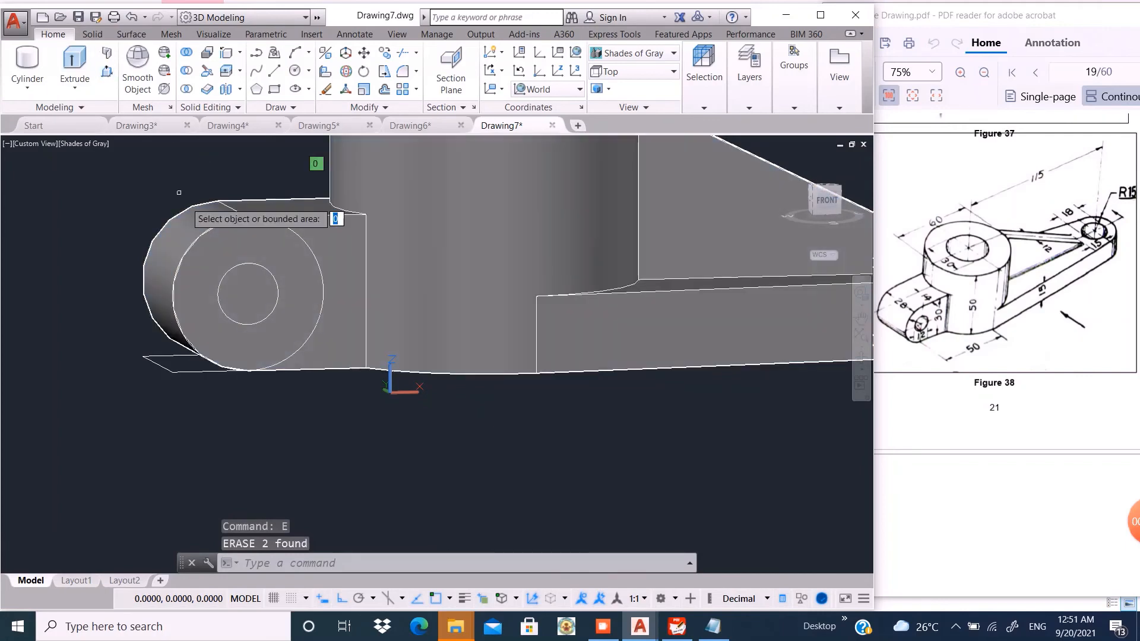
click(240, 297)
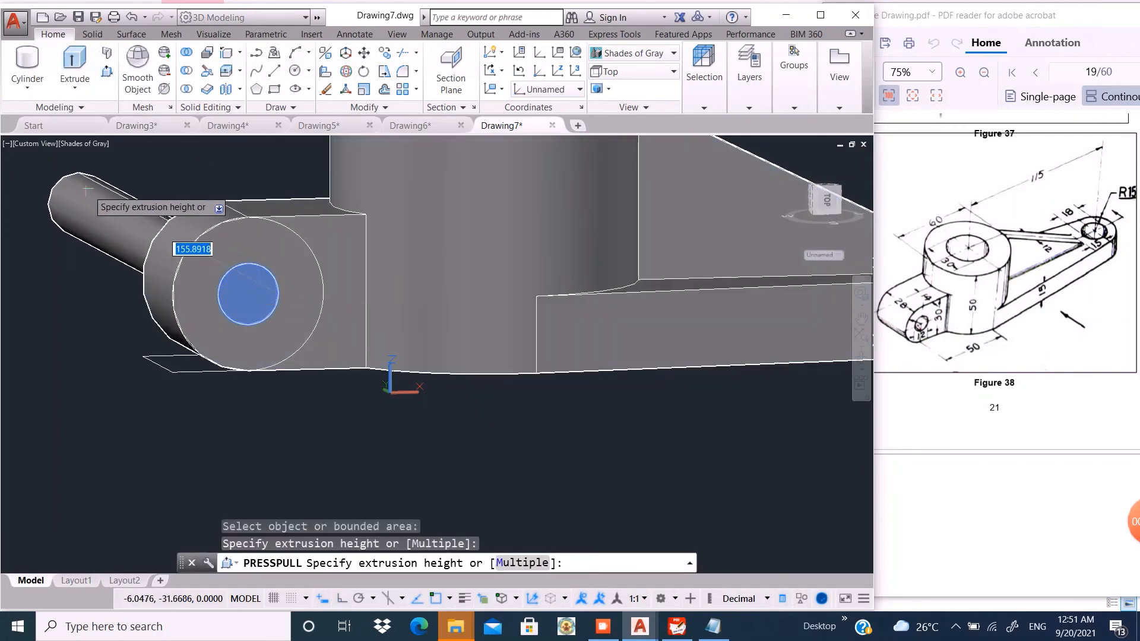
click(60, 190)
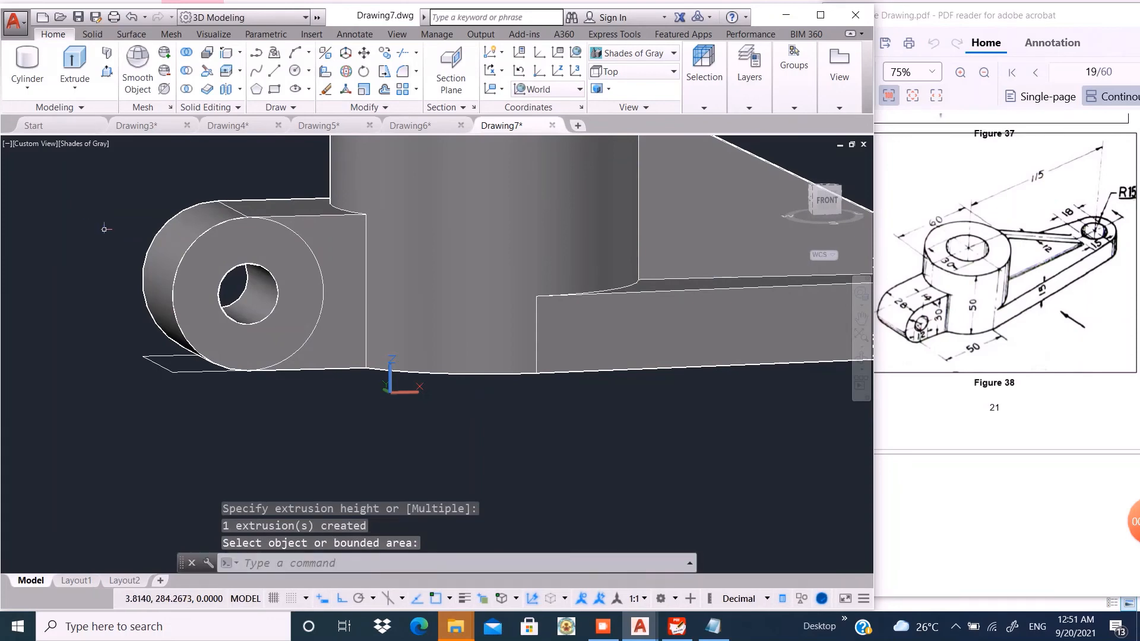
Inspect the bracket in the SW, NW and NE Isometric views and return to SW Isometric
click(34, 143)
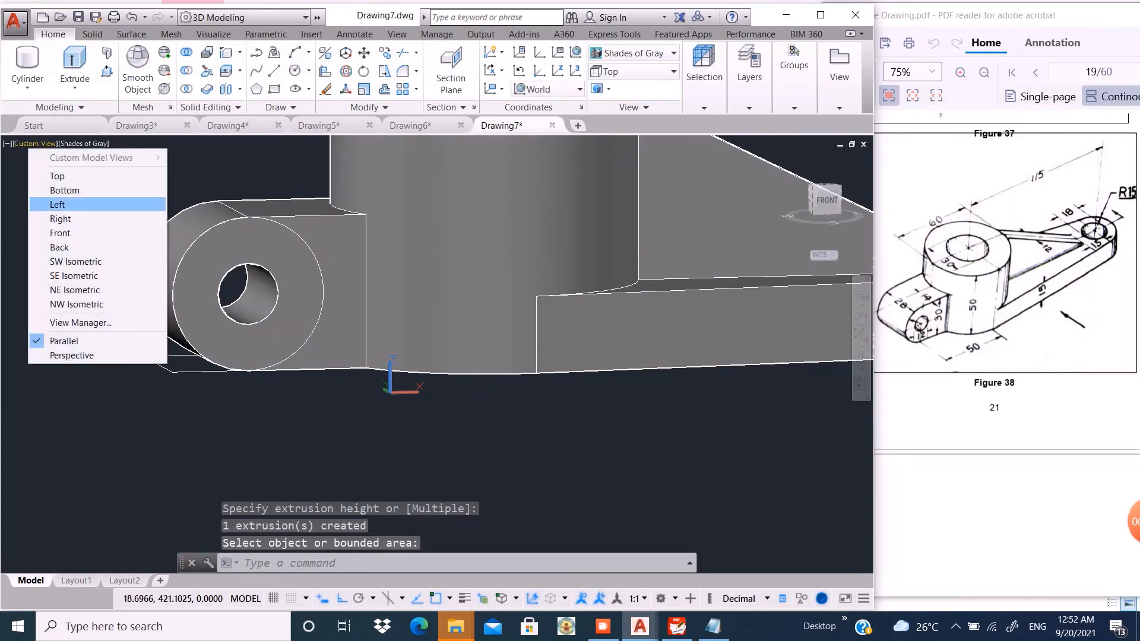
click(76, 261)
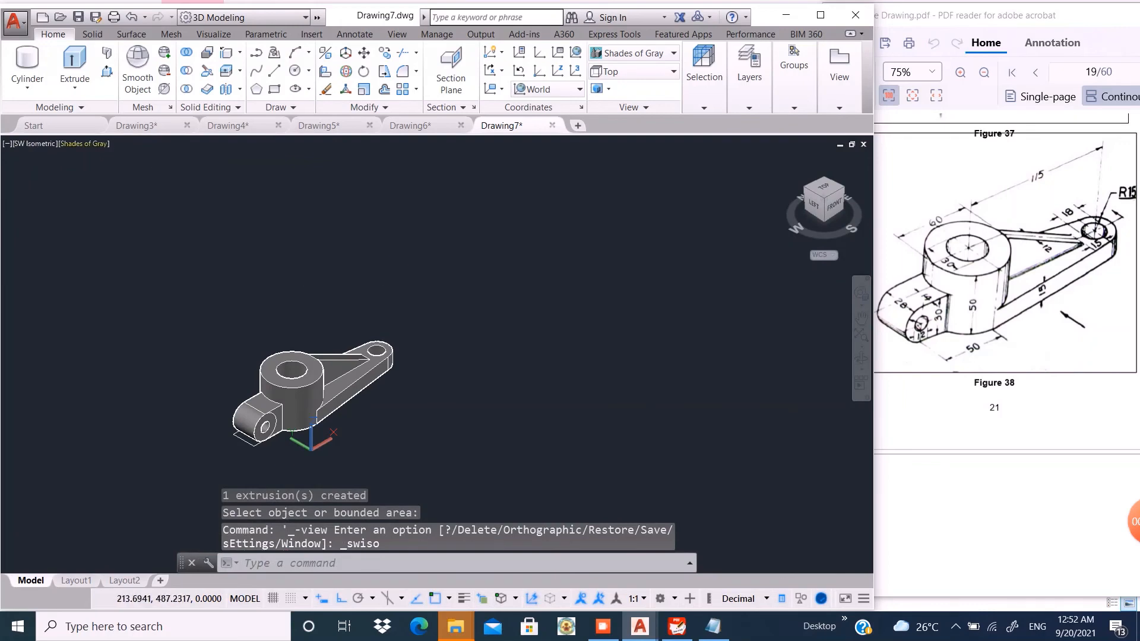
click(35, 143)
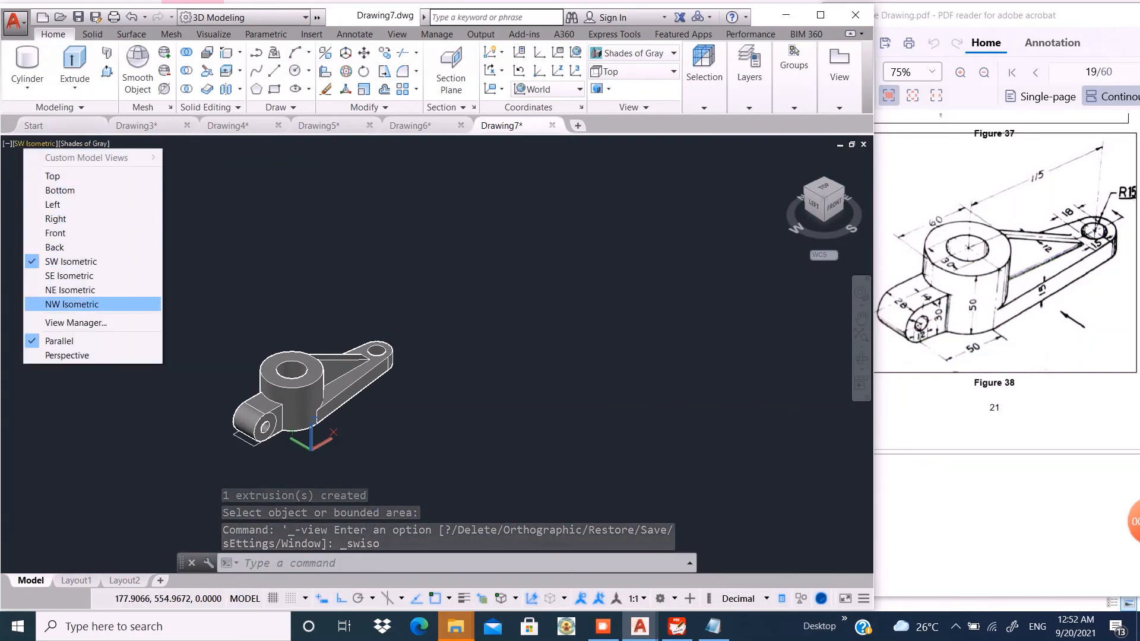
click(72, 304)
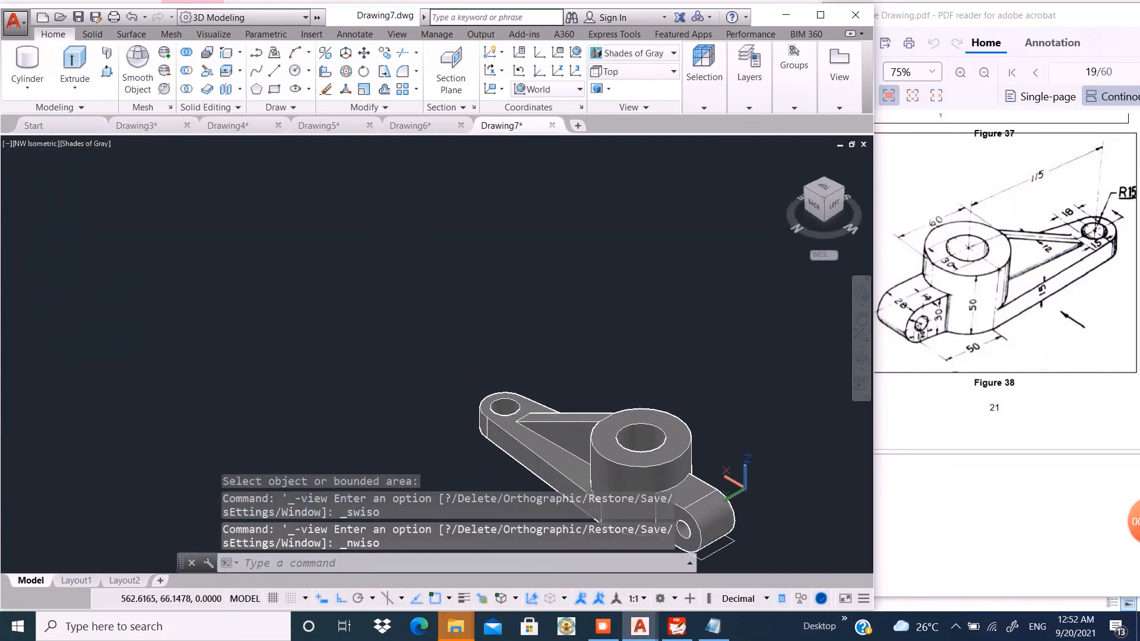
click(34, 143)
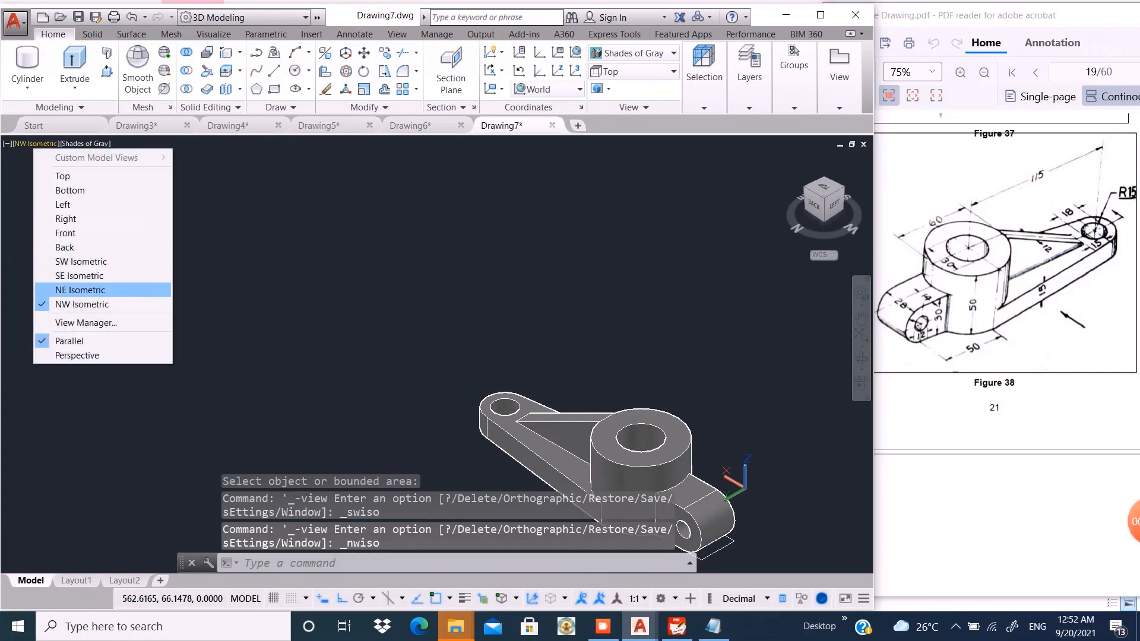
click(71, 289)
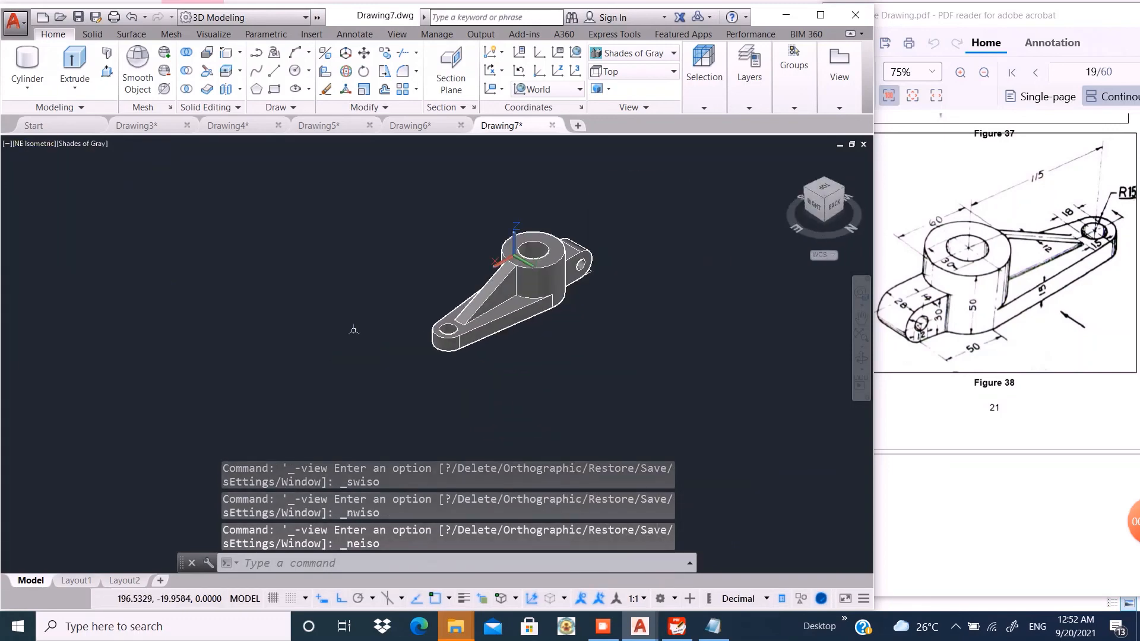
scroll(601, 256, up, 3)
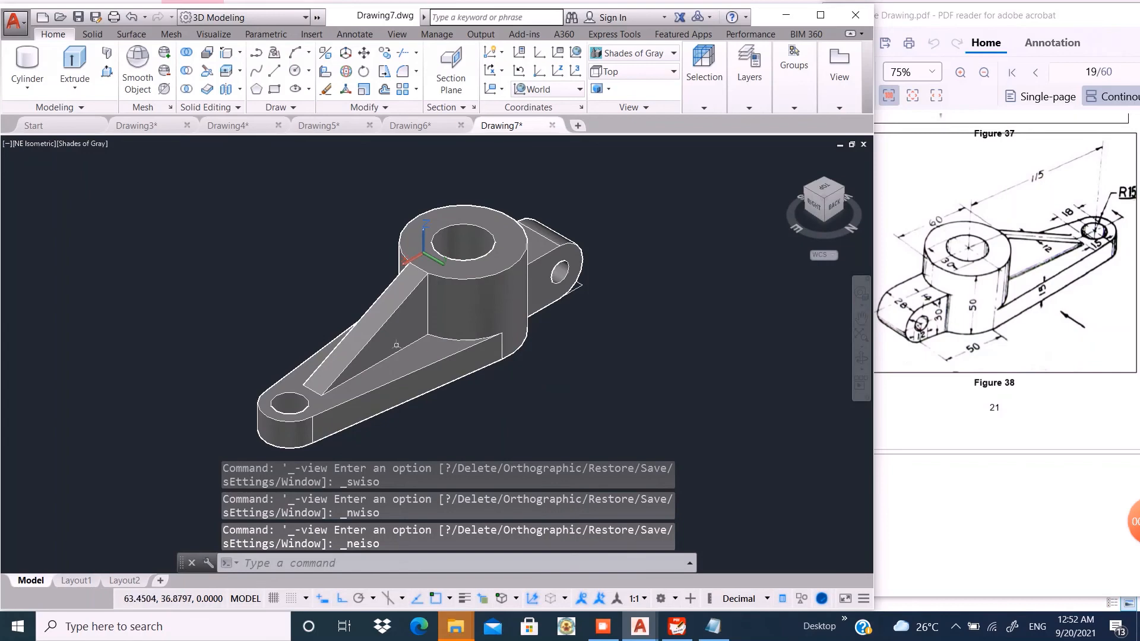
click(35, 143)
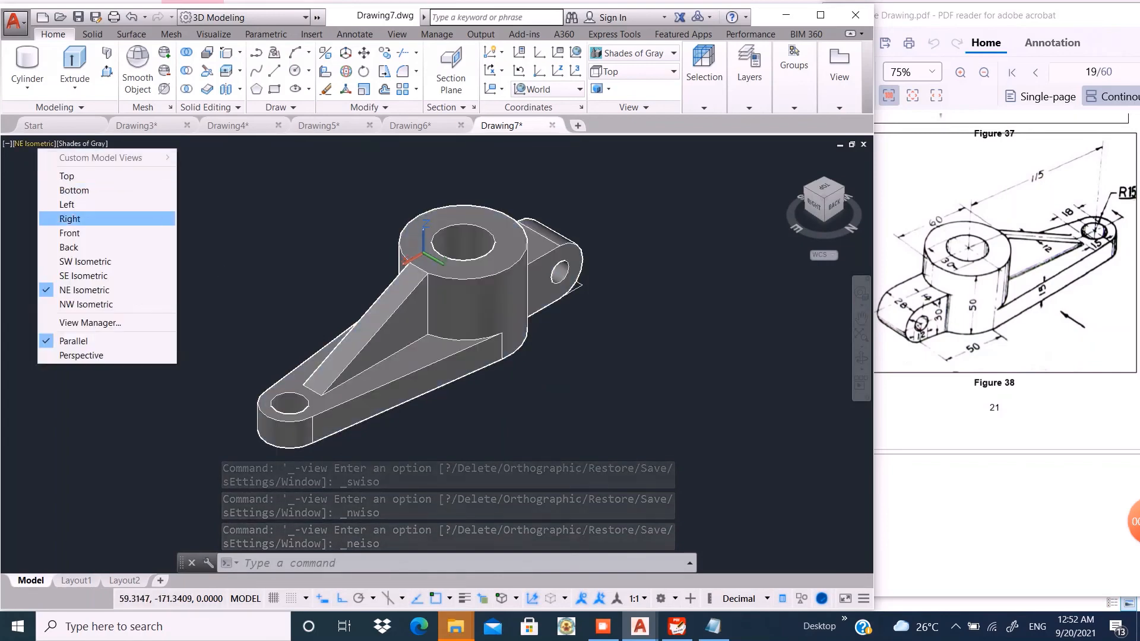
click(89, 261)
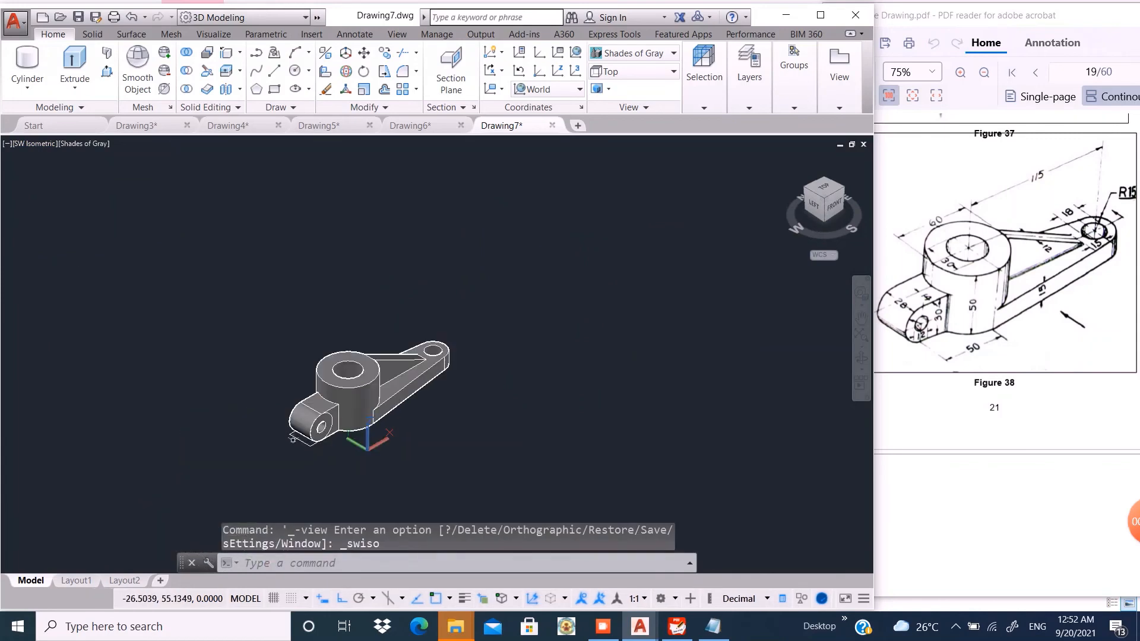
scroll(292, 438, up, 7)
click(293, 439)
click(282, 424)
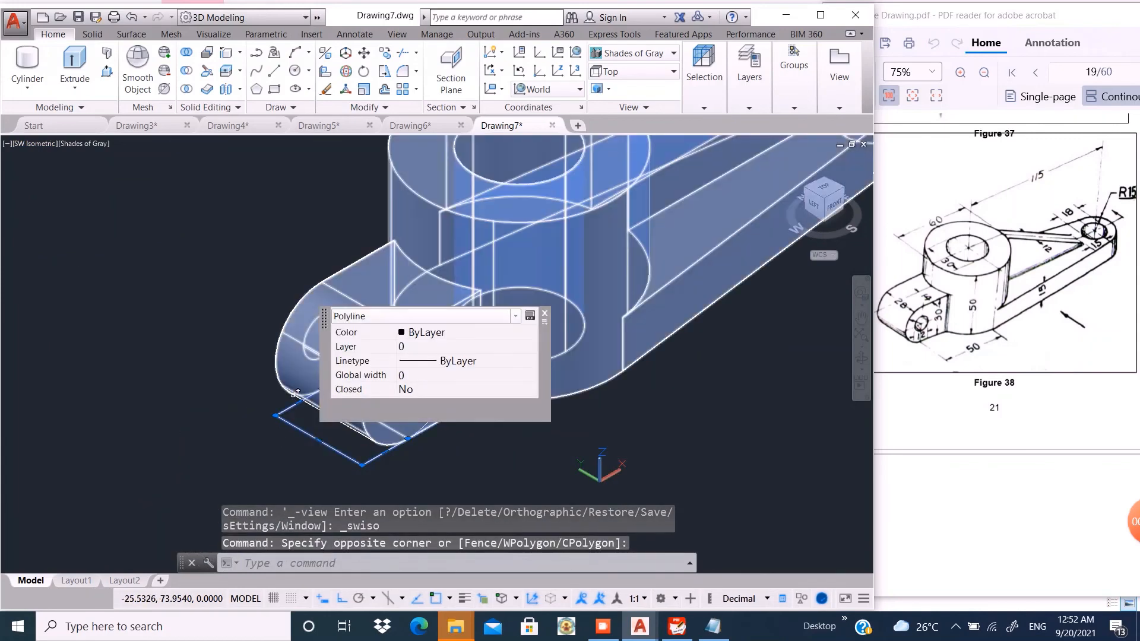
key(Escape)
scroll(300, 330, down, 4)
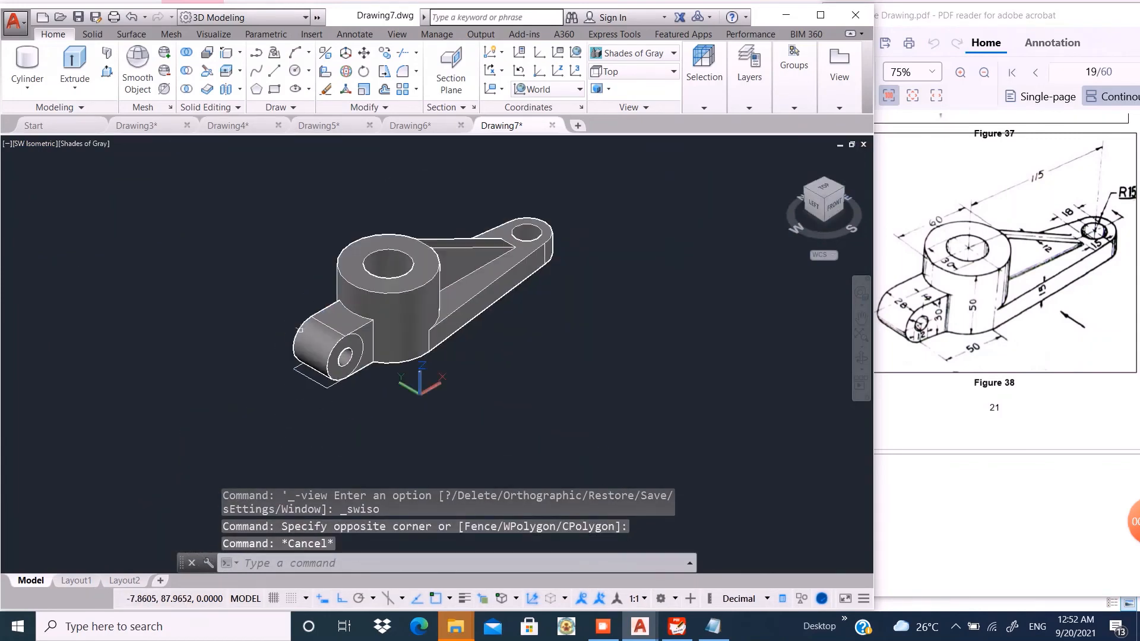
Move the bracket solid along the X axis until it is clear of its construction geometry
click(364, 53)
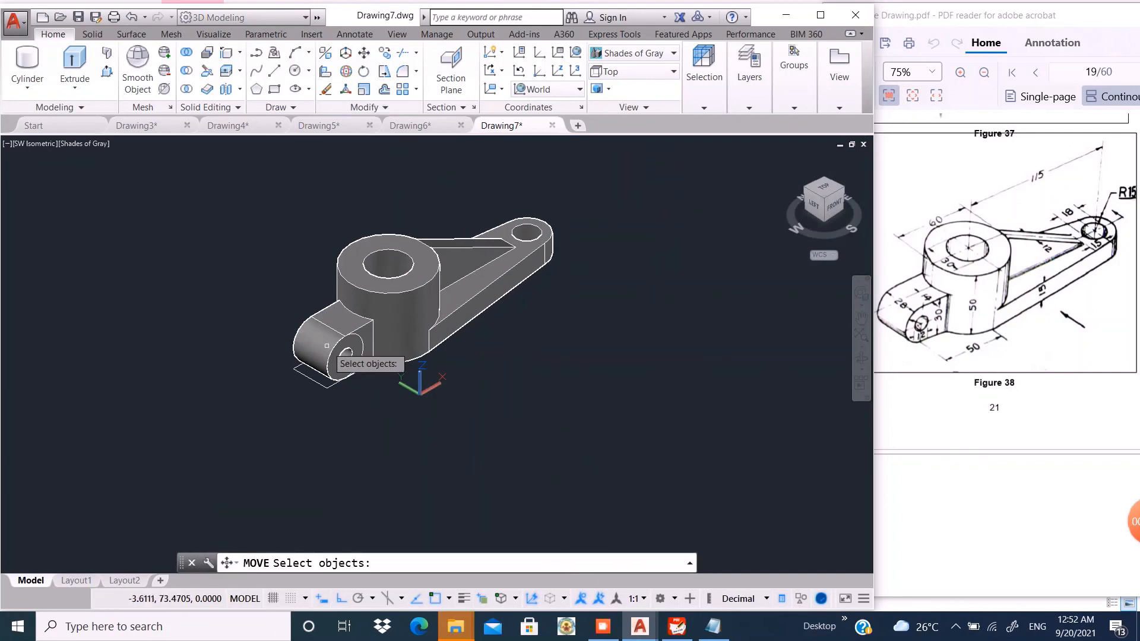
click(333, 336)
key(Return)
click(278, 408)
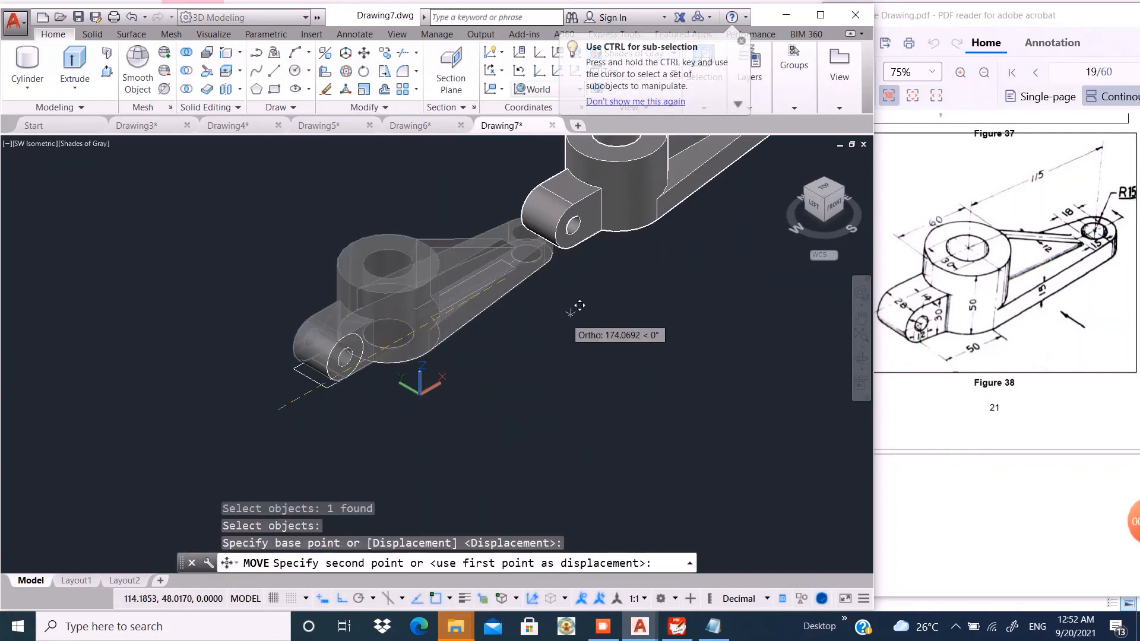
click(534, 280)
Erase the leftover construction lines and circles, including the short stray line just below the moved solid's lug
click(523, 227)
click(309, 390)
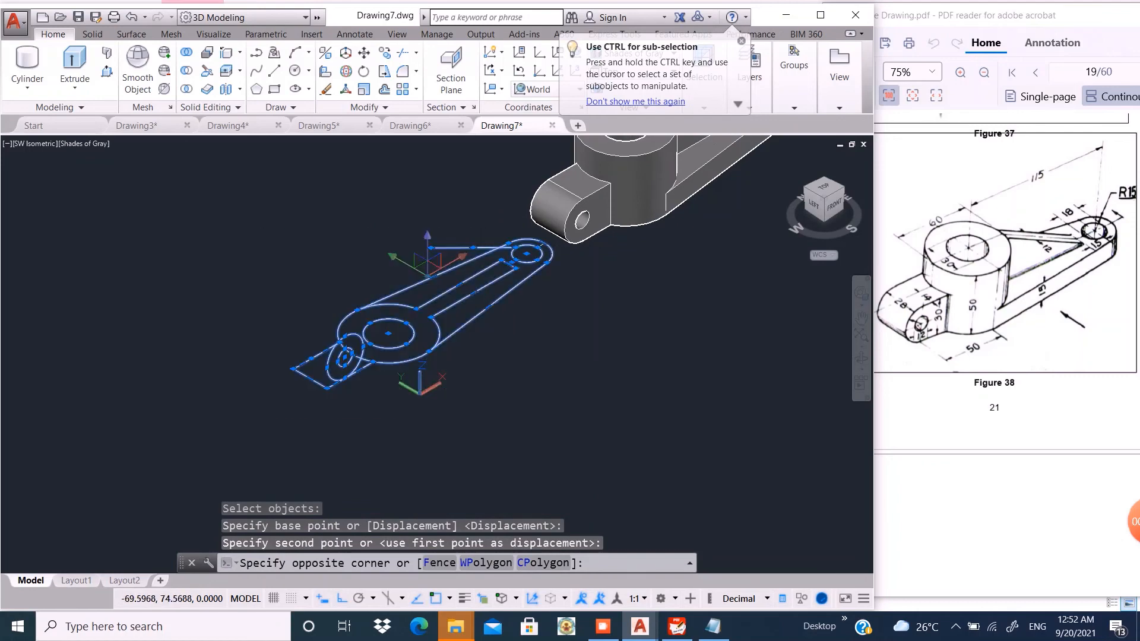
key(Return)
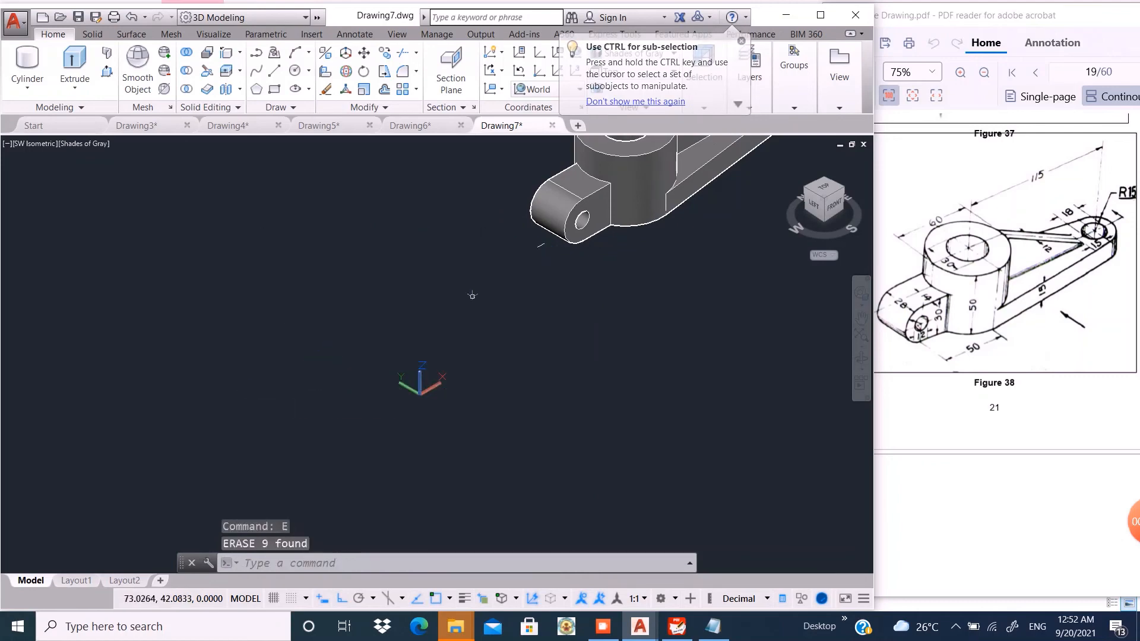
scroll(553, 240, up, 5)
click(531, 242)
click(476, 274)
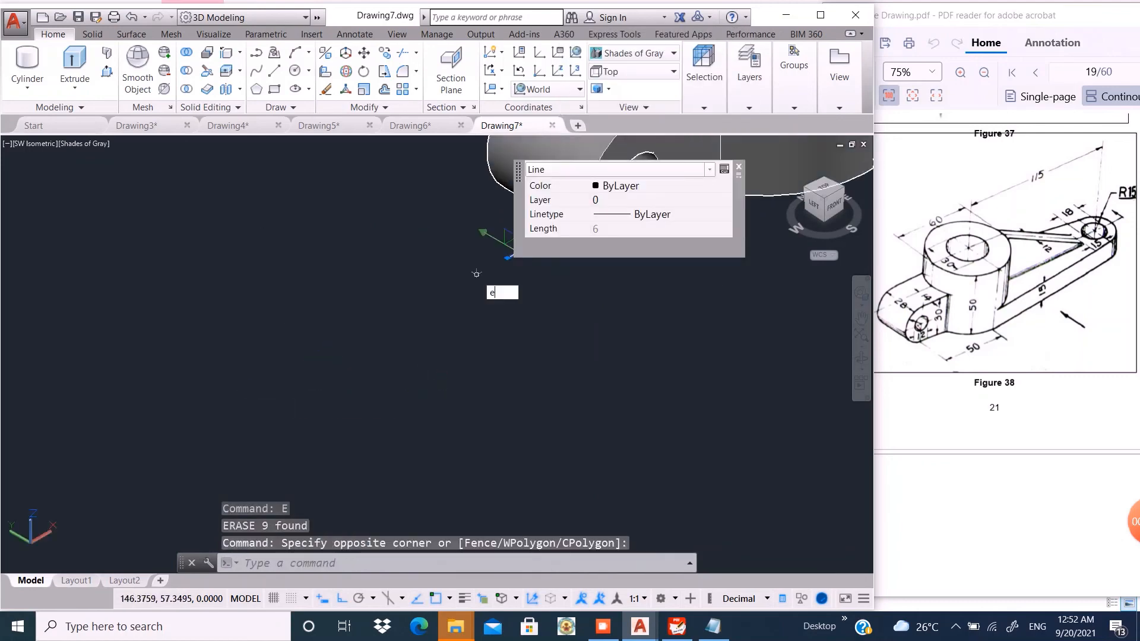
text(e)
key(Return)
Set the bracket solid's color to Yellow
scroll(367, 326, down, 5)
scroll(526, 225, up, 3)
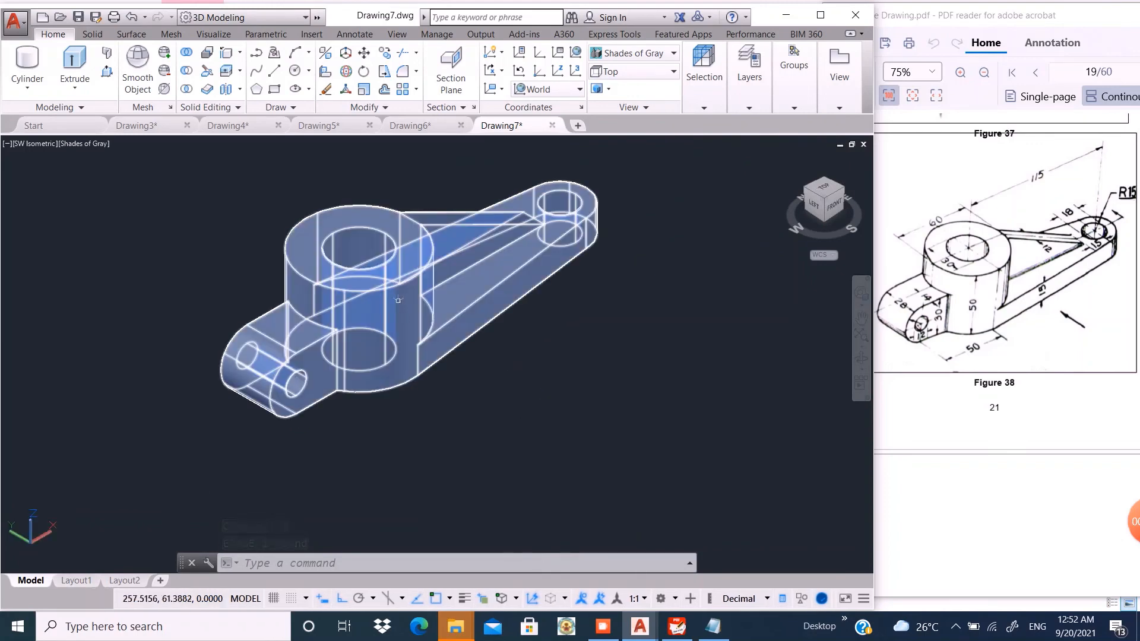
click(373, 276)
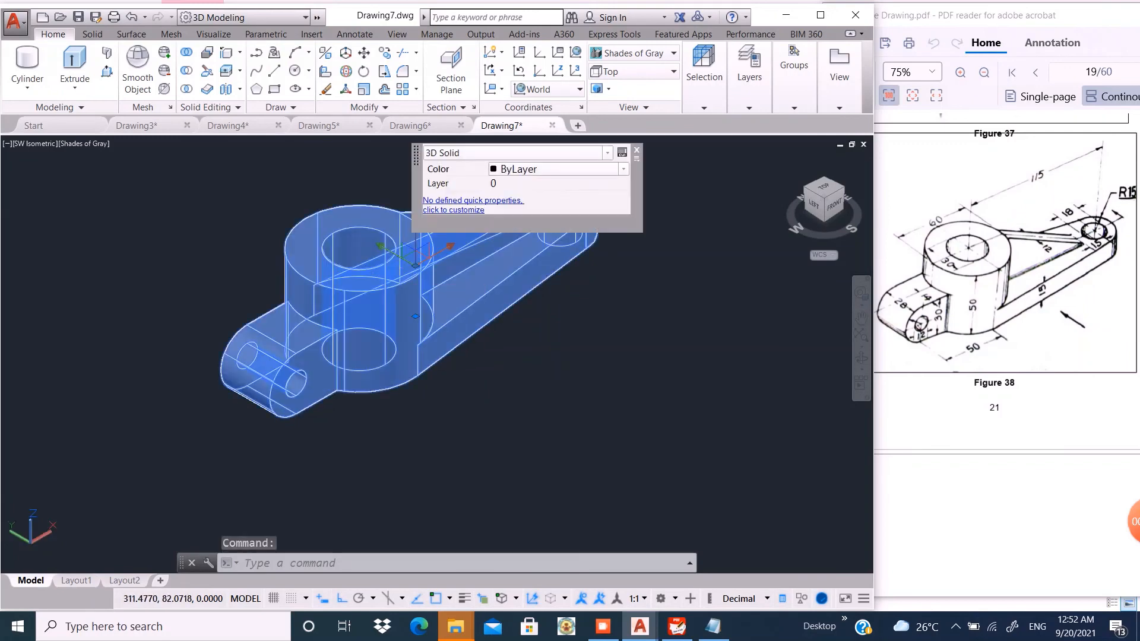
click(555, 169)
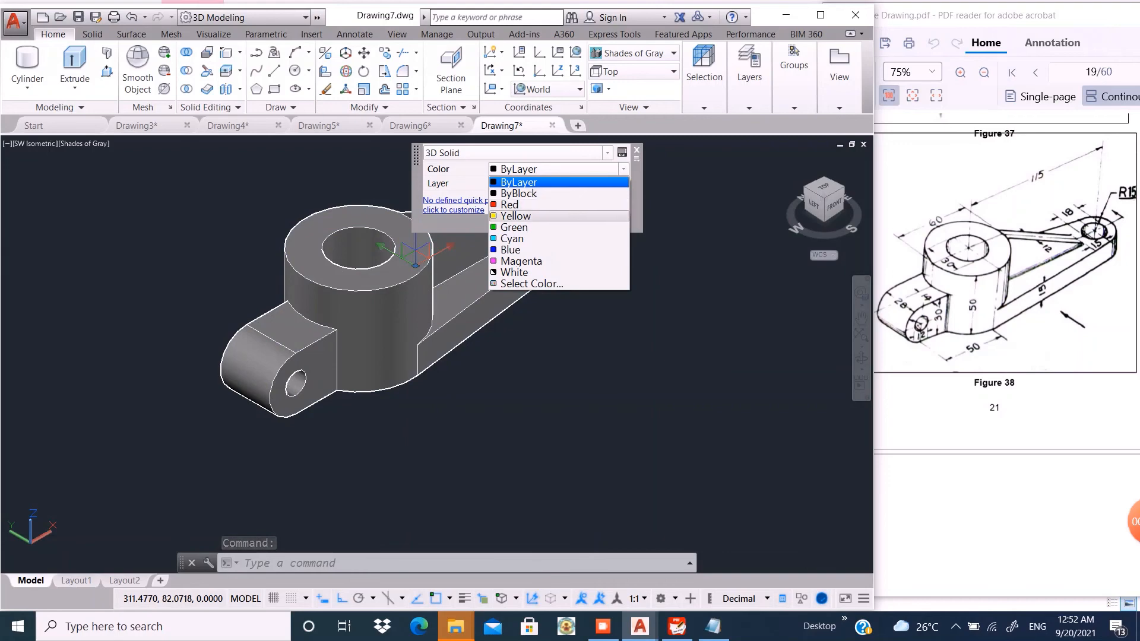
click(516, 215)
Display the bracket in the Realistic visual style and check it against the Figure 38 drawing
click(636, 52)
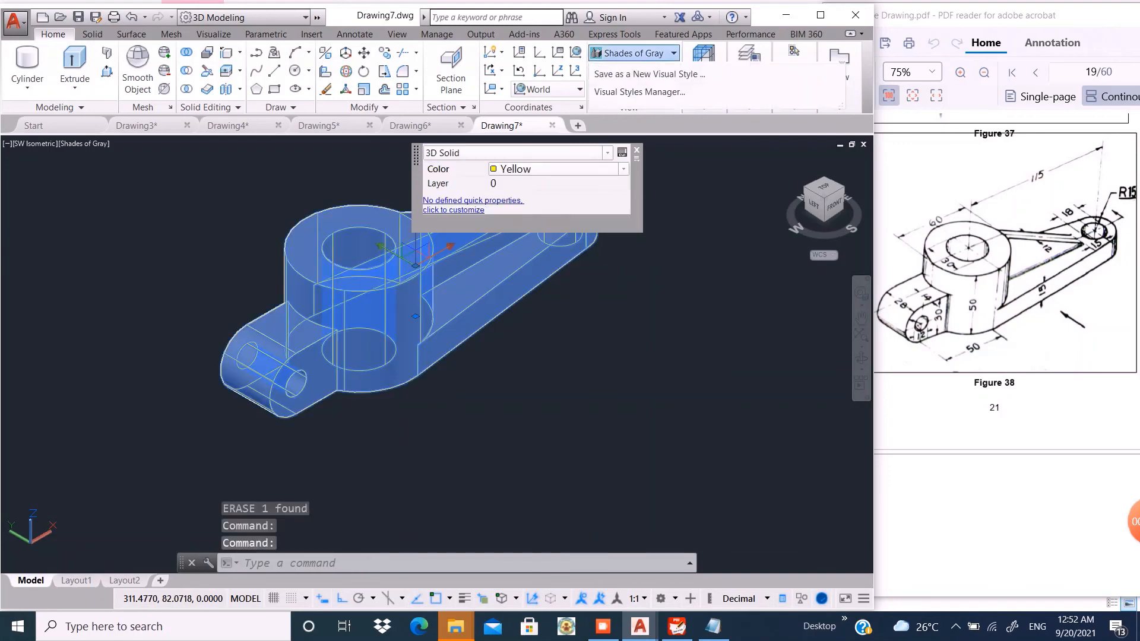
click(807, 83)
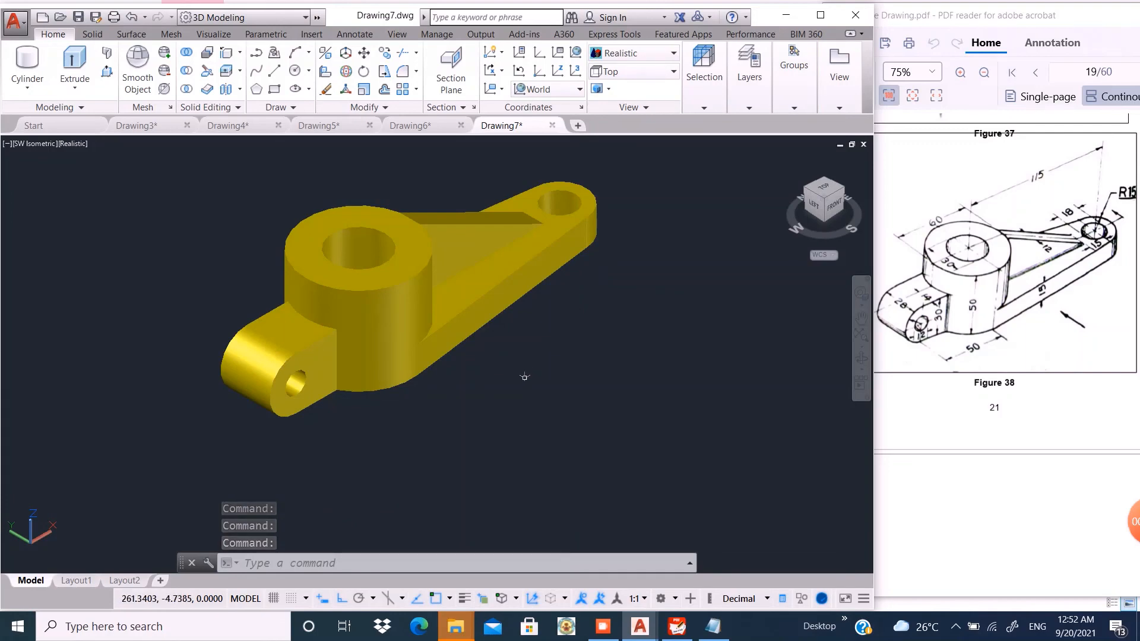
scroll(426, 349, up, 2)
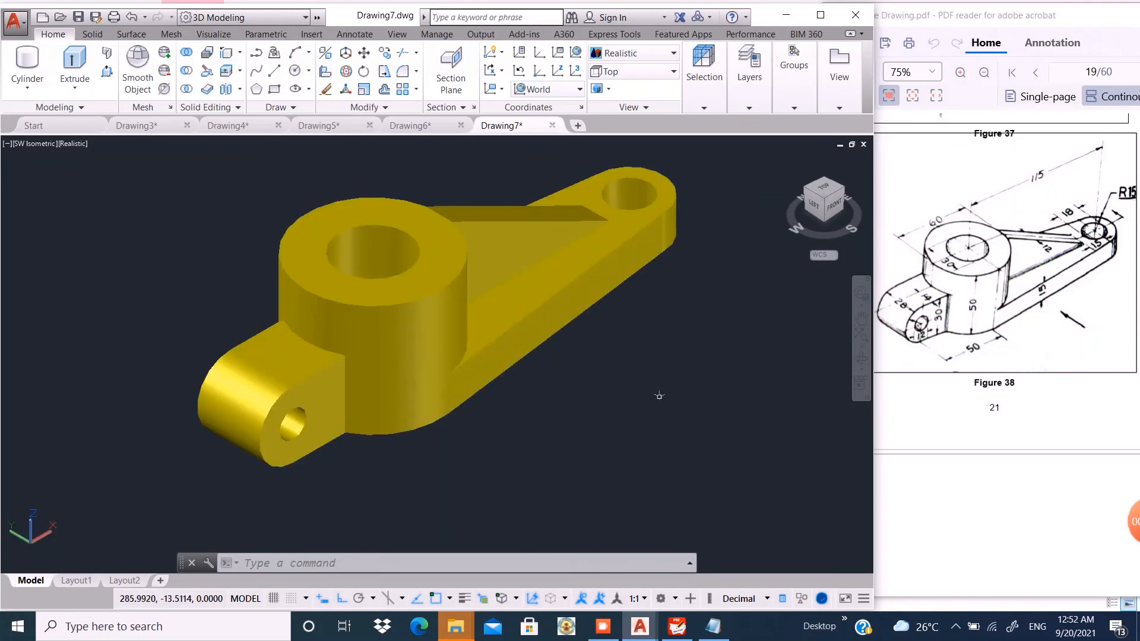
scroll(579, 422, down, 2)
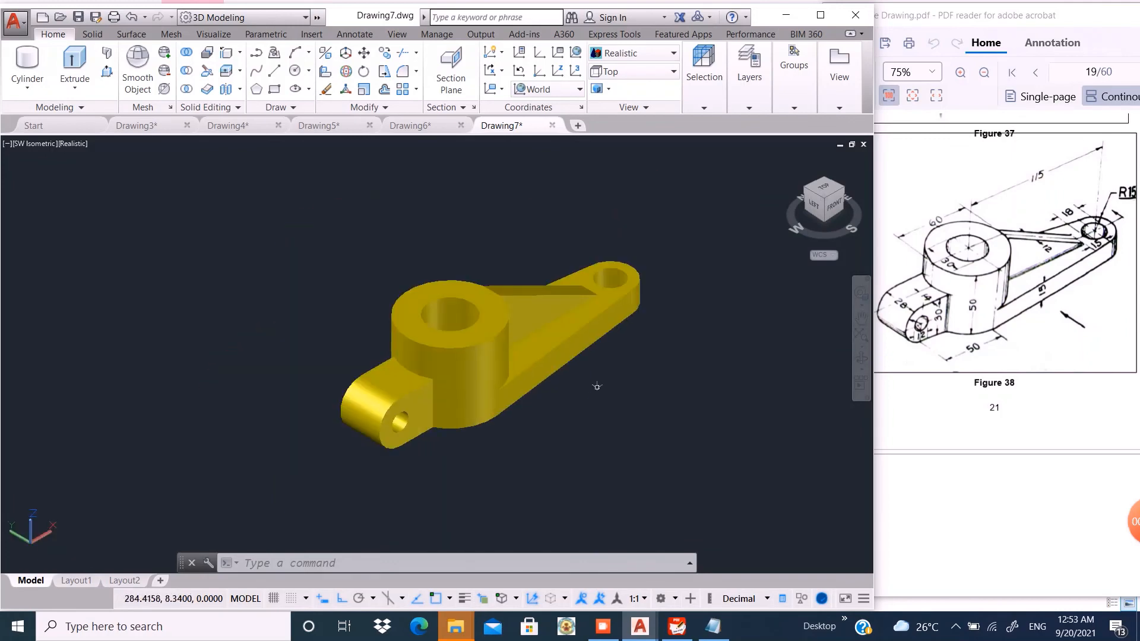
scroll(597, 387, up, 2)
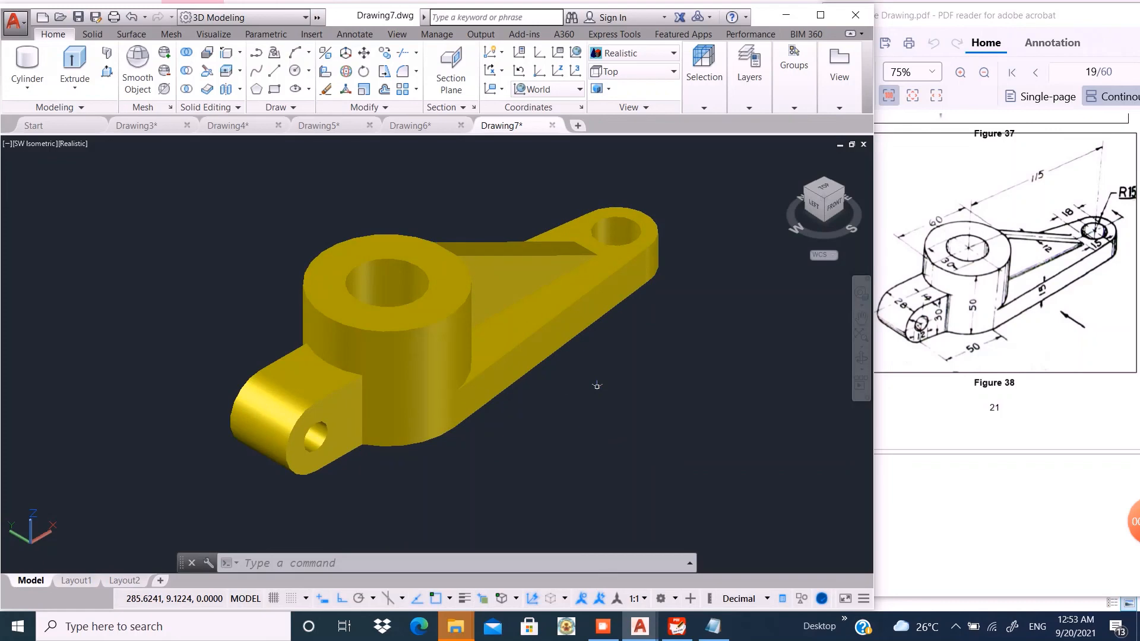